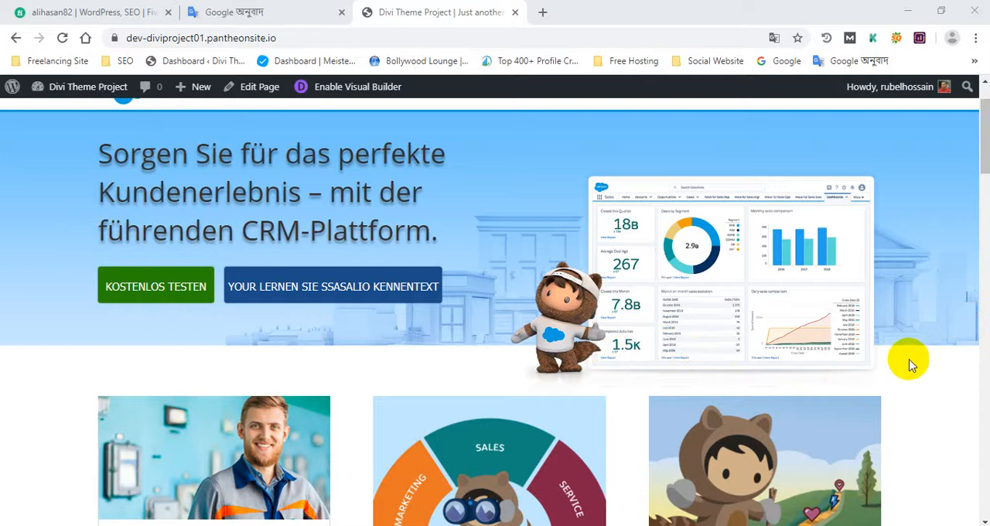
# - Examine the Divi homepage from the header and hero banner through the blog cards, start-up cards and customer logos to the footer
pyautogui.scroll(-1, 688, 328)
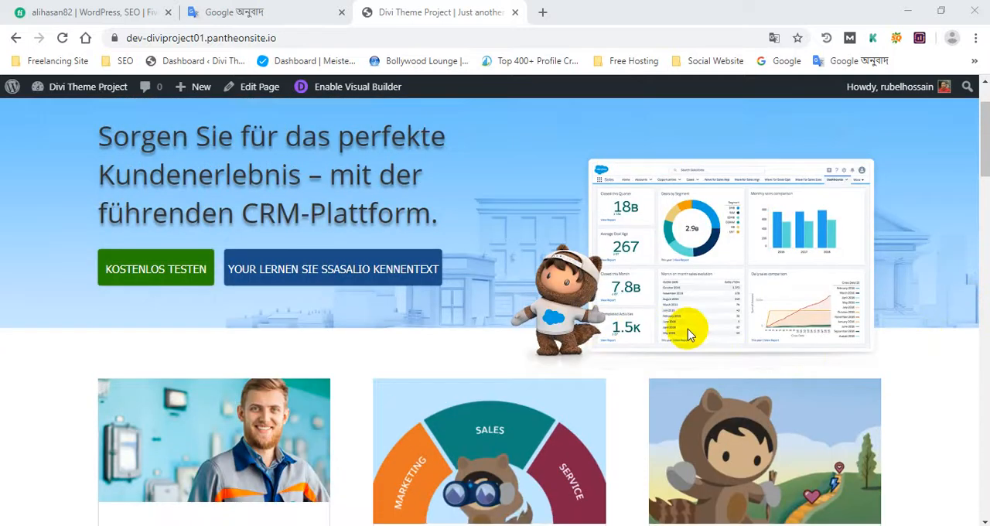
pyautogui.scroll(2, 687, 329)
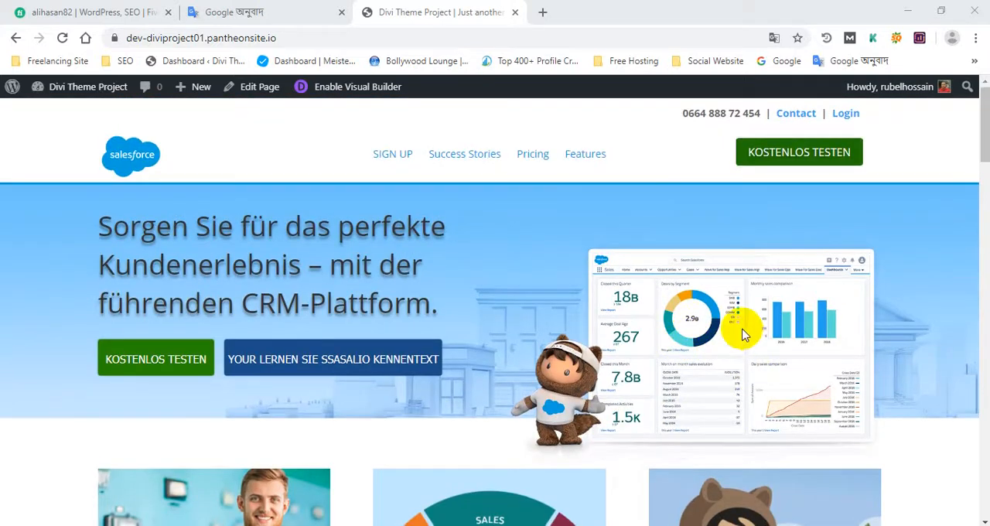
pyautogui.scroll(-8, 741, 333)
pyautogui.scroll(-3, 738, 334)
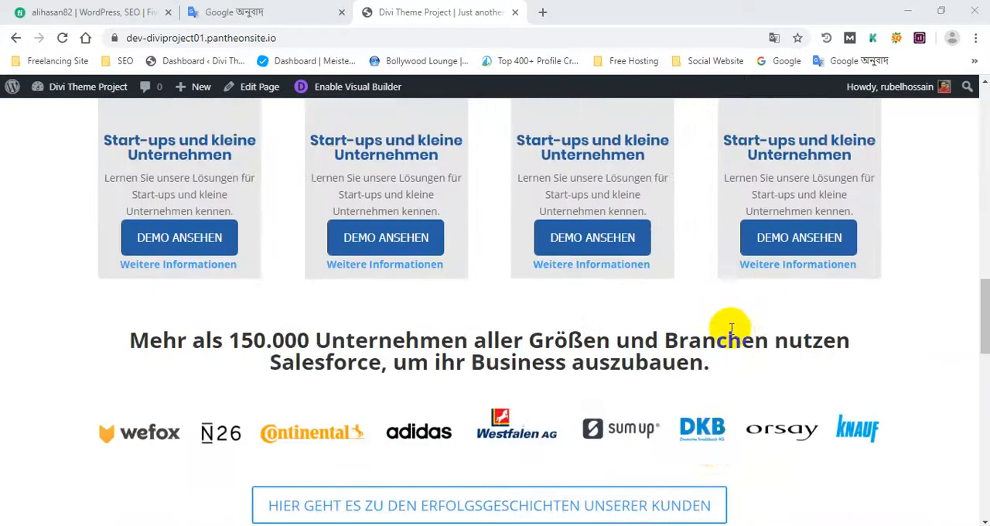
pyautogui.scroll(-2, 731, 329)
pyautogui.scroll(6, 710, 327)
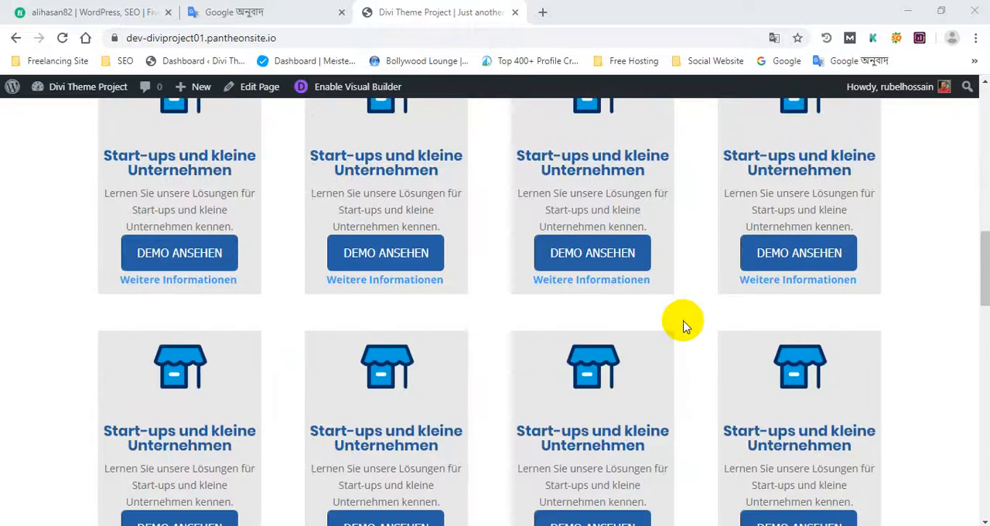
pyautogui.scroll(10, 683, 326)
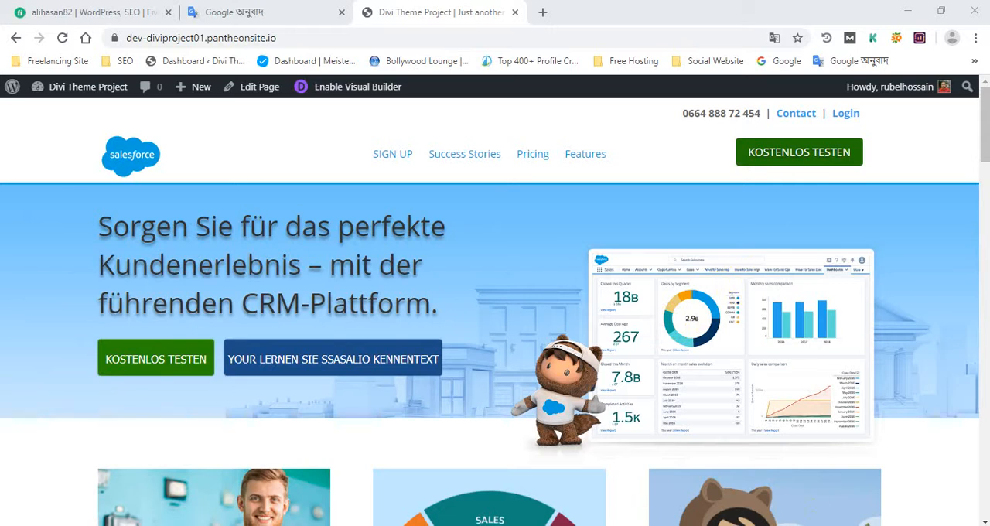
pyautogui.scroll(-8, 542, 376)
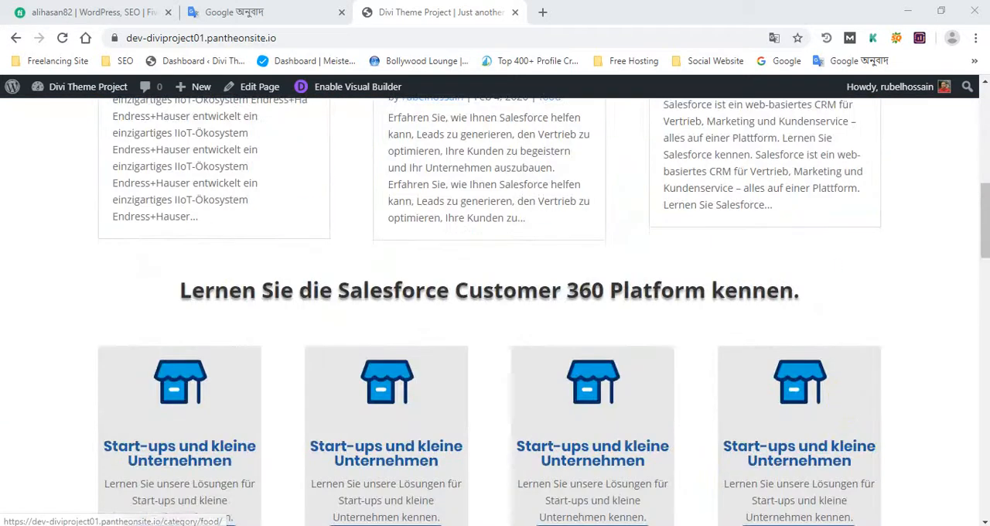
pyautogui.moveTo(986, 216); pyautogui.dragTo(982, 124)
pyautogui.scroll(-12, 413, 323)
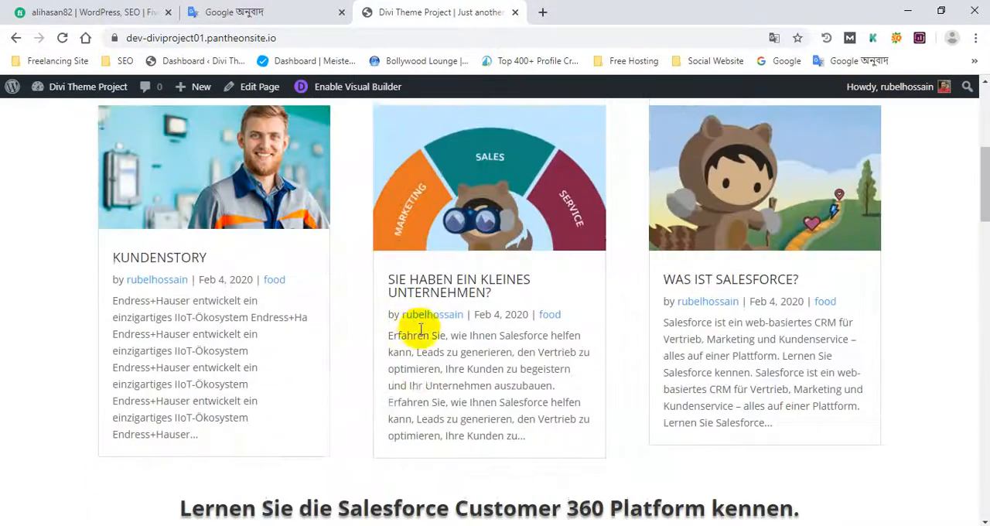
pyautogui.scroll(-3, 425, 340)
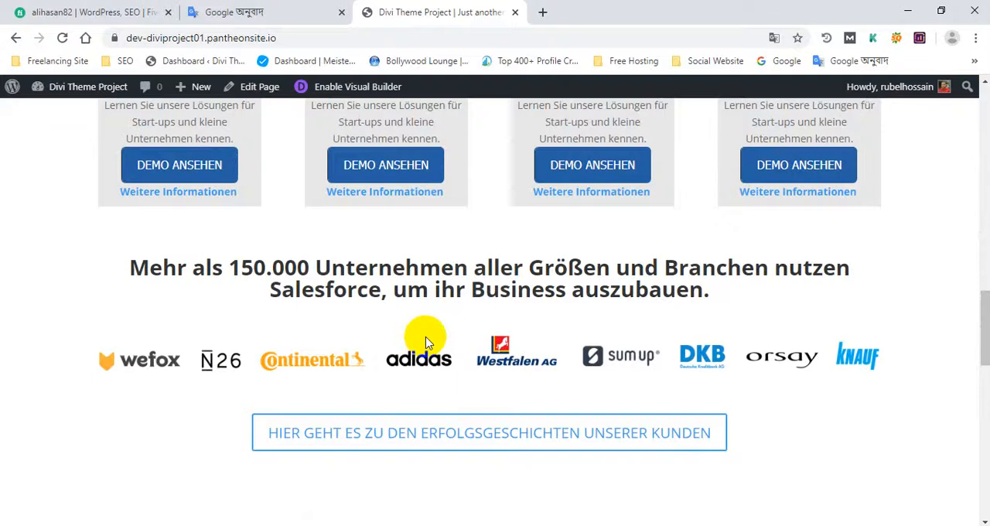
pyautogui.scroll(-12, 425, 341)
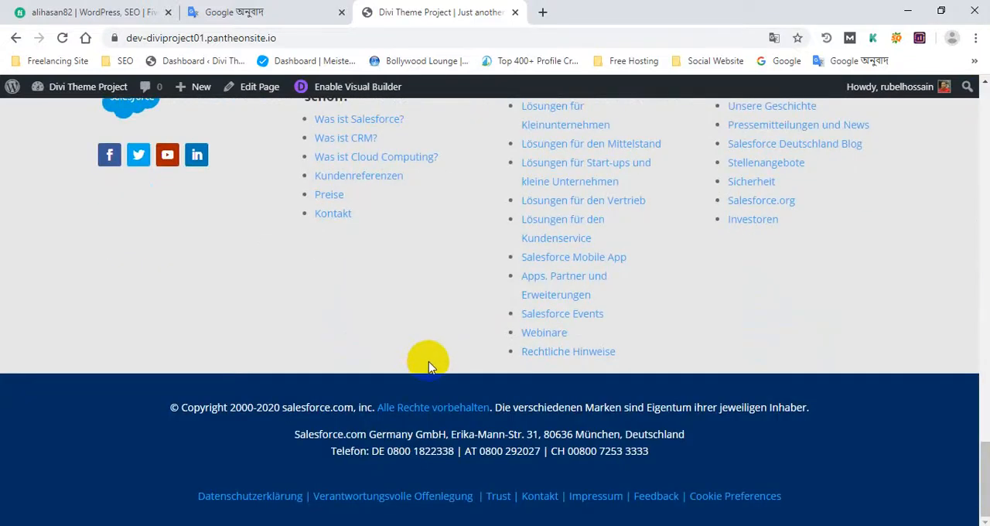
# - Highlight the footer links and copyright text, clear the highlight, and review the homepage sections again back up to the header
pyautogui.moveTo(689, 479); pyautogui.dragTo(321, 261)
pyautogui.scroll(15, 327, 294)
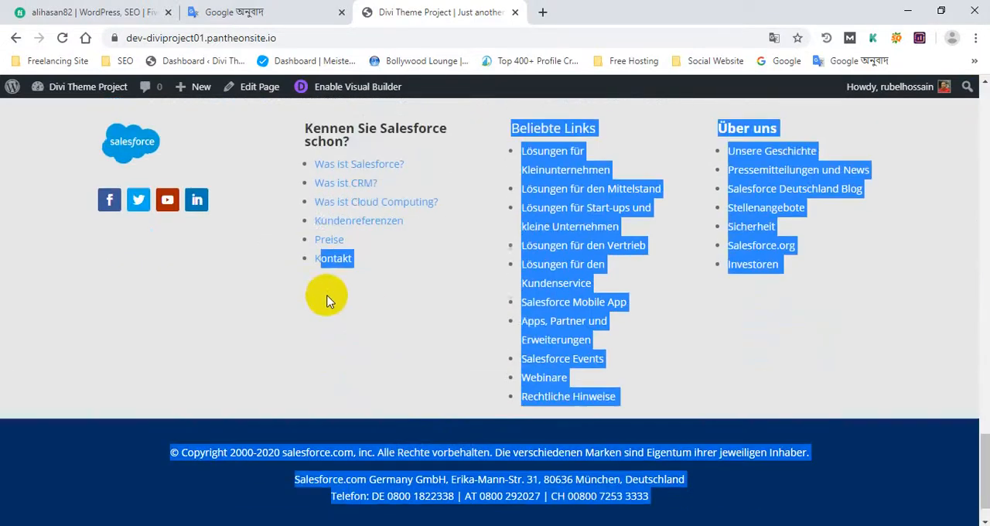
pyautogui.scroll(2, 358, 352)
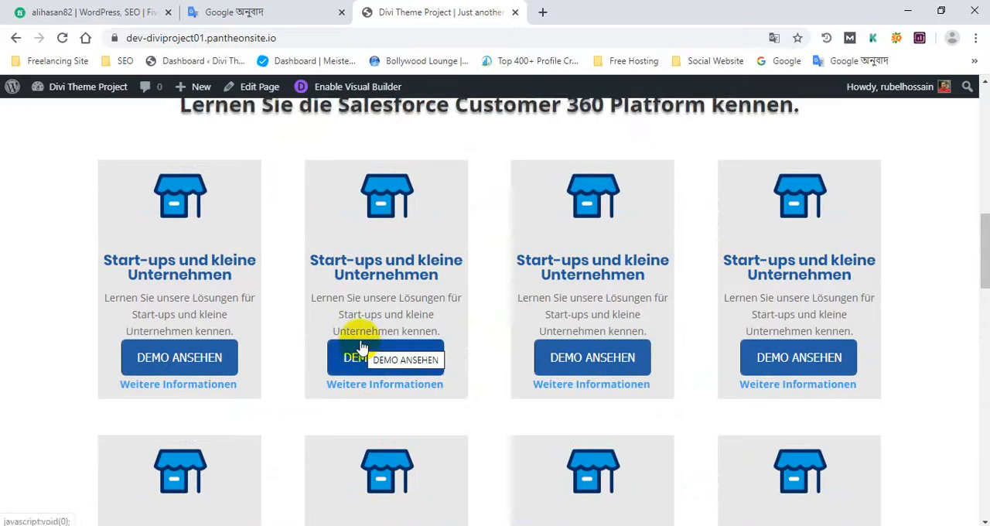
pyautogui.scroll(6, 358, 348)
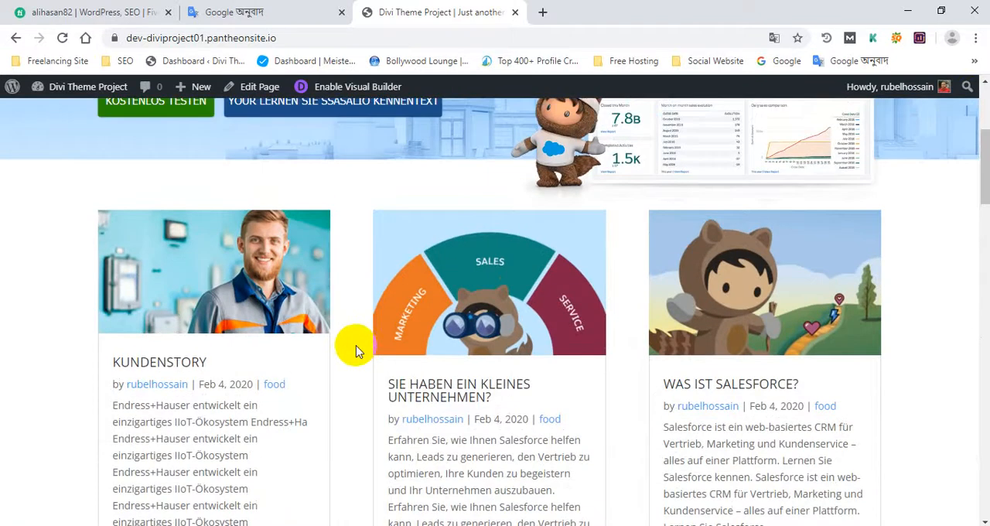
pyautogui.scroll(3, 355, 348)
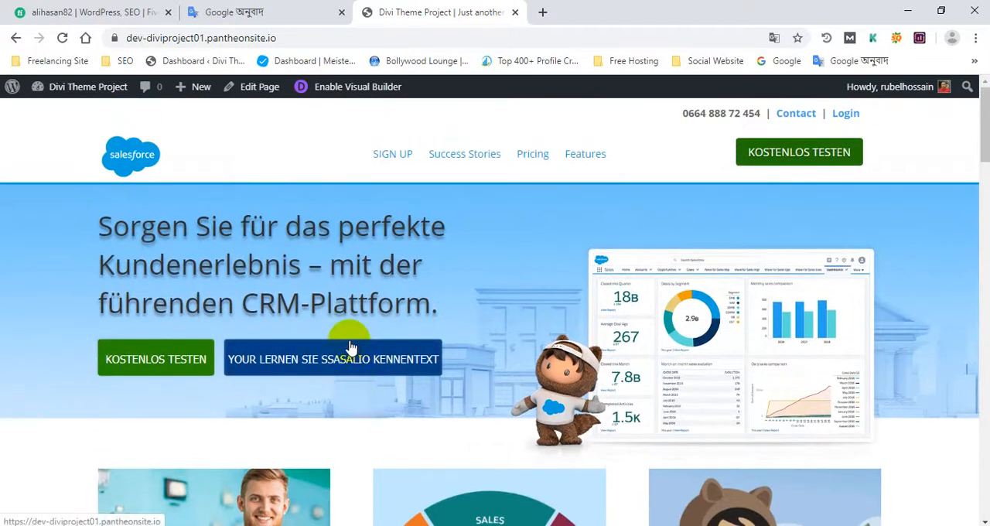
pyautogui.scroll(-8, 350, 348)
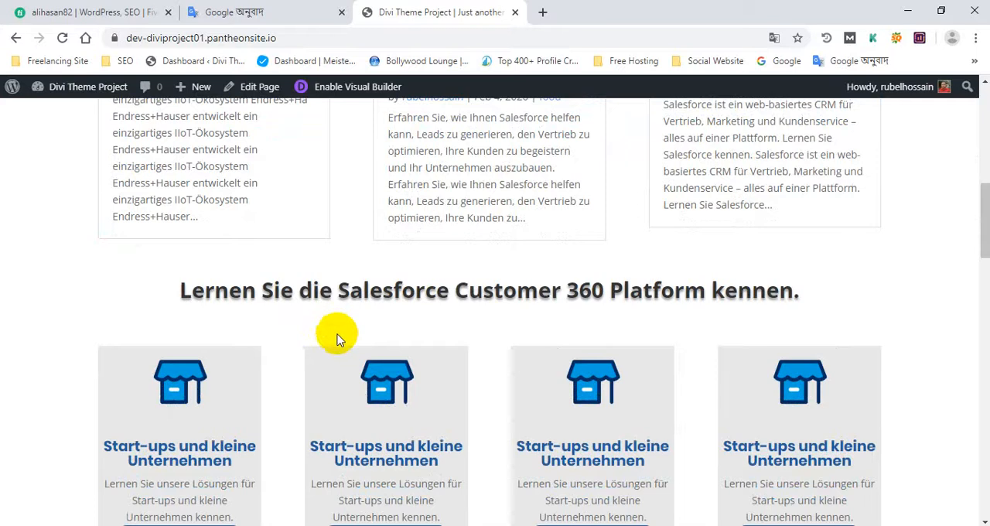
pyautogui.scroll(-4, 337, 342)
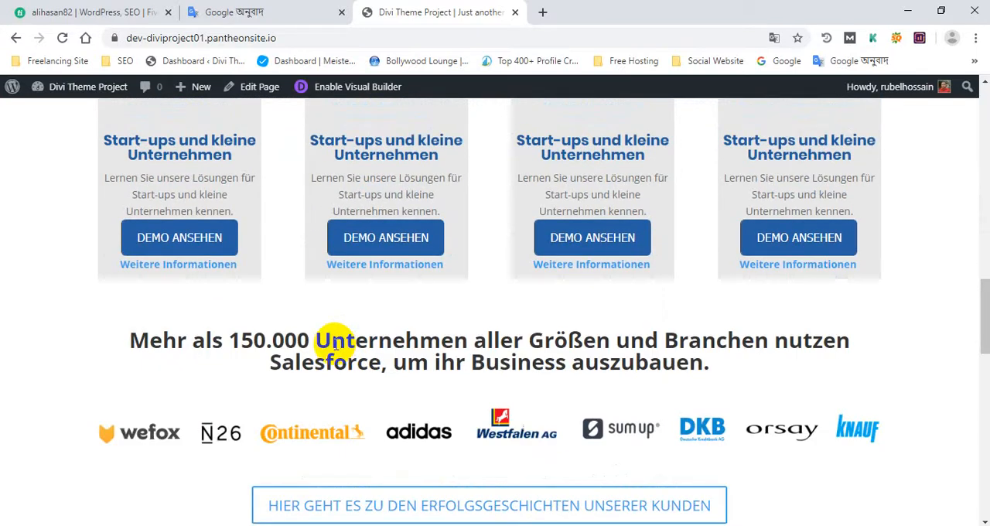
pyautogui.scroll(-12, 335, 347)
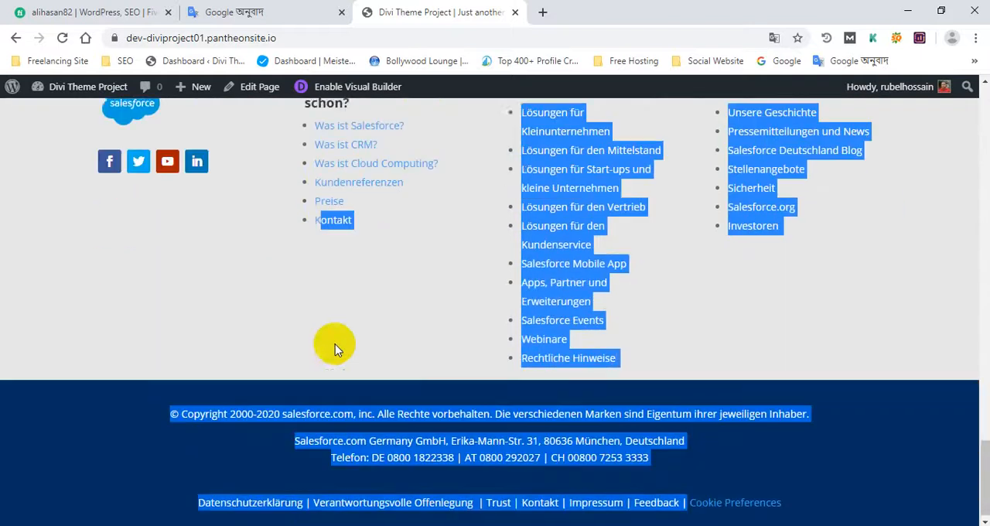
pyautogui.click(413, 354)
pyautogui.scroll(15, 412, 354)
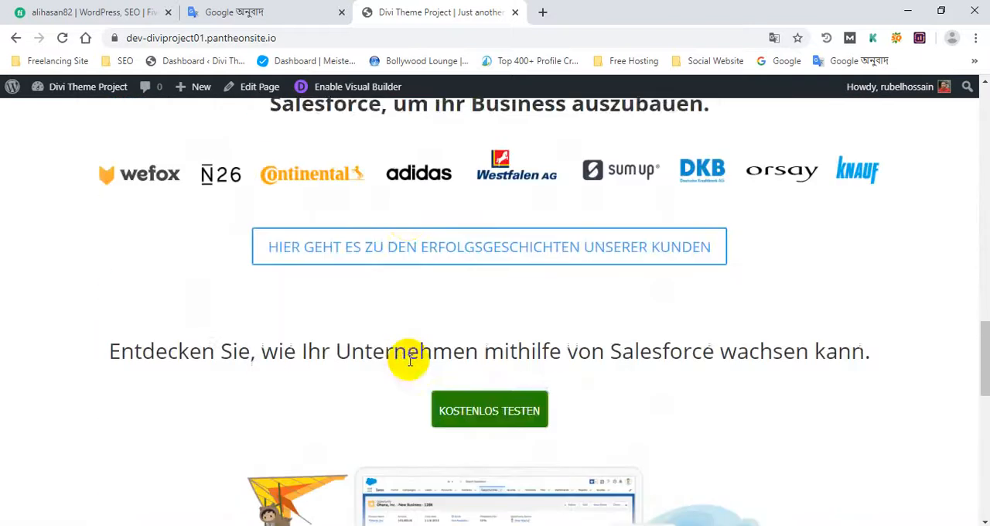
pyautogui.scroll(-4, 402, 361)
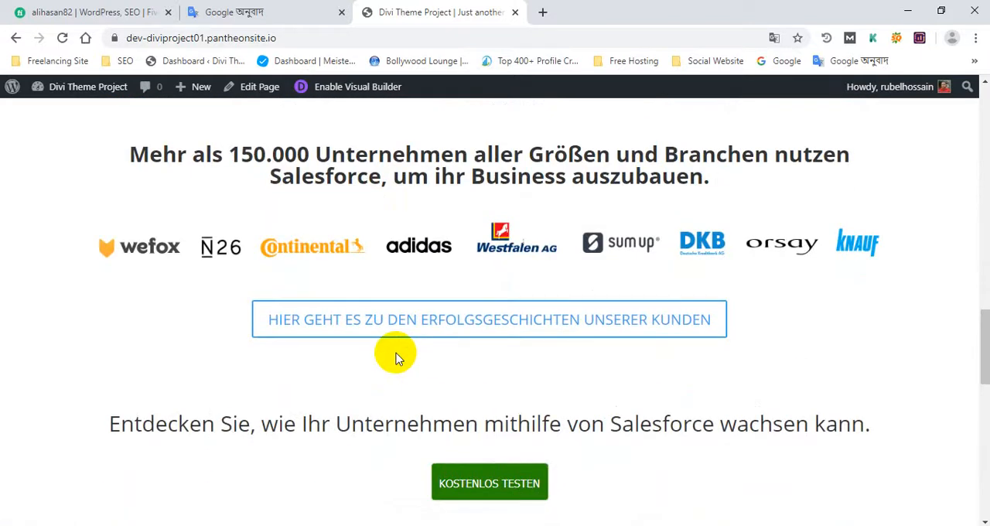
pyautogui.scroll(-10, 393, 354)
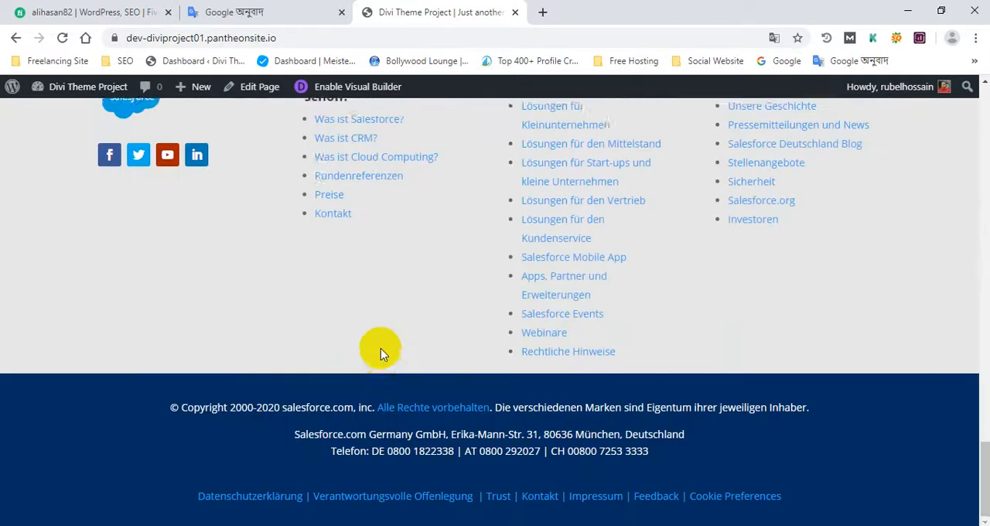
pyautogui.scroll(5, 382, 361)
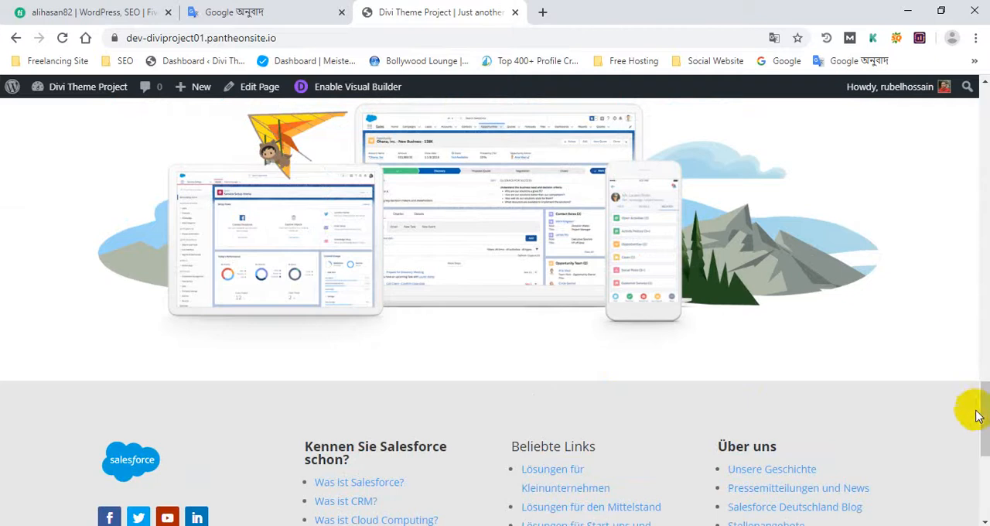
pyautogui.moveTo(985, 408); pyautogui.dragTo(905, 128)
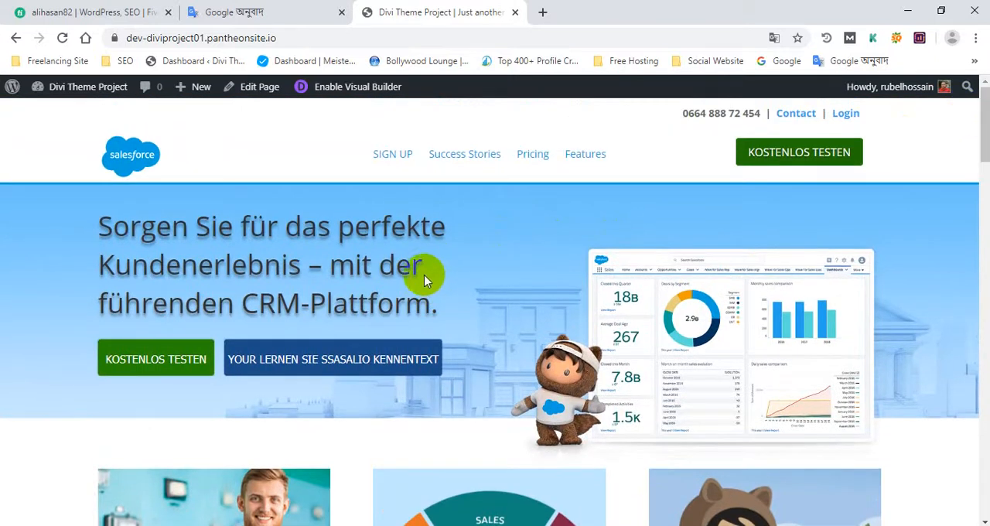
# - Highlight the hero heading on the homepage and close the Fiverr profile page
pyautogui.moveTo(443, 305); pyautogui.dragTo(97, 224)
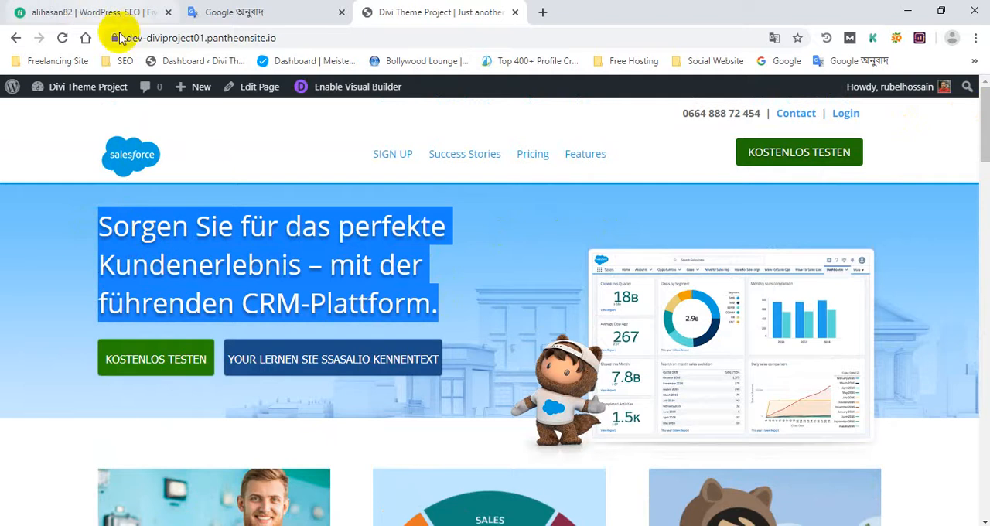
pyautogui.click(168, 13)
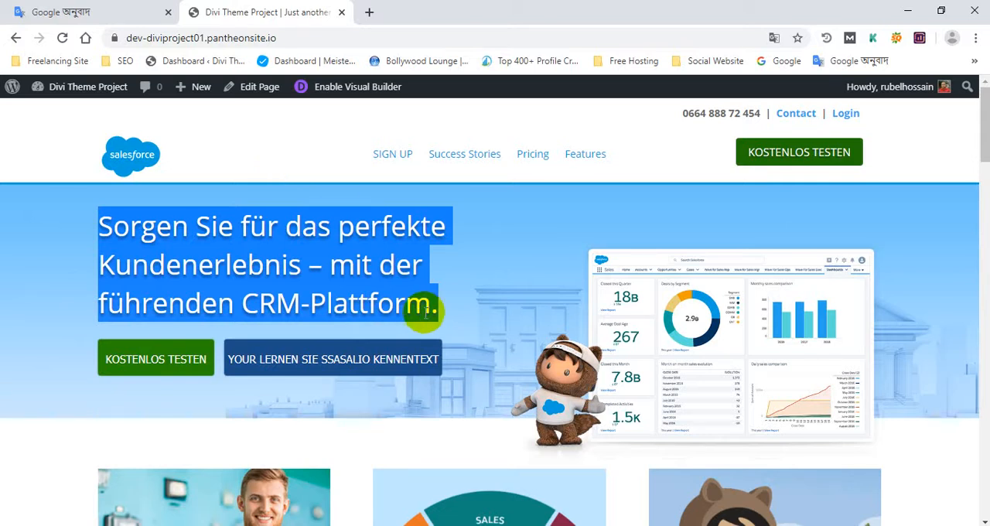
# - Look over the homepage once more from the hero banner to the footer and return to the header
pyautogui.scroll(-12, 387, 291)
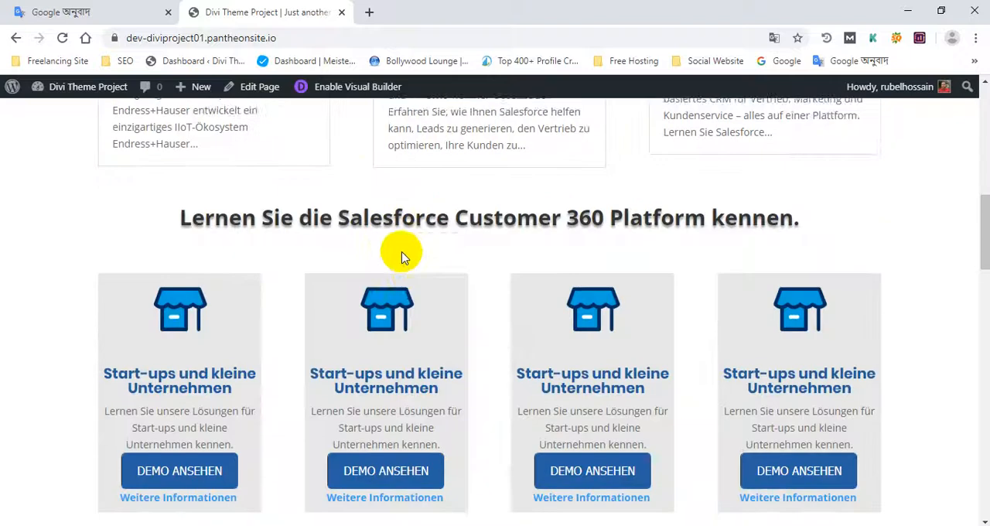
pyautogui.scroll(-15, 414, 275)
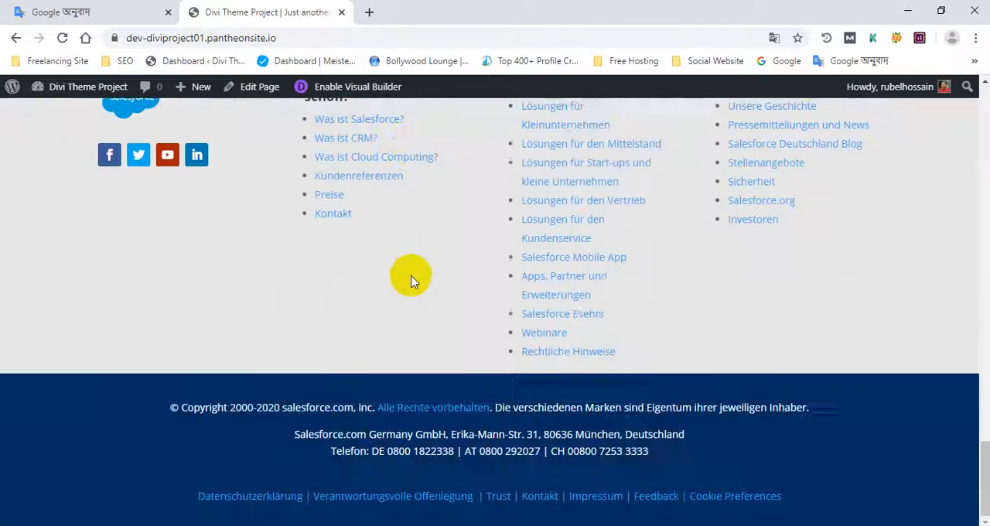
pyautogui.scroll(3, 410, 283)
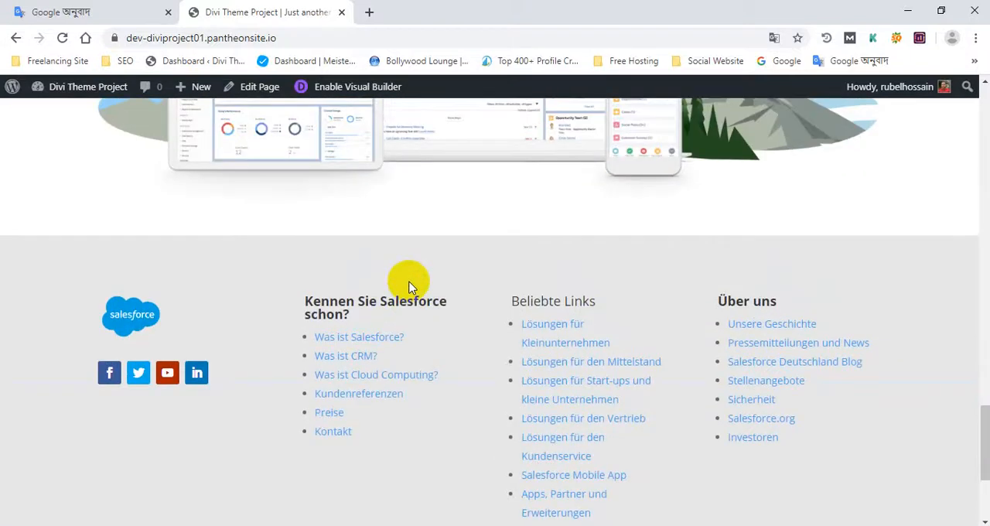
pyautogui.scroll(12, 410, 286)
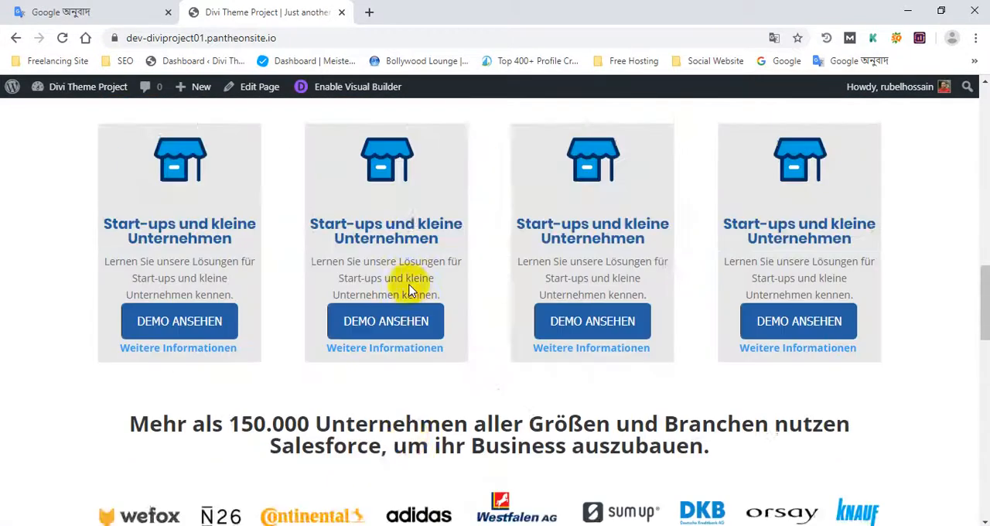
pyautogui.scroll(10, 410, 286)
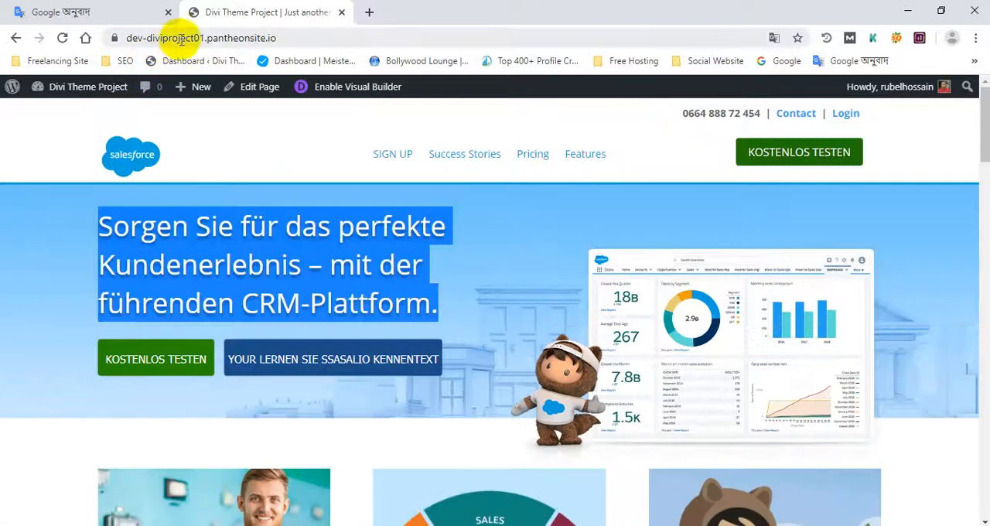
# - Highlight the pantheonsite.io part of the site address, and select the whole address dev-diviproject01.pantheonsite.io
pyautogui.moveTo(277, 38); pyautogui.dragTo(205, 38)
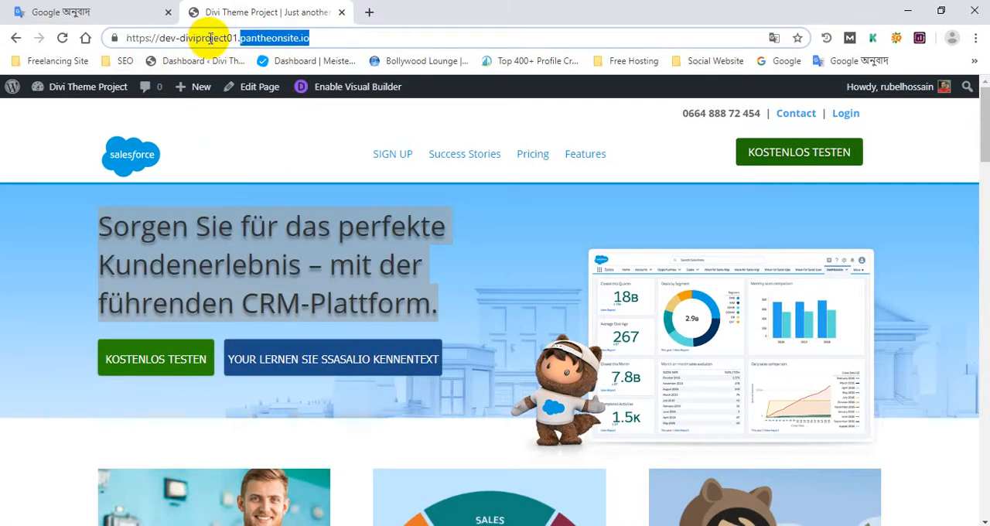
pyautogui.click(268, 146)
pyautogui.moveTo(297, 38); pyautogui.dragTo(124, 29)
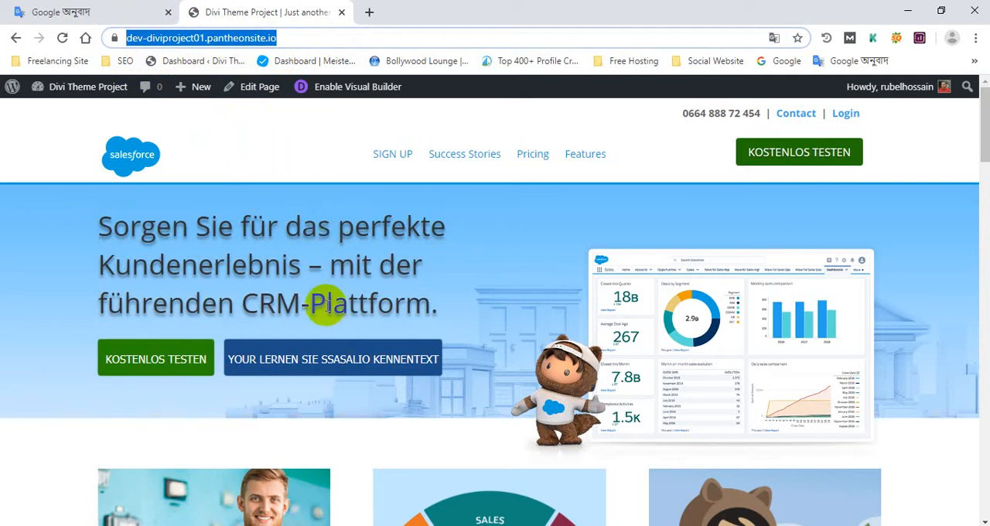
# - Check the homepage down to the footer and open it for editing in the Divi Visual Builder
pyautogui.scroll(-15, 455, 330)
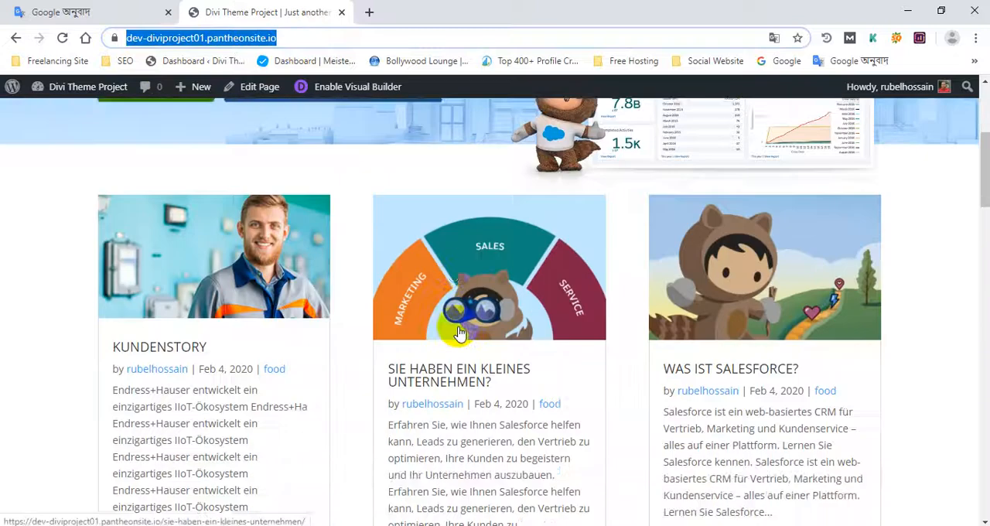
pyautogui.scroll(-5, 459, 329)
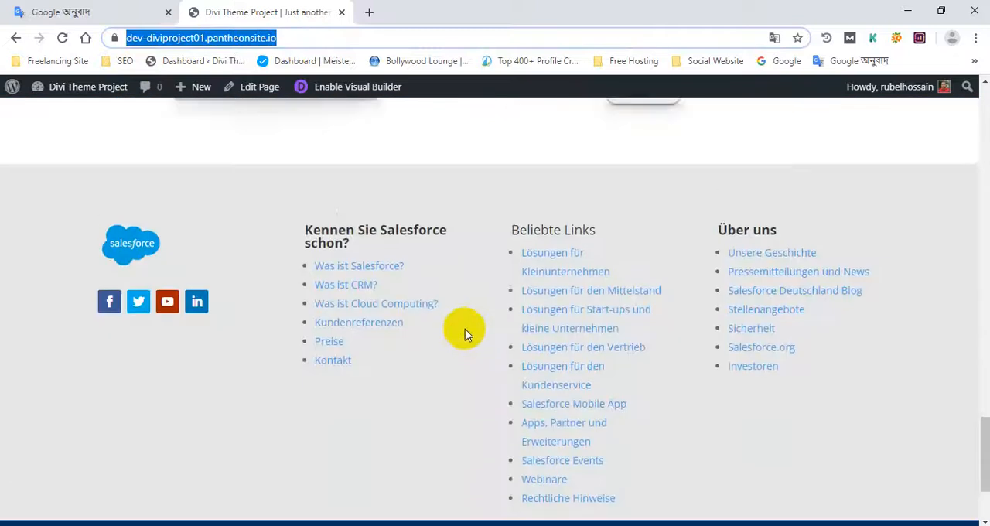
pyautogui.scroll(4, 379, 150)
pyautogui.scroll(-5, 413, 206)
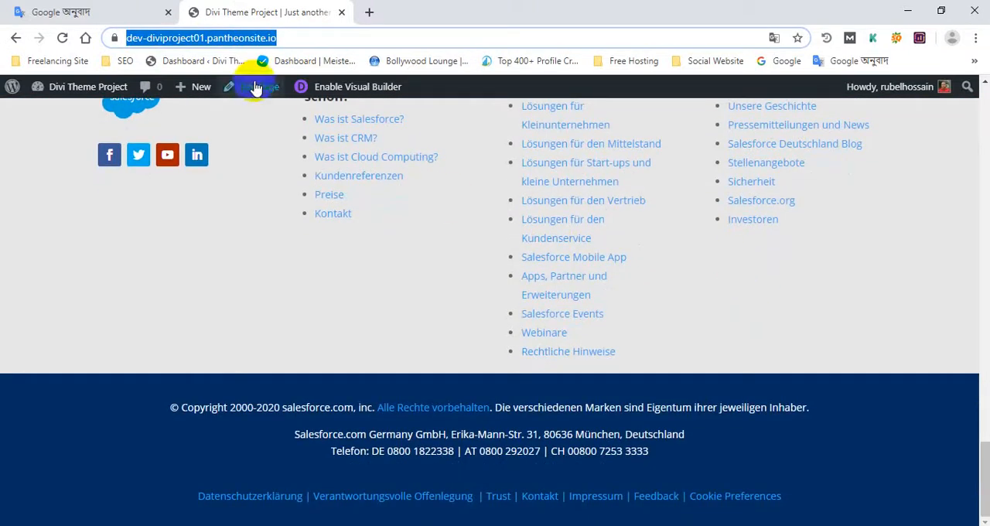
pyautogui.click(352, 87)
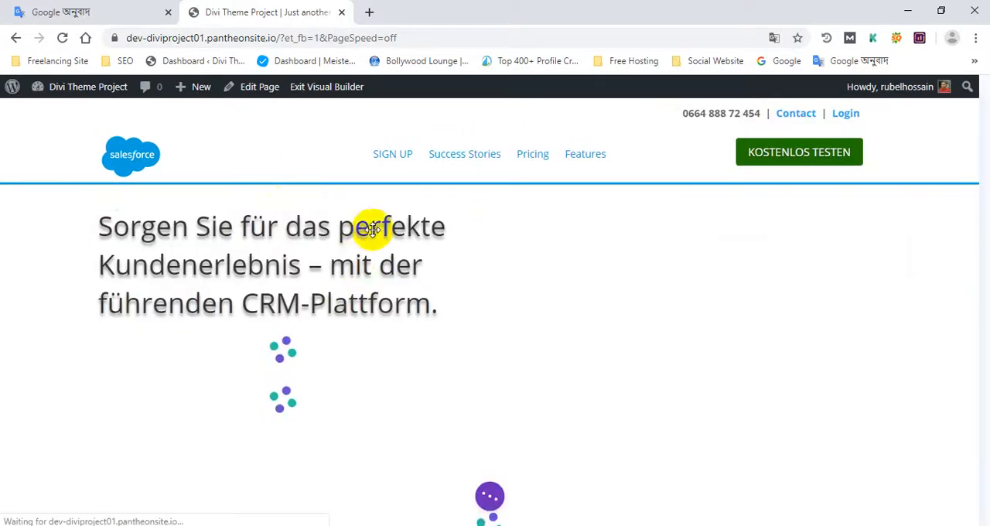
pyautogui.scroll(-12, 358, 267)
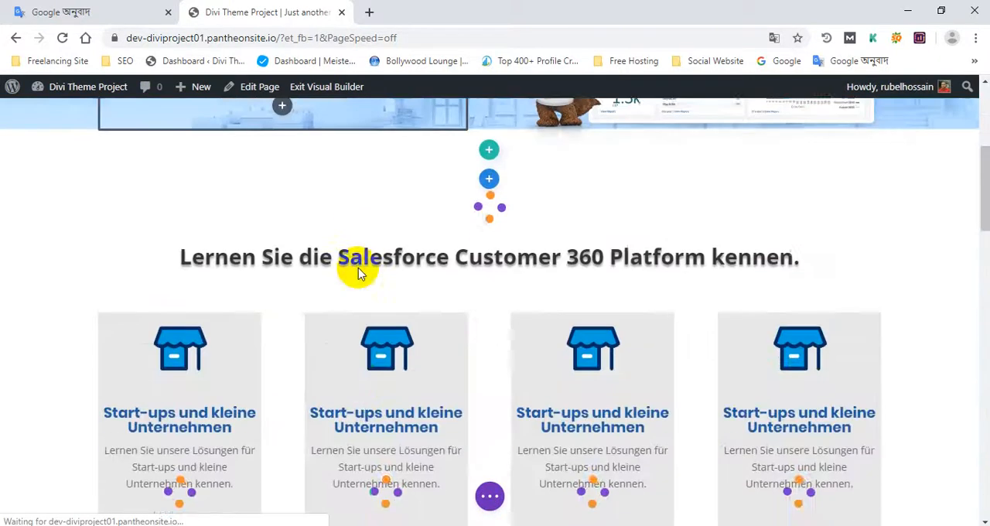
# - Open the site's WordPress admin dashboard in a separate browser tab and close the homepage's Visual Builder page
pyautogui.scroll(-14, 356, 263)
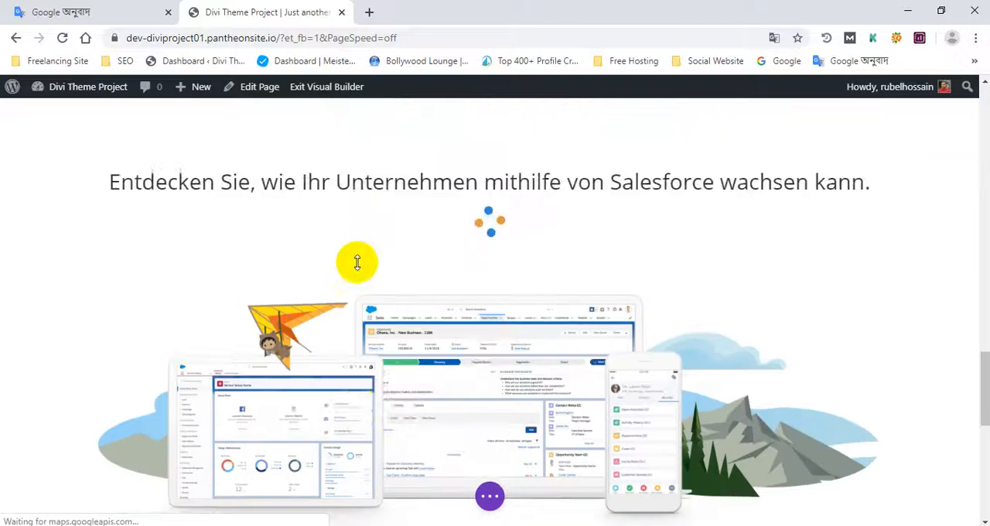
pyautogui.scroll(4, 356, 263)
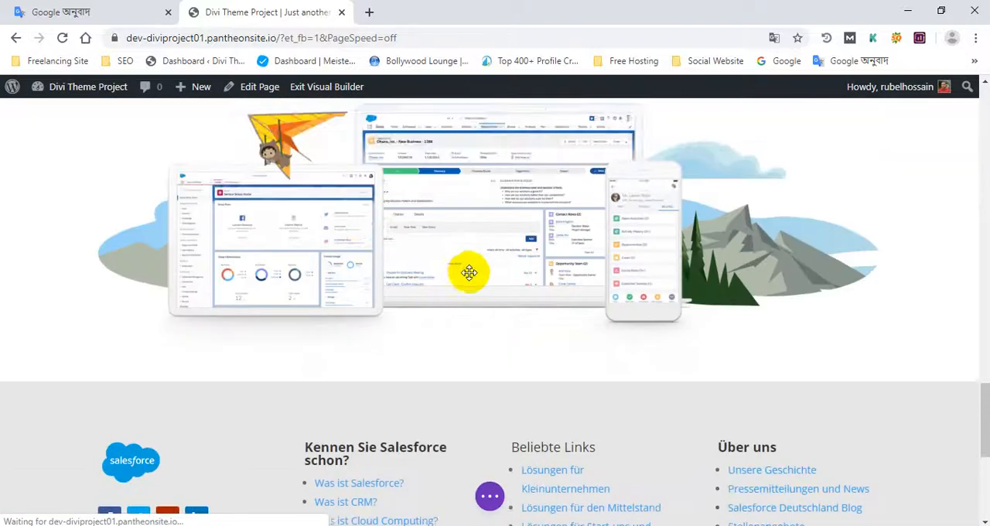
pyautogui.scroll(-2, 464, 270)
pyautogui.scroll(10, 380, 214)
pyautogui.scroll(2, 252, 119)
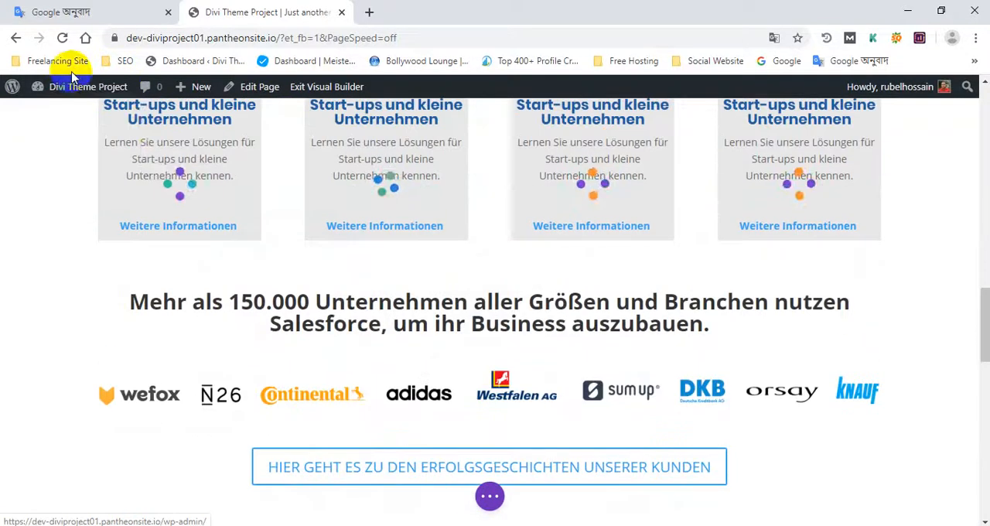
pyautogui.middleClick(79, 91)
pyautogui.moveTo(445, 8); pyautogui.dragTo(285, 8)
pyautogui.click(429, 7)
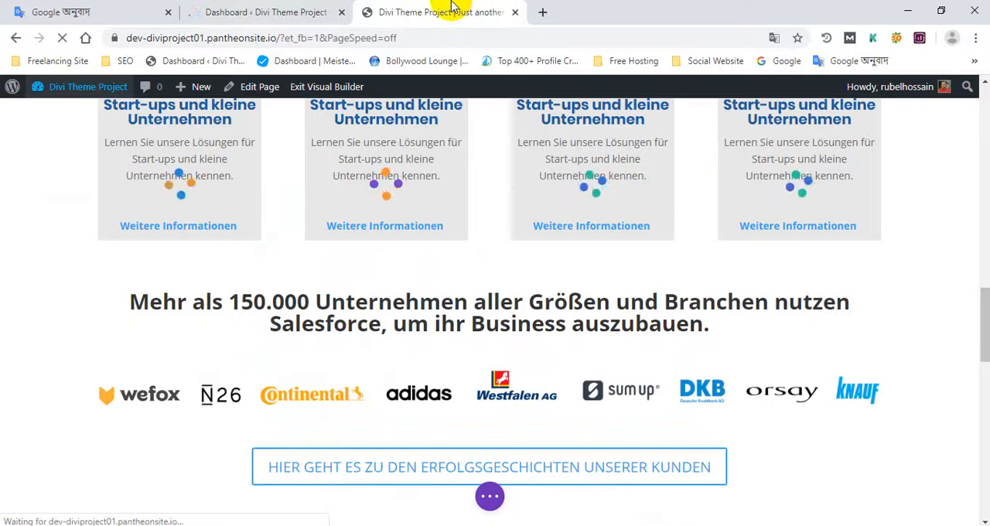
pyautogui.middleClick(442, 7)
# - Create a new page from the list of all pages and title it "test"
pyautogui.moveTo(58, 253)
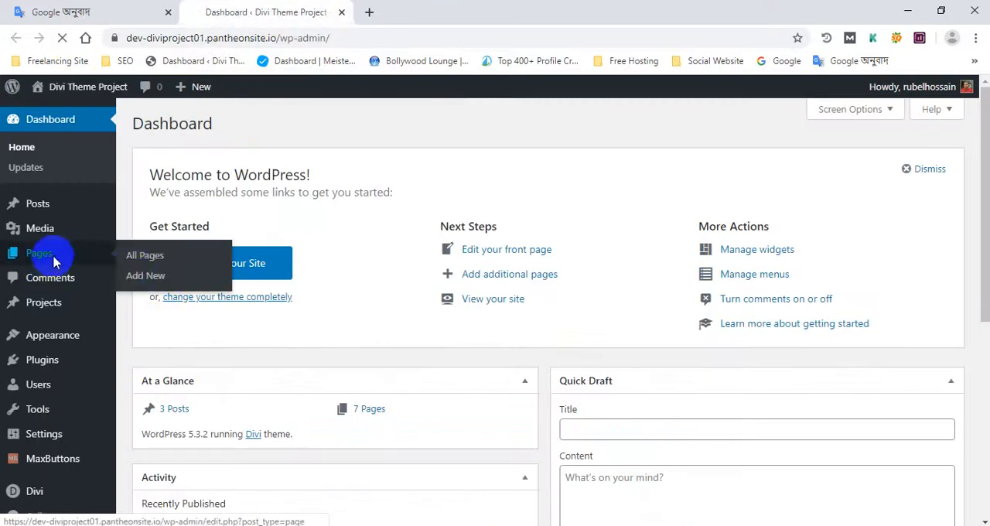
pyautogui.click(143, 260)
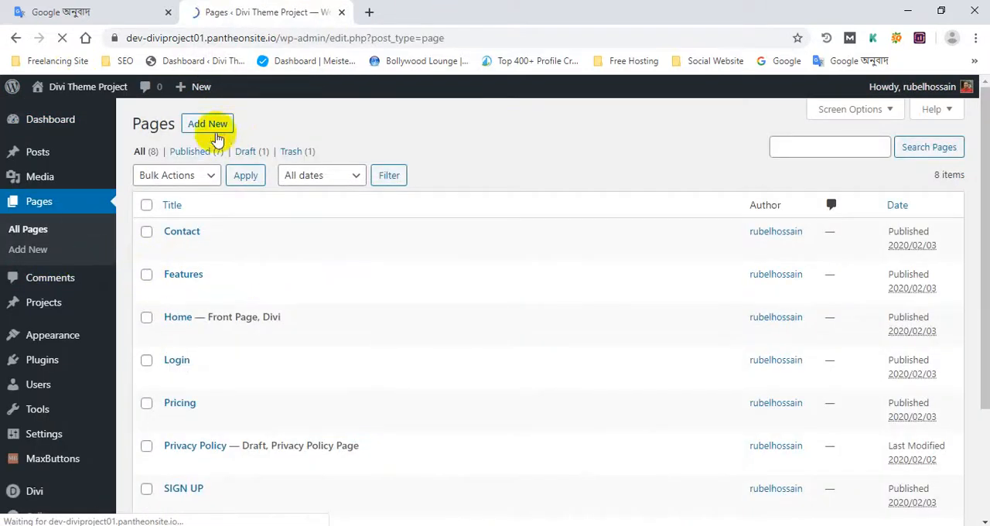
pyautogui.click(208, 125)
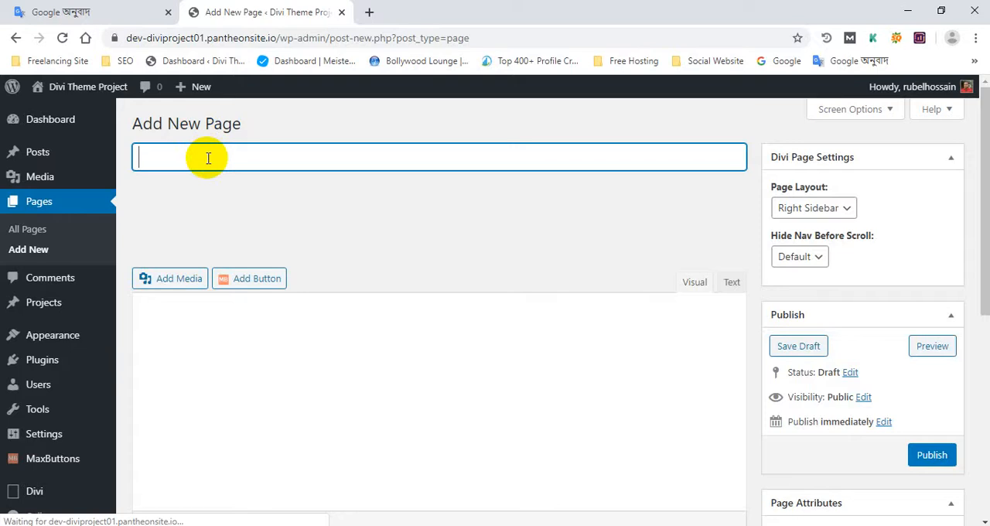
pyautogui.write('te')
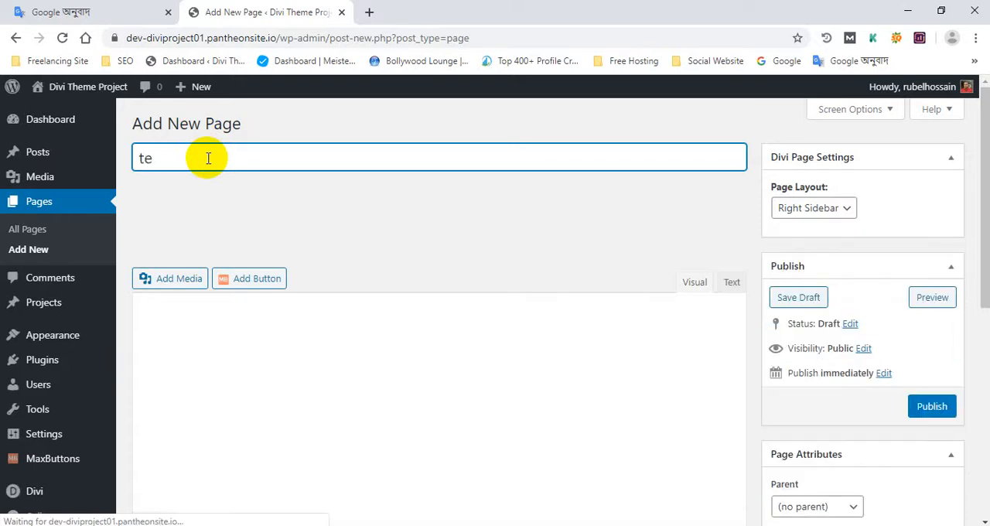
pyautogui.write('st')
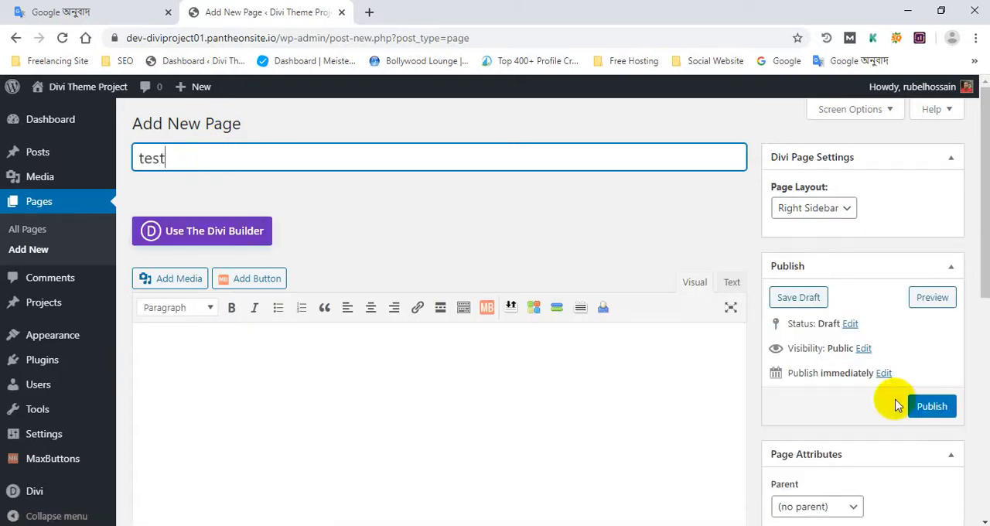
# - Set the test page's layout to No Sidebar and publish the page
pyautogui.click(822, 209)
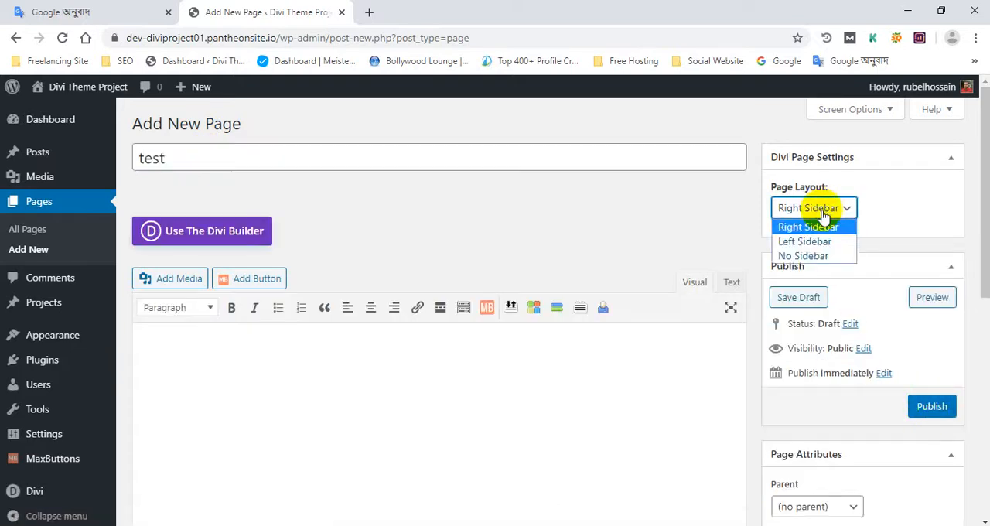
pyautogui.click(820, 254)
pyautogui.click(932, 406)
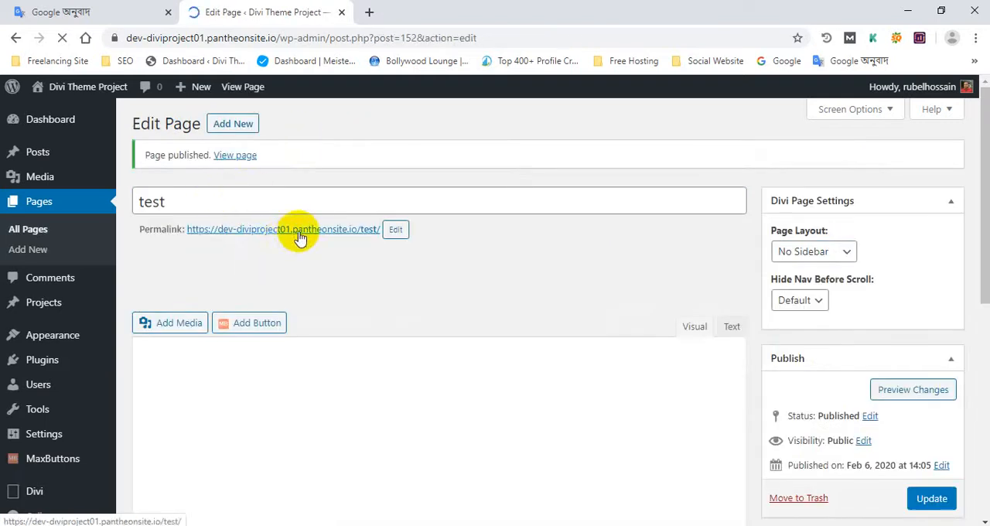
# - View the published test page through its permalink, dismiss the translation offer, and highlight part of the page title
pyautogui.keyDown('ctrl'); pyautogui.click(300, 232); pyautogui.keyUp('ctrl')
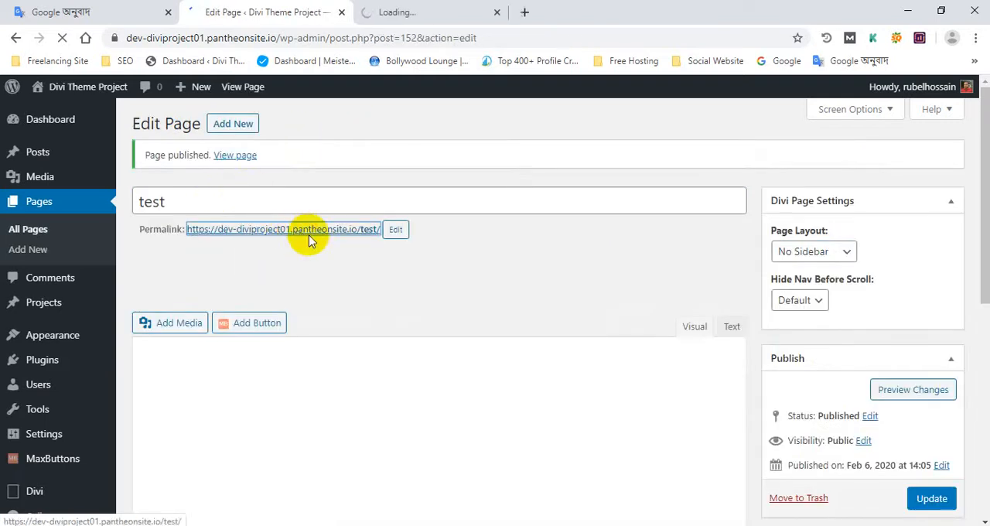
pyautogui.click(384, 9)
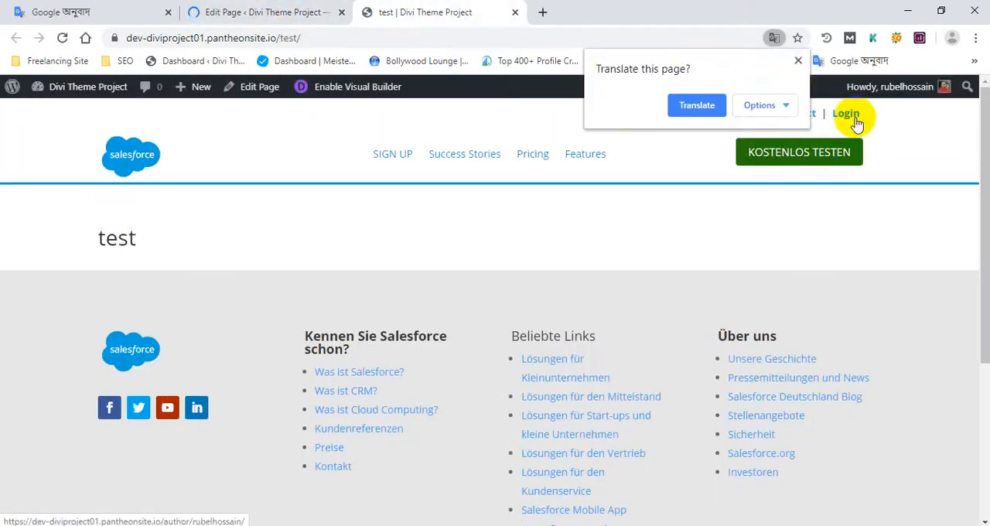
pyautogui.click(798, 61)
pyautogui.scroll(-3, 616, 281)
pyautogui.scroll(3, 546, 259)
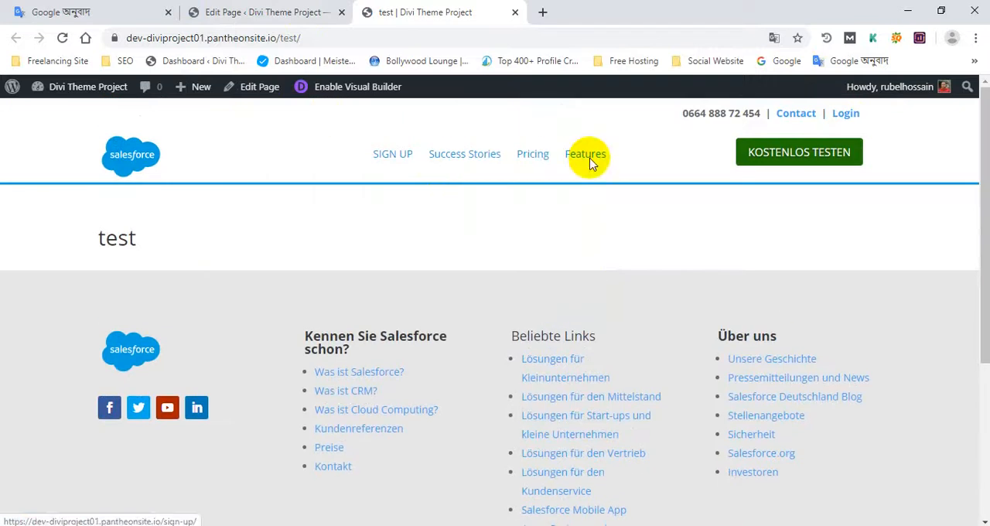
pyautogui.moveTo(106, 235); pyautogui.dragTo(130, 226)
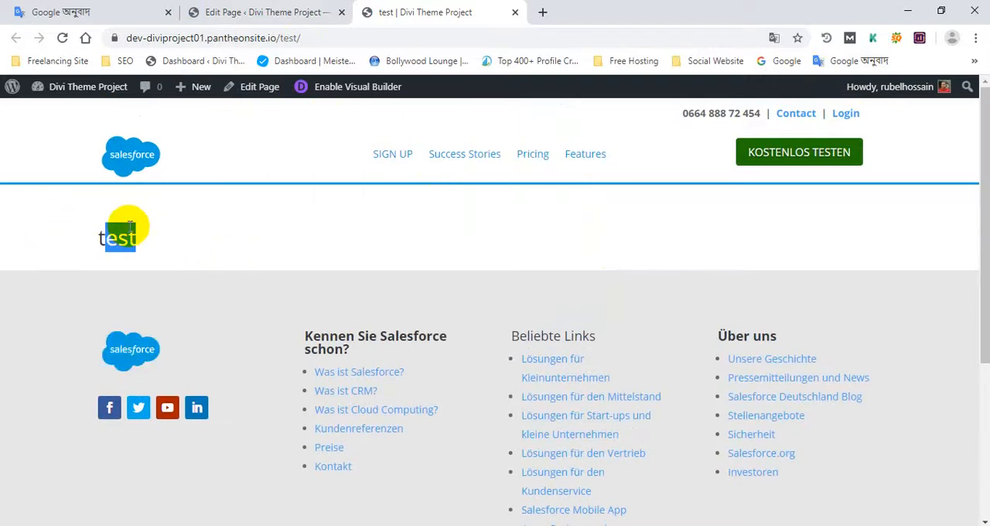
# - Return to the test page's editor and start the Divi Builder with the Build From Scratch option
pyautogui.click(236, 11)
pyautogui.click(391, 22)
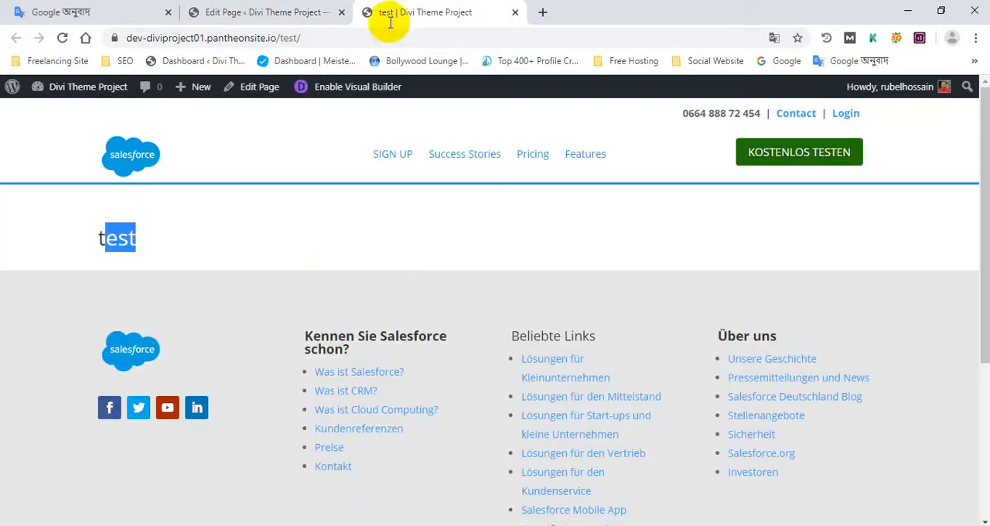
pyautogui.click(279, 12)
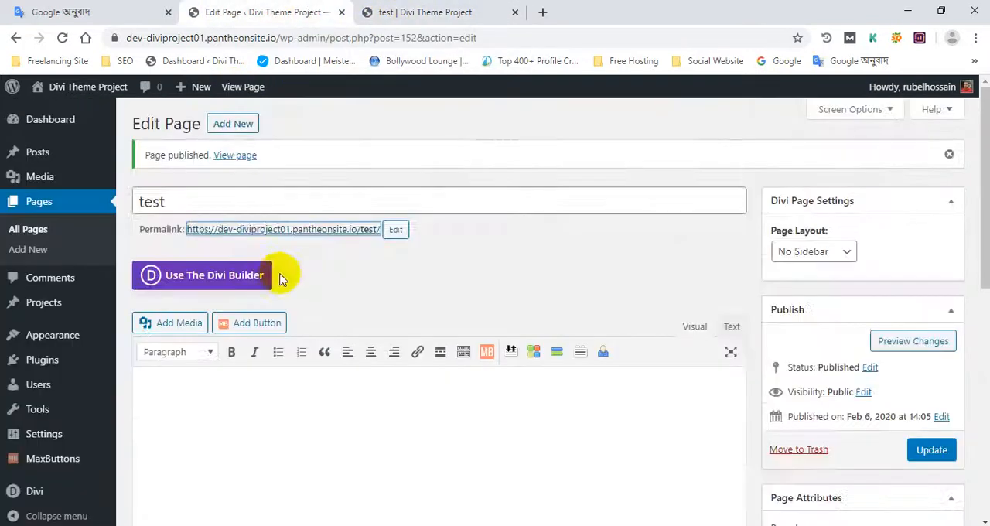
pyautogui.scroll(-3, 267, 250)
pyautogui.scroll(3, 265, 256)
pyautogui.scroll(-2, 268, 229)
pyautogui.scroll(2, 246, 253)
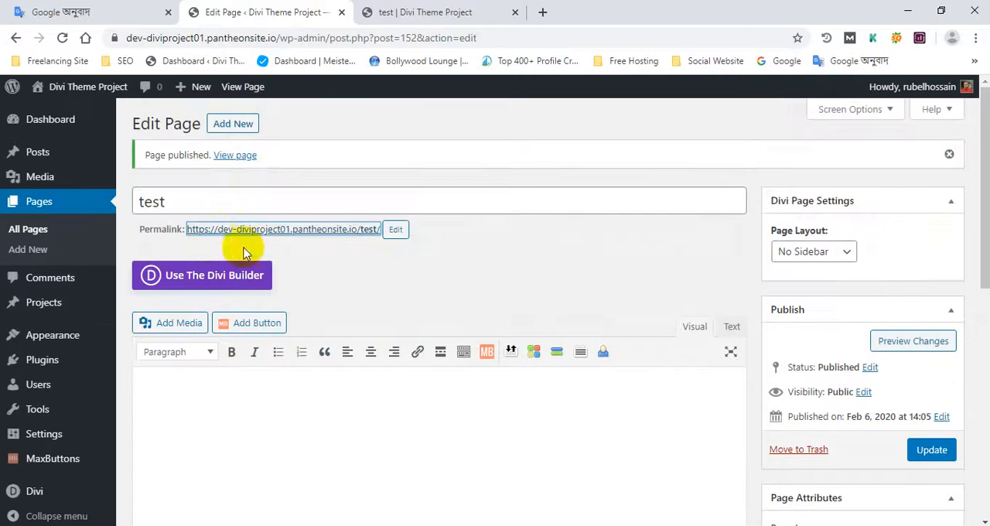
pyautogui.click(226, 284)
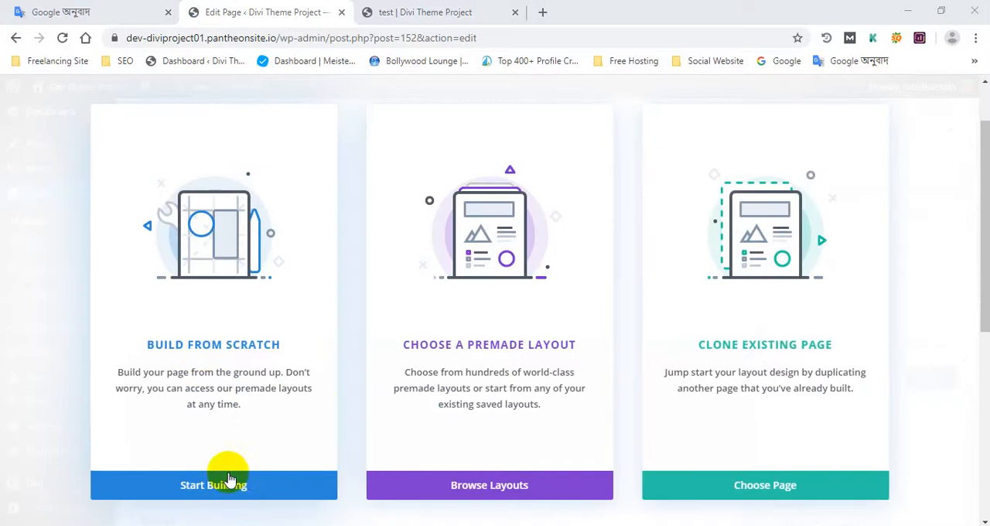
pyautogui.click(250, 485)
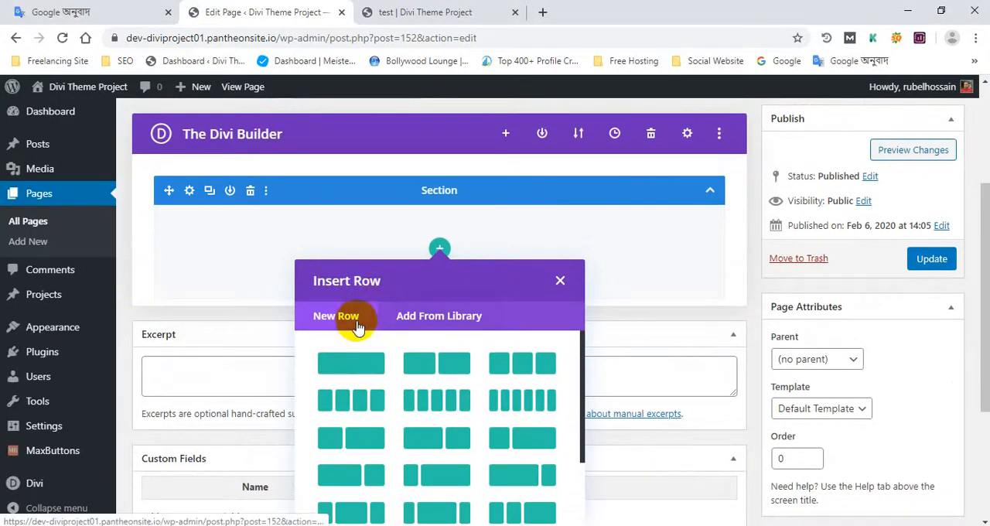
# - Insert a single-column row in the section and add an Accordion module to it
pyautogui.click(352, 363)
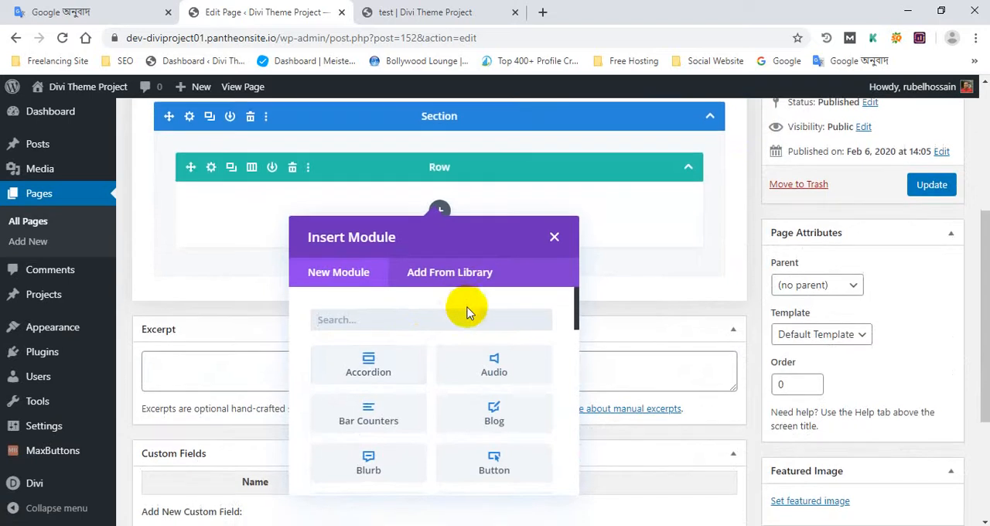
pyautogui.scroll(-1, 392, 346)
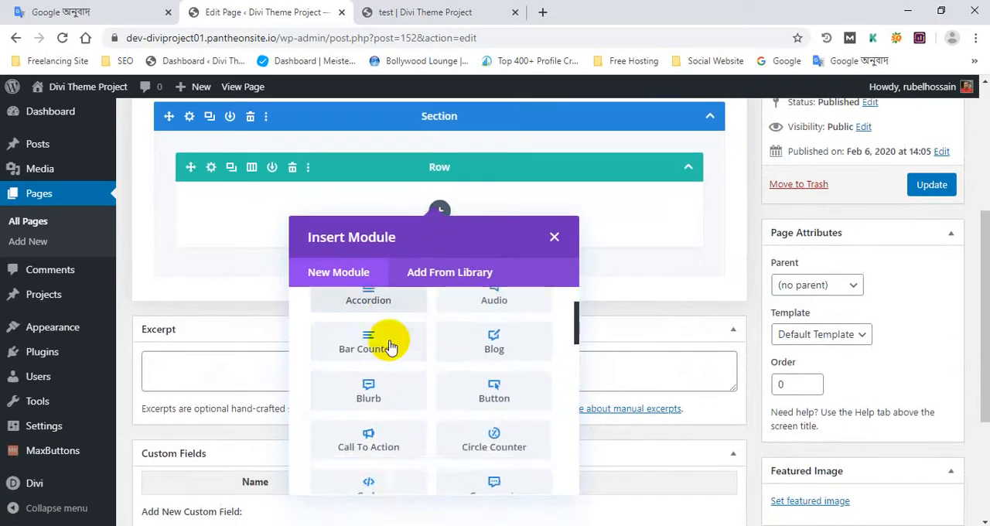
pyautogui.scroll(1, 399, 345)
pyautogui.scroll(-2, 745, 341)
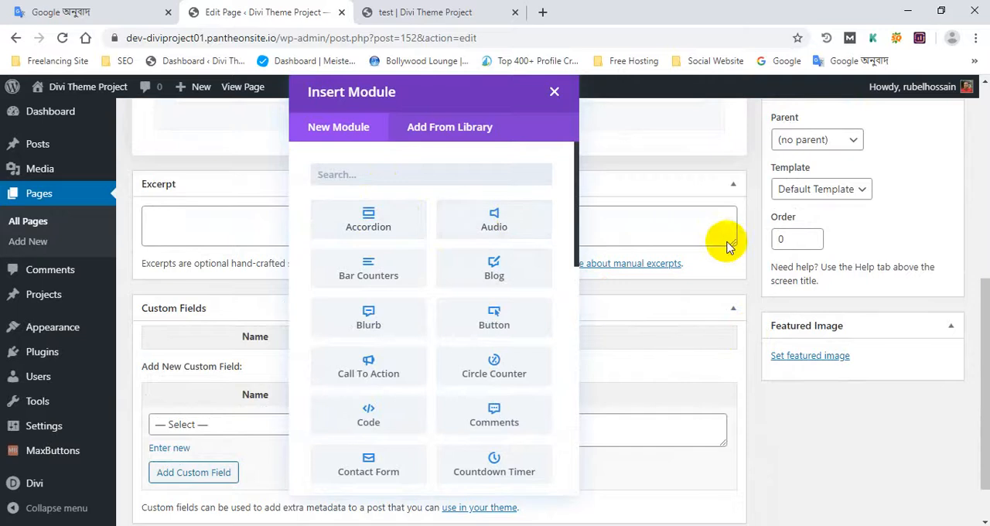
pyautogui.scroll(1, 715, 238)
pyautogui.click(386, 294)
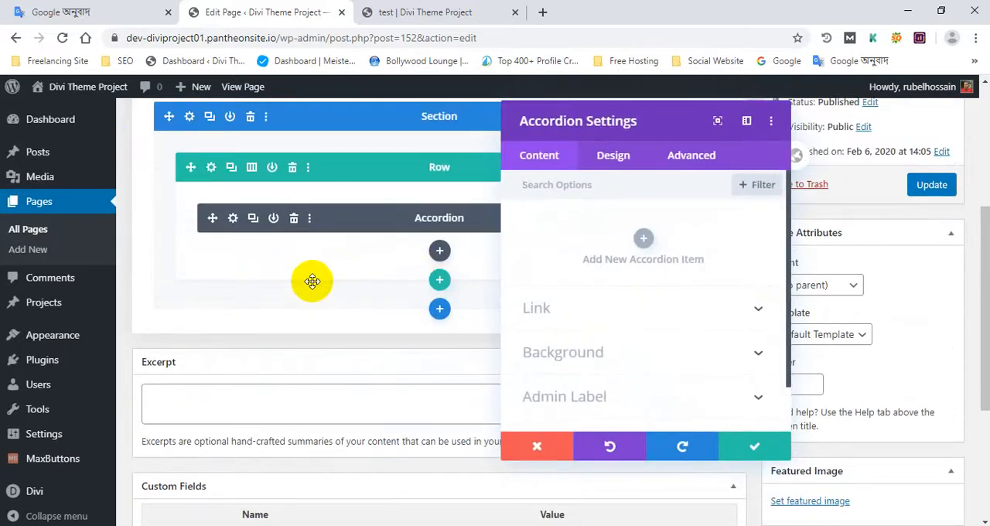
# - Examine the section, row and Accordion structure in the builder, and close the Accordion settings without changing anything
pyautogui.scroll(1, 312, 281)
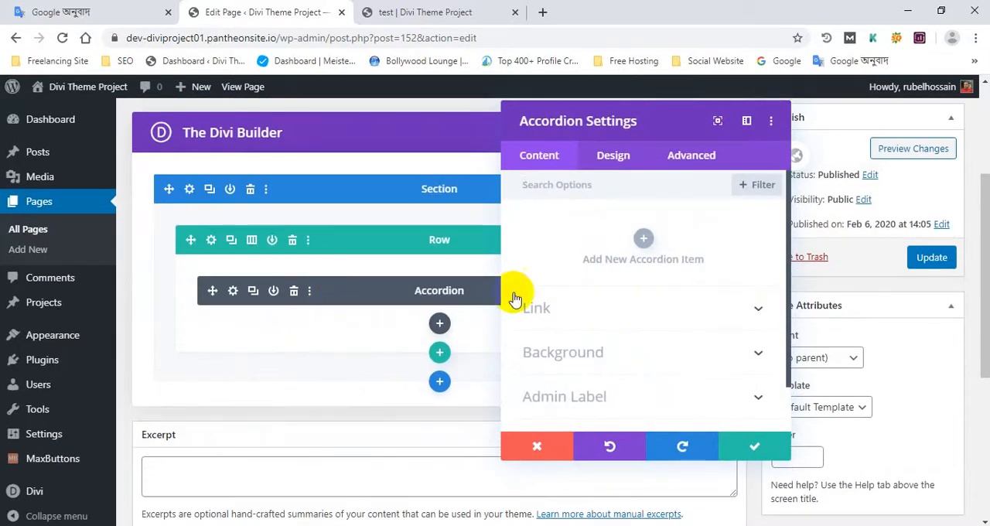
pyautogui.scroll(-4, 386, 325)
pyautogui.scroll(3, 391, 323)
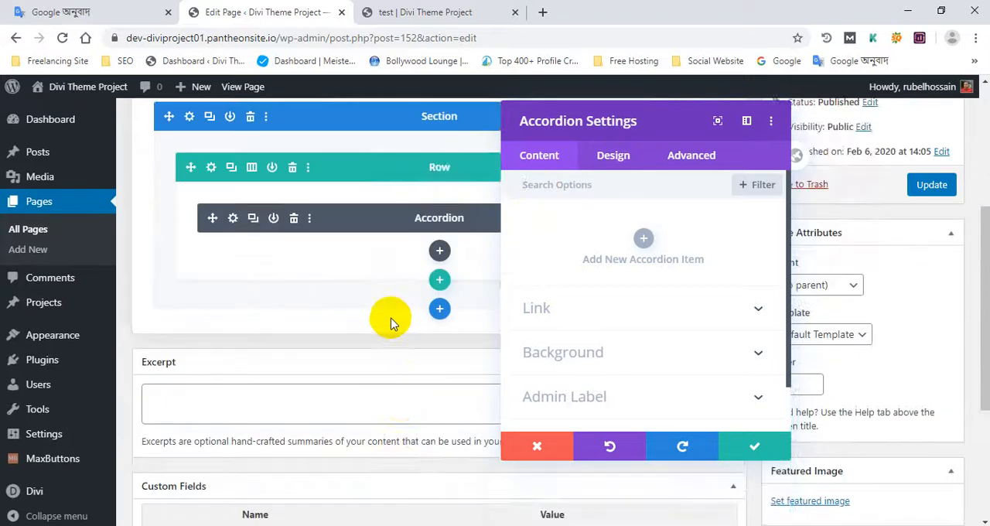
pyautogui.scroll(2, 390, 323)
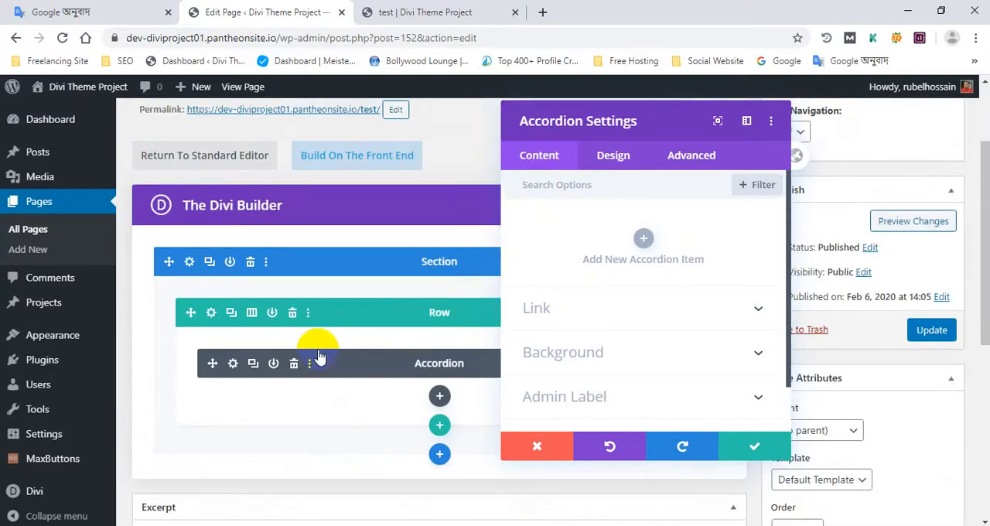
pyautogui.scroll(1, 481, 365)
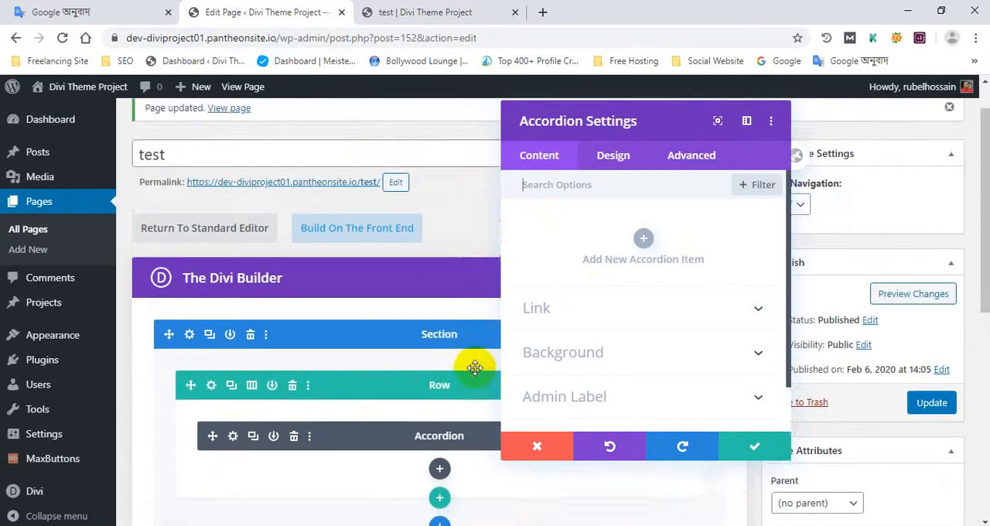
pyautogui.scroll(-3, 471, 367)
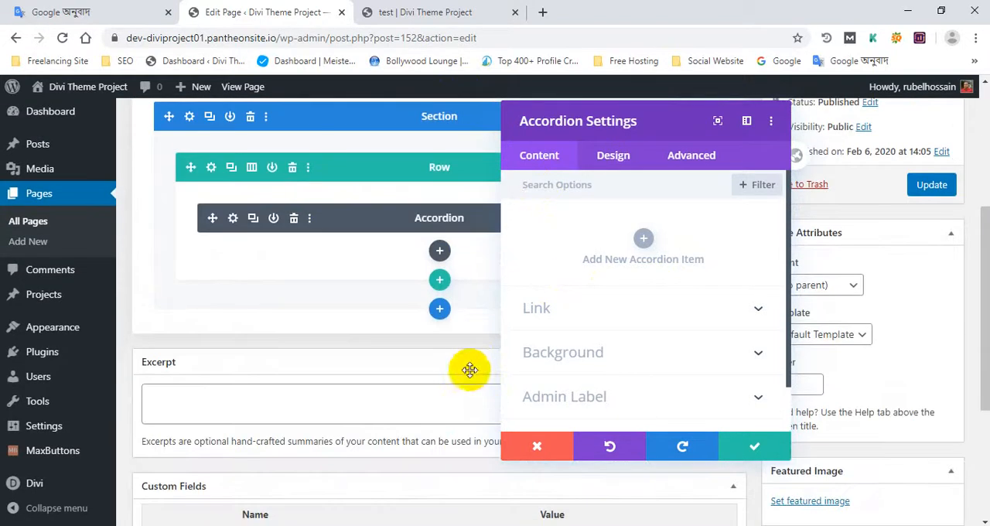
pyautogui.click(558, 445)
pyautogui.scroll(5, 581, 398)
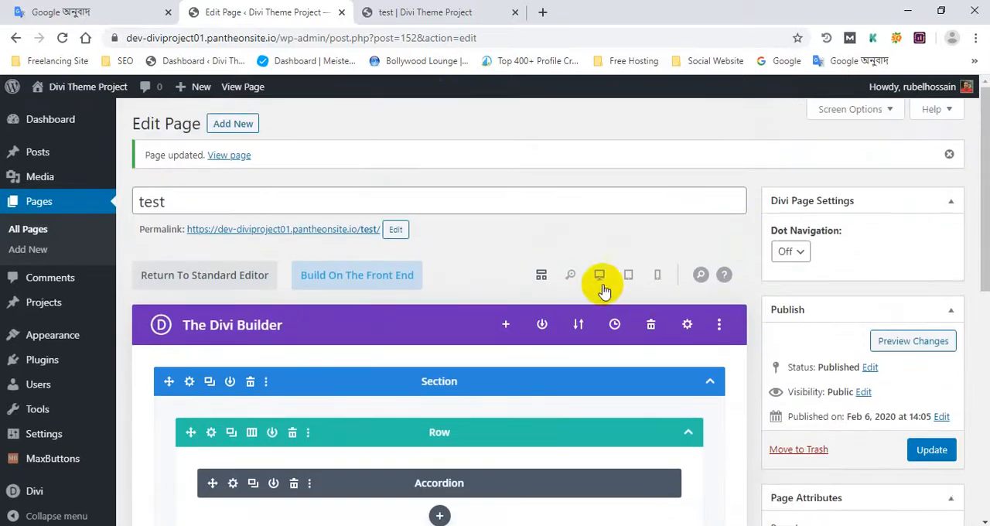
# - Check the live test page, return to its editor, and switch the builder to desktop view and tablet view
pyautogui.click(446, 9)
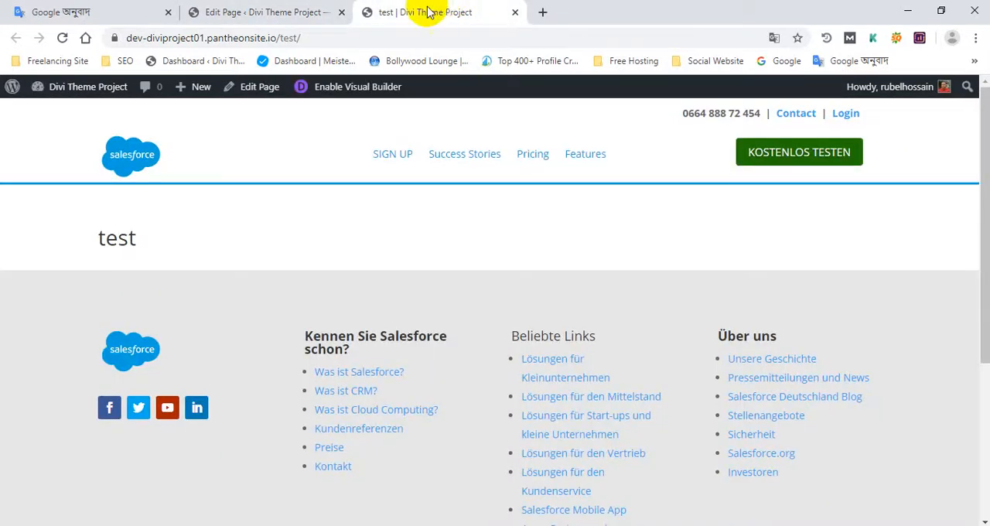
pyautogui.click(296, 8)
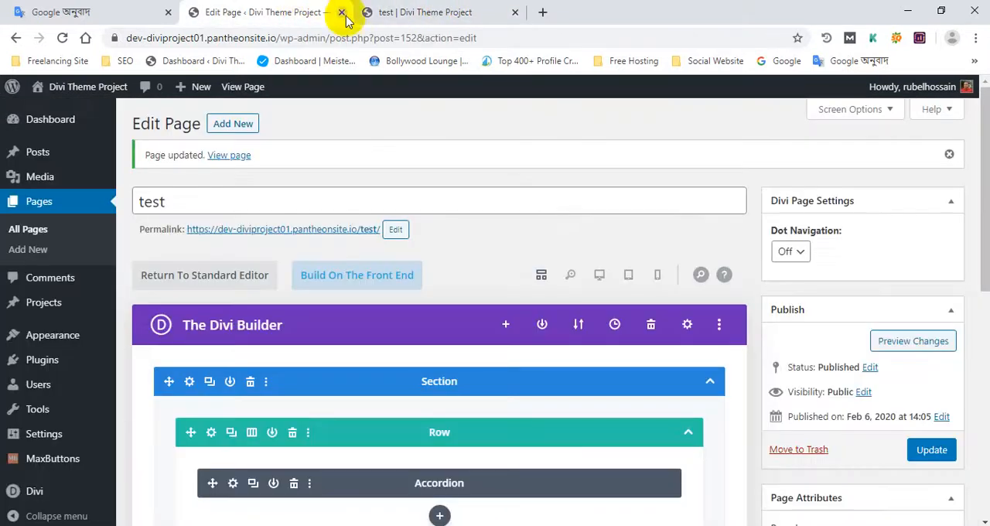
pyautogui.click(601, 278)
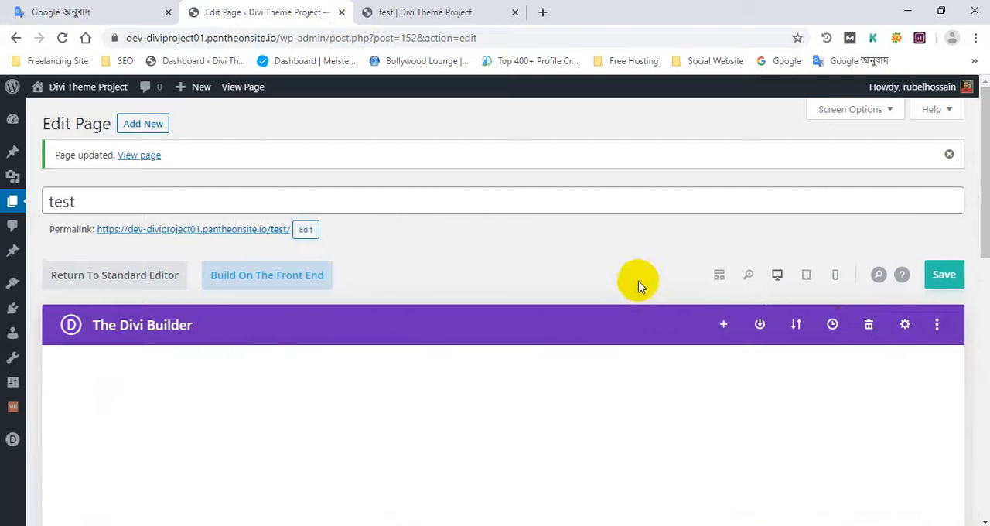
pyautogui.scroll(-5, 510, 286)
pyautogui.scroll(1, 500, 295)
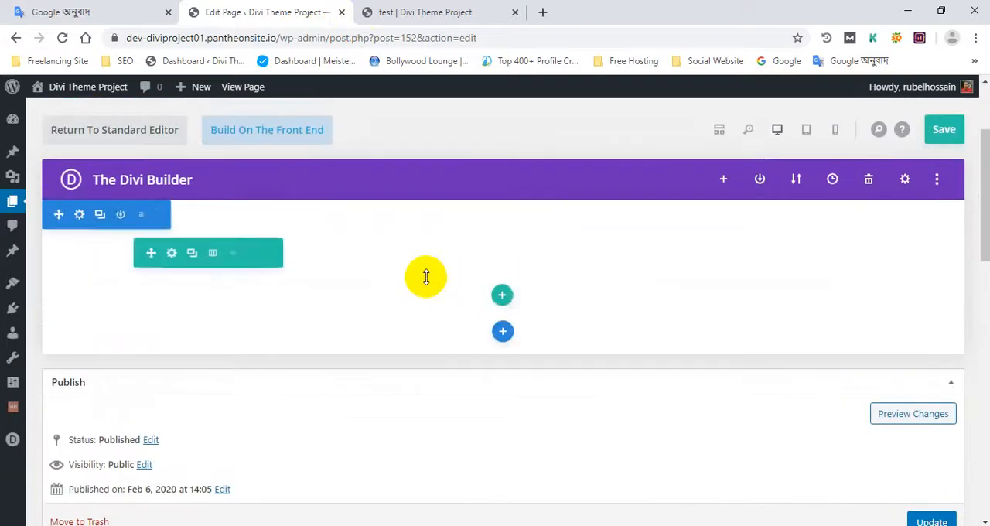
pyautogui.click(806, 133)
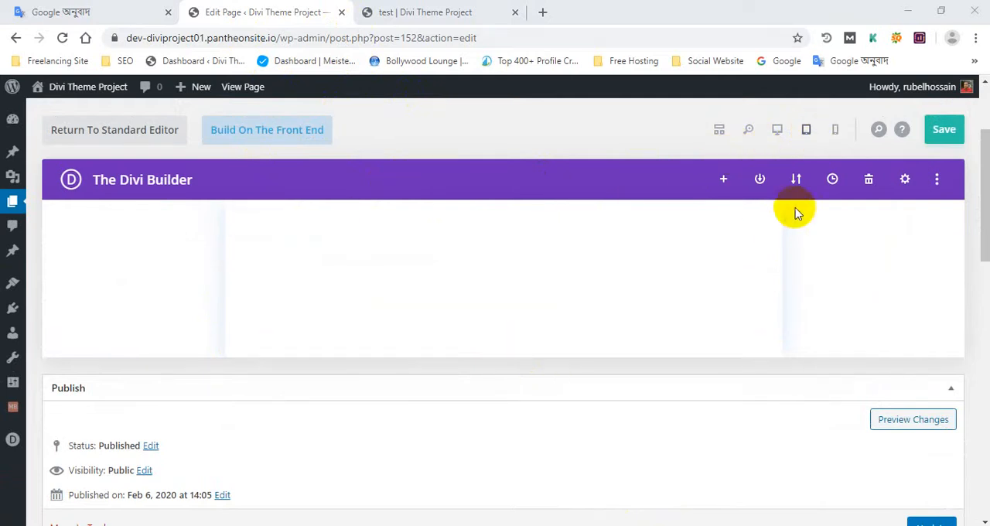
# - Preview the builder layout in phone and desktop views, and look at the live test page before returning to the editor
pyautogui.click(834, 130)
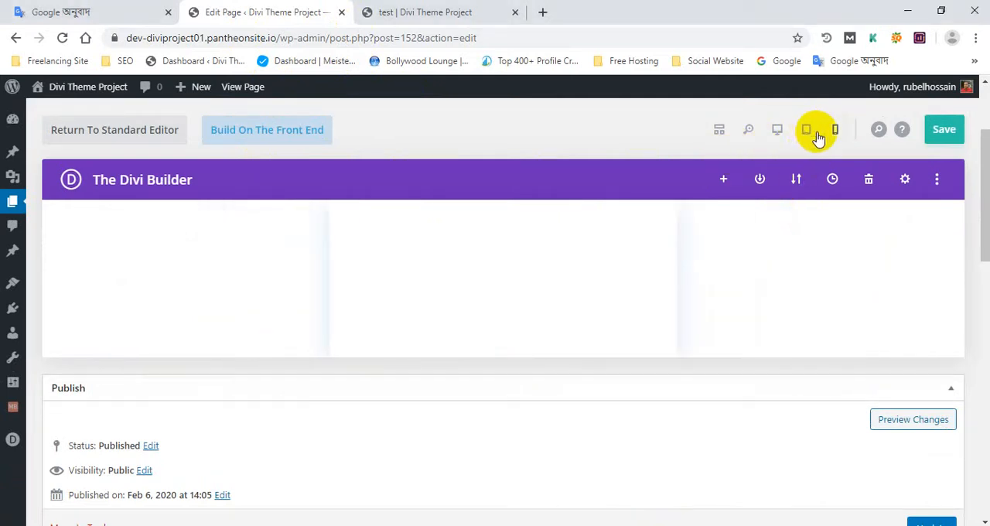
pyautogui.click(778, 131)
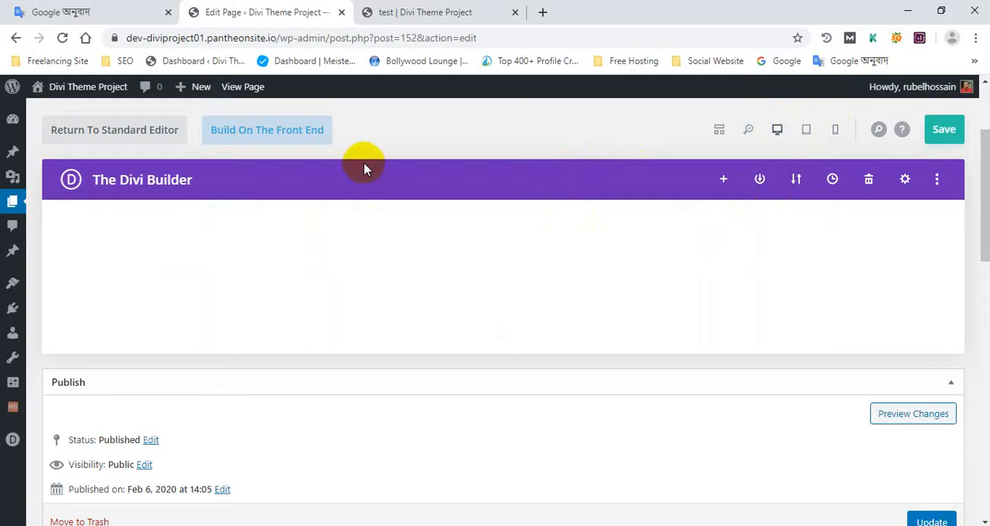
pyautogui.click(418, 10)
pyautogui.click(329, 11)
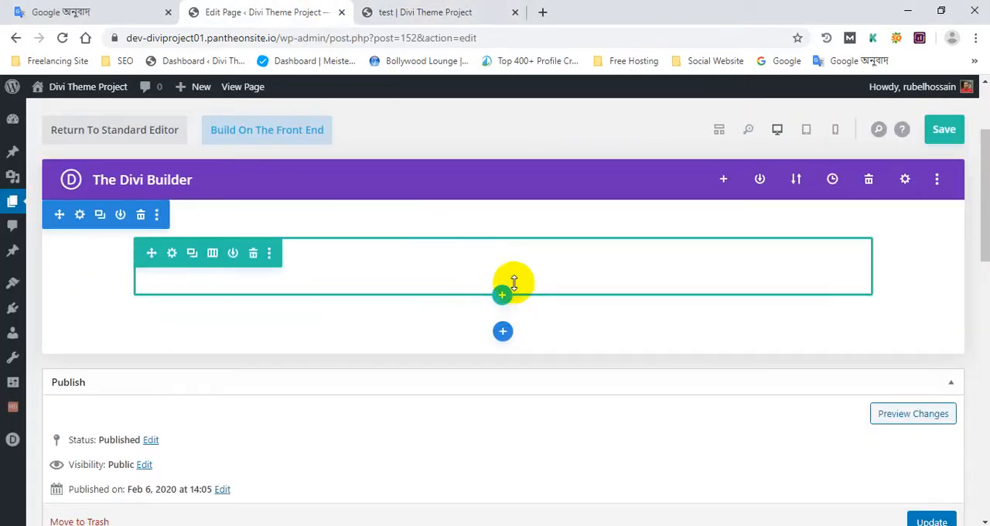
# - Add an Accordion module to the empty row and delete its second default item
pyautogui.click(538, 293)
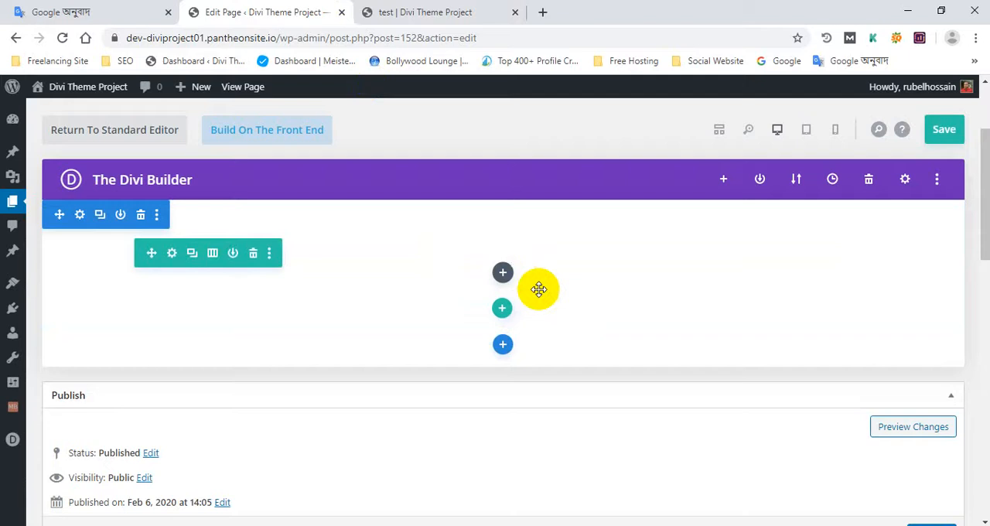
pyautogui.click(503, 274)
pyautogui.click(434, 381)
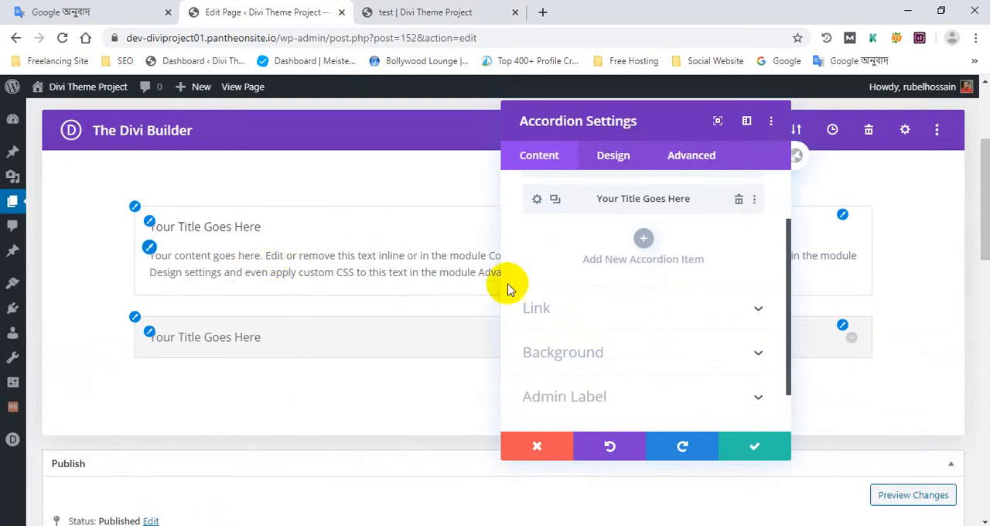
pyautogui.click(648, 246)
pyautogui.scroll(1, 619, 256)
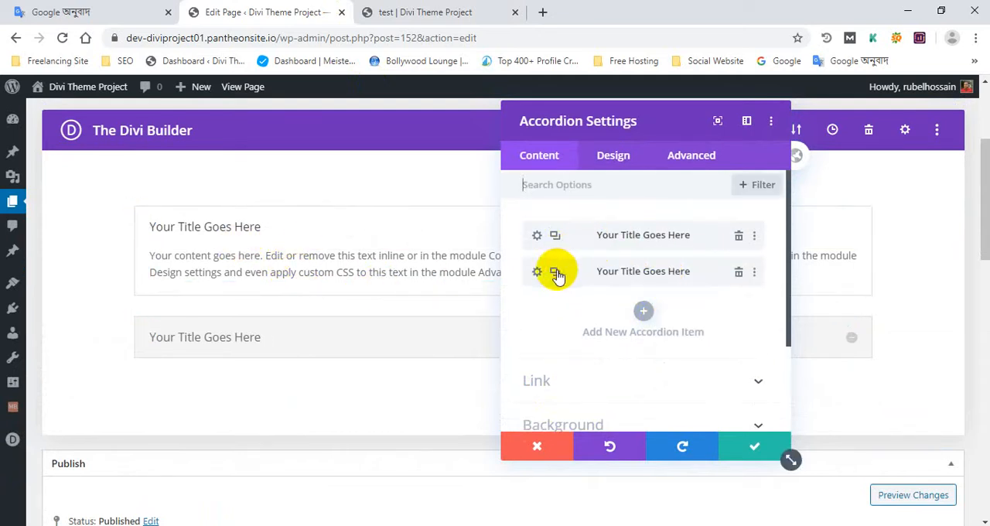
pyautogui.click(739, 272)
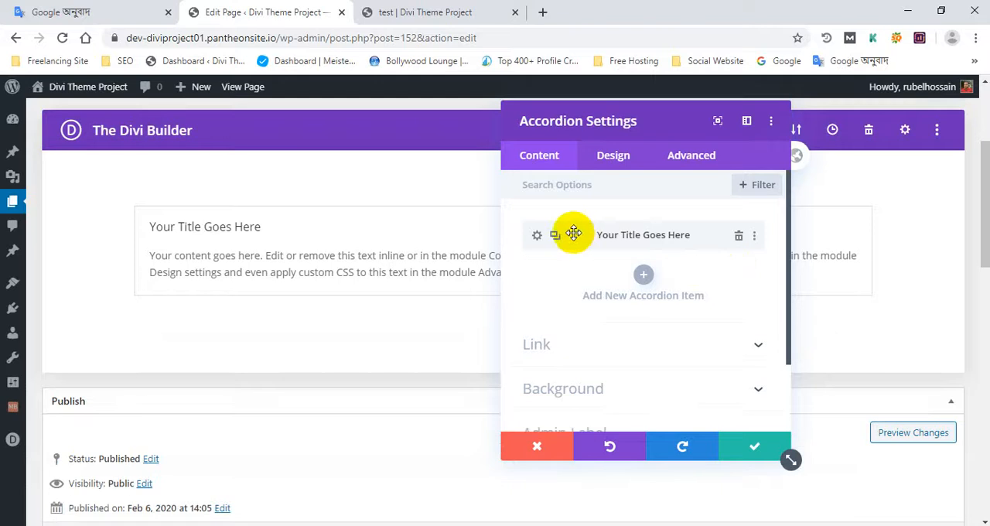
# - Set the remaining accordion item's title to "What is you name?", leave its body text as it is, and save the item
pyautogui.click(536, 238)
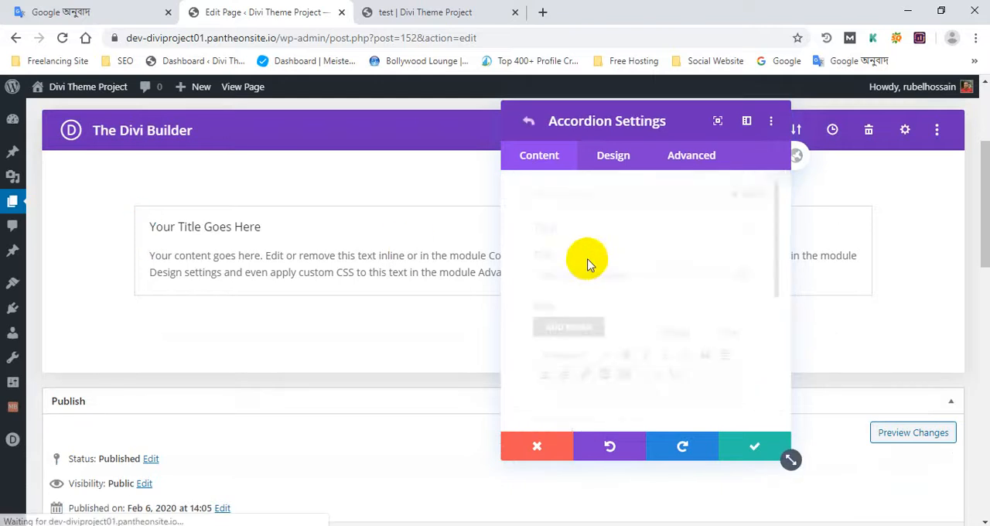
pyautogui.moveTo(618, 273); pyautogui.dragTo(534, 280)
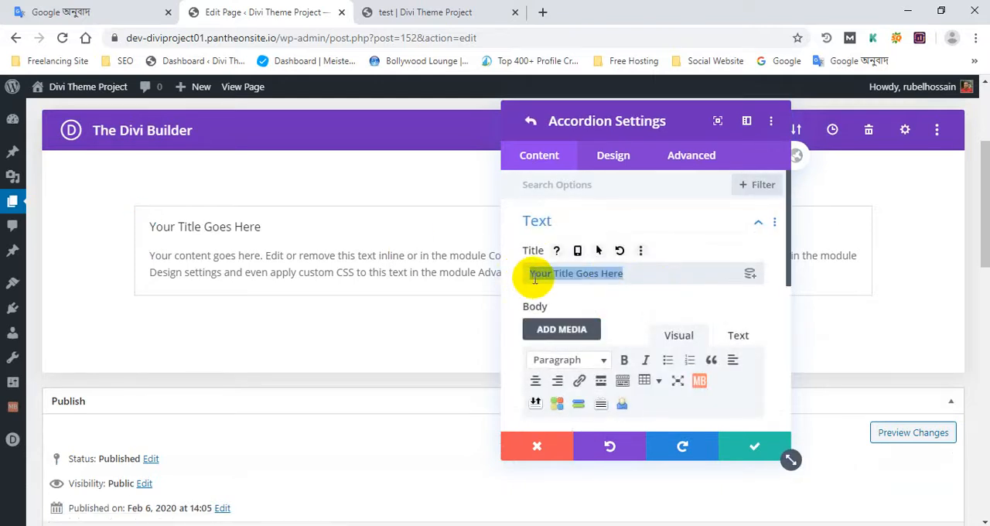
pyautogui.write('Wh')
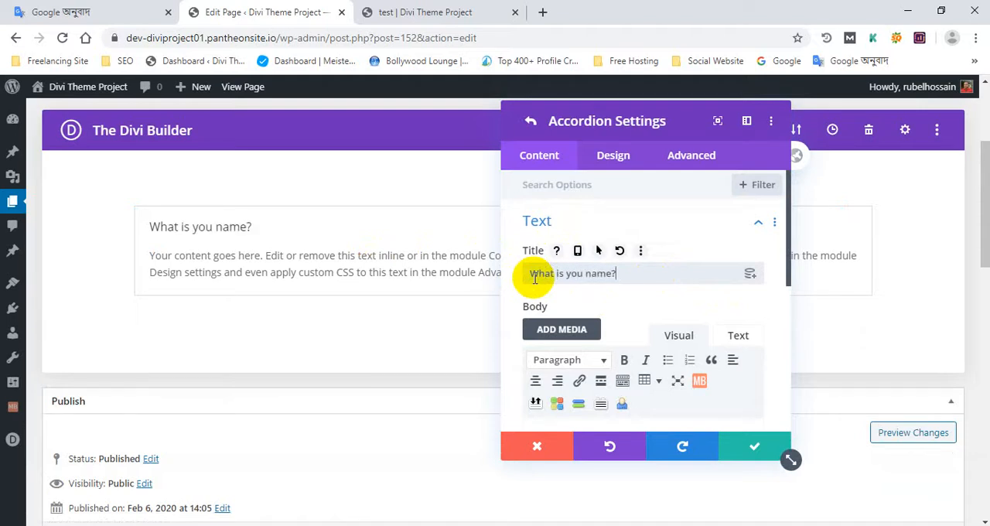
pyautogui.scroll(-3, 534, 278)
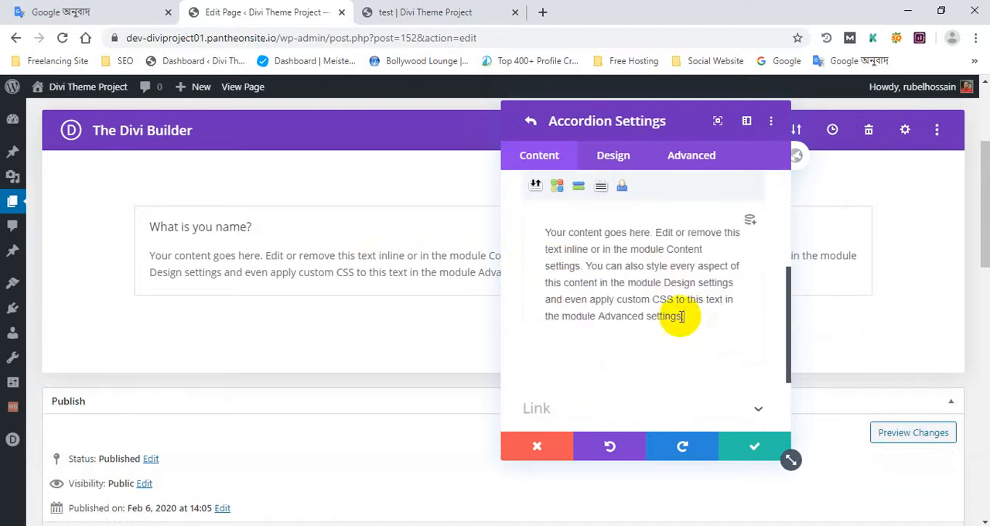
pyautogui.moveTo(681, 316); pyautogui.dragTo(531, 233)
pyautogui.scroll(3, 680, 290)
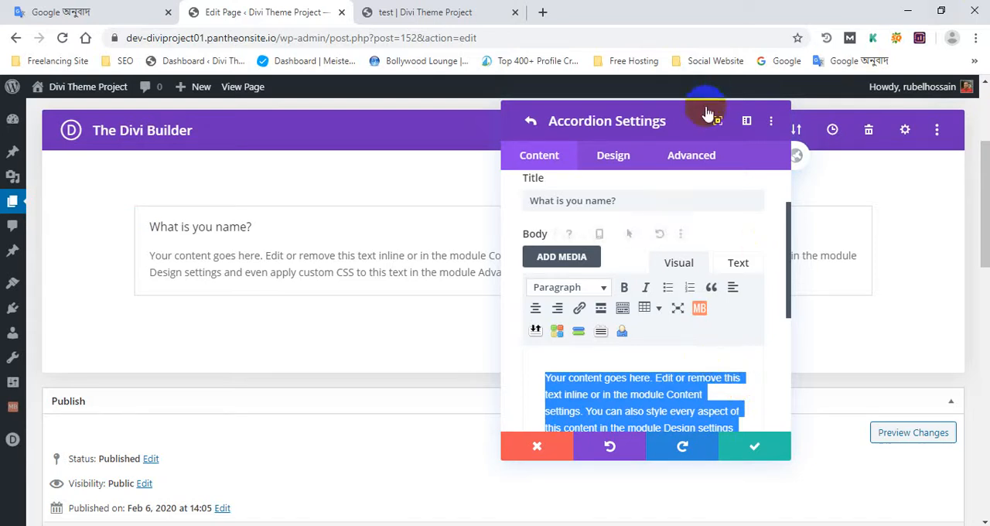
pyautogui.moveTo(618, 201); pyautogui.dragTo(544, 203)
pyautogui.click(656, 380)
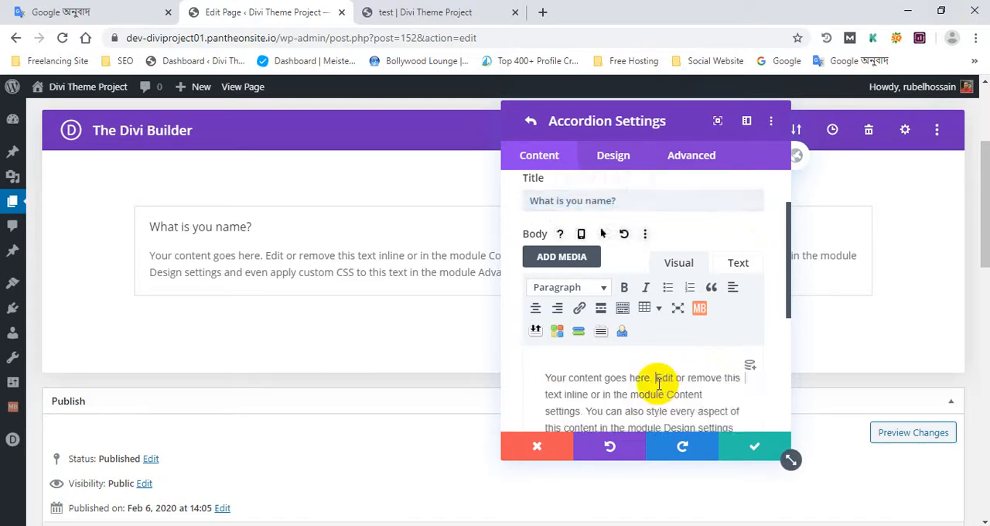
pyautogui.scroll(-3, 657, 380)
pyautogui.scroll(3, 614, 330)
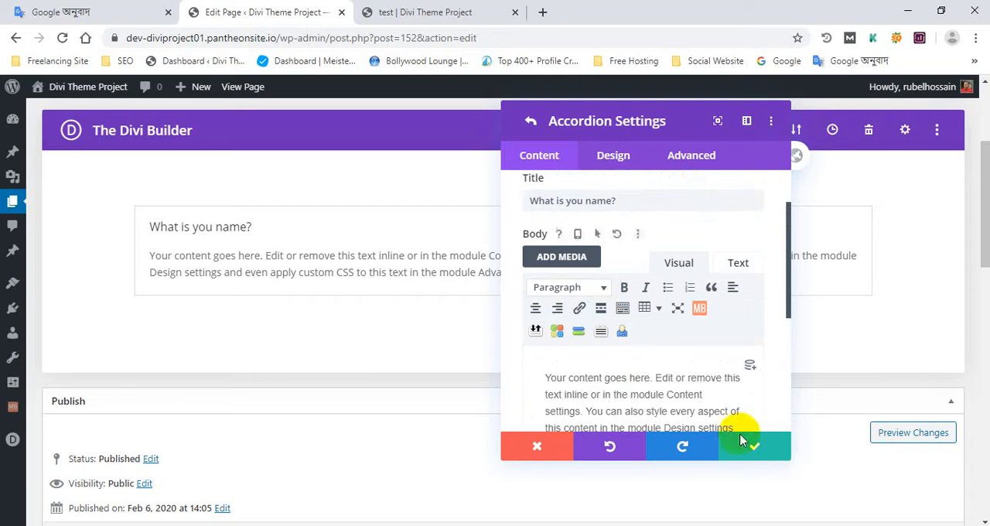
pyautogui.click(754, 453)
pyautogui.scroll(2, 564, 248)
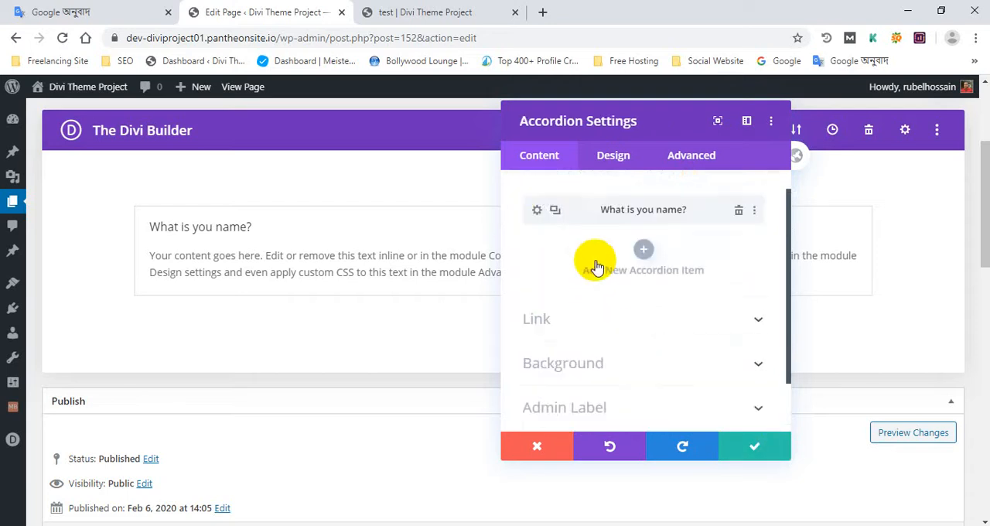
# - Duplicate the "What is you name?" accordion item, title the copy "Website Design" and save it
pyautogui.click(554, 229)
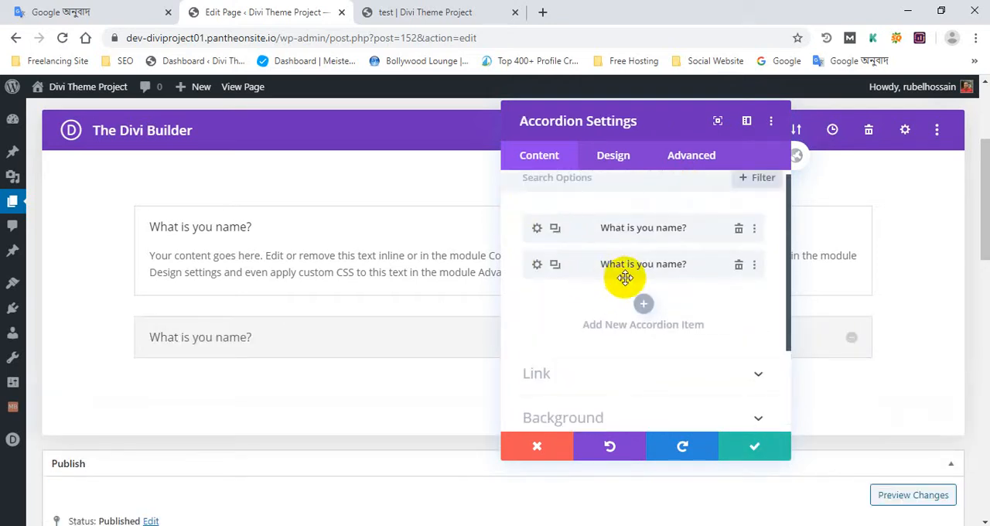
pyautogui.click(537, 265)
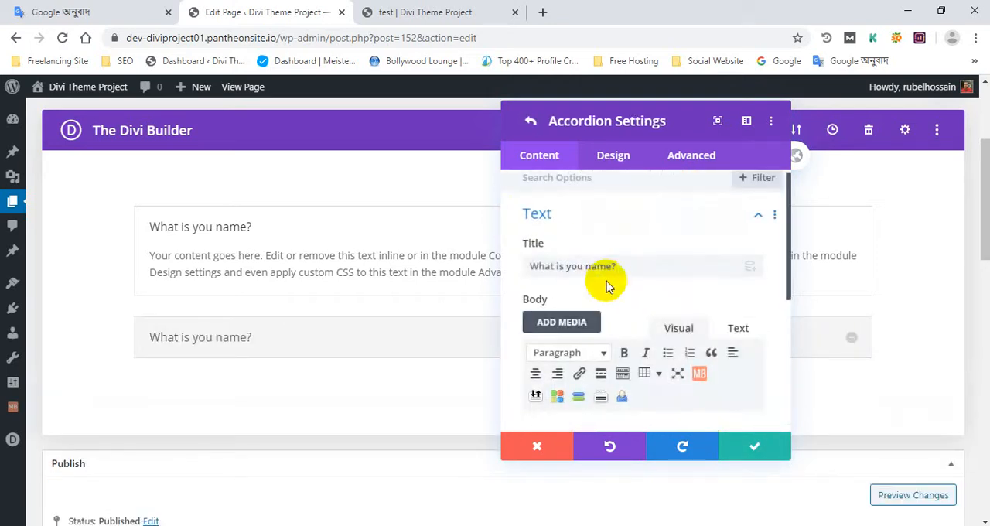
pyautogui.moveTo(617, 266); pyautogui.dragTo(519, 265)
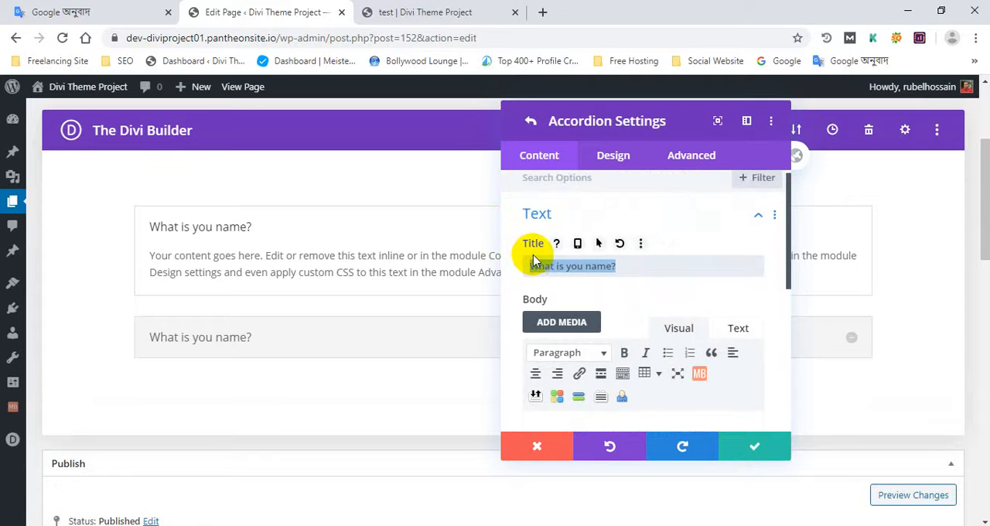
pyautogui.write('Web')
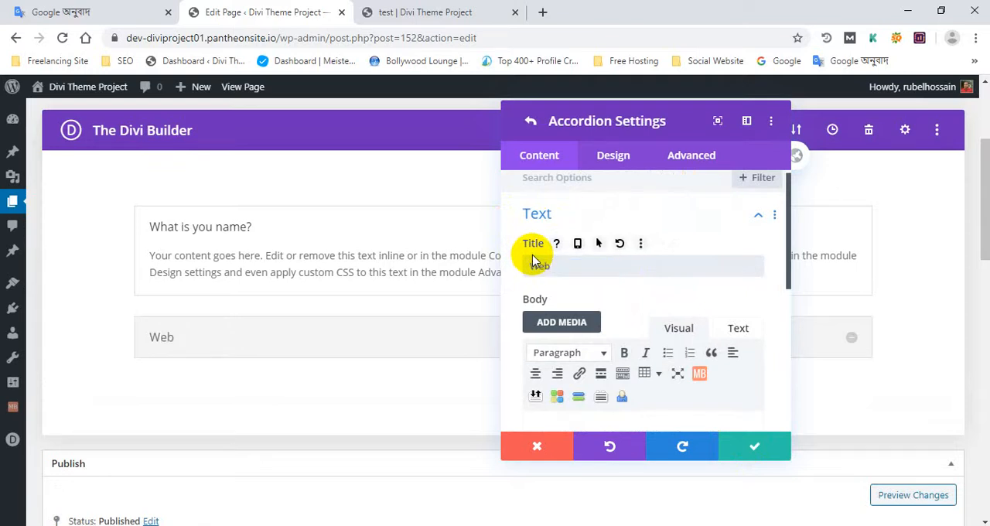
pyautogui.write('site Design')
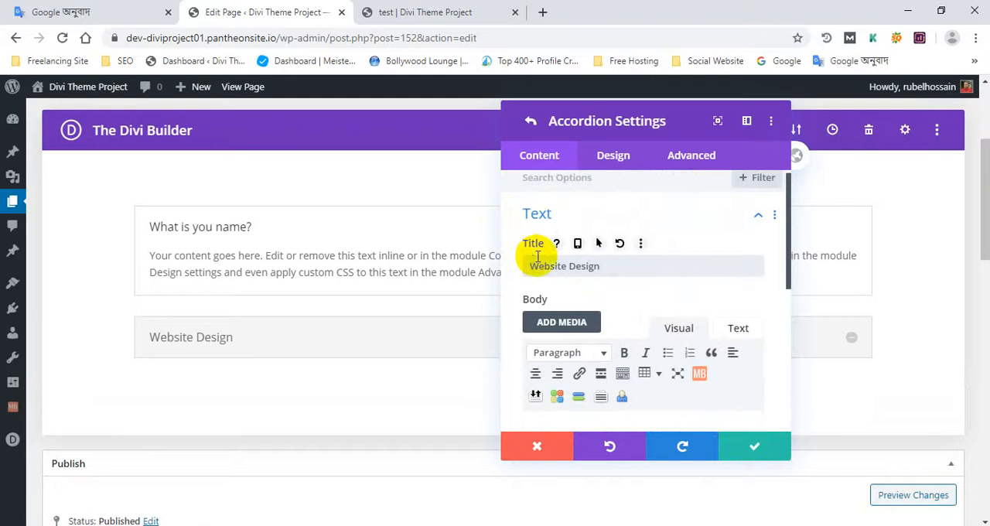
pyautogui.scroll(-3, 538, 255)
pyautogui.scroll(2, 625, 327)
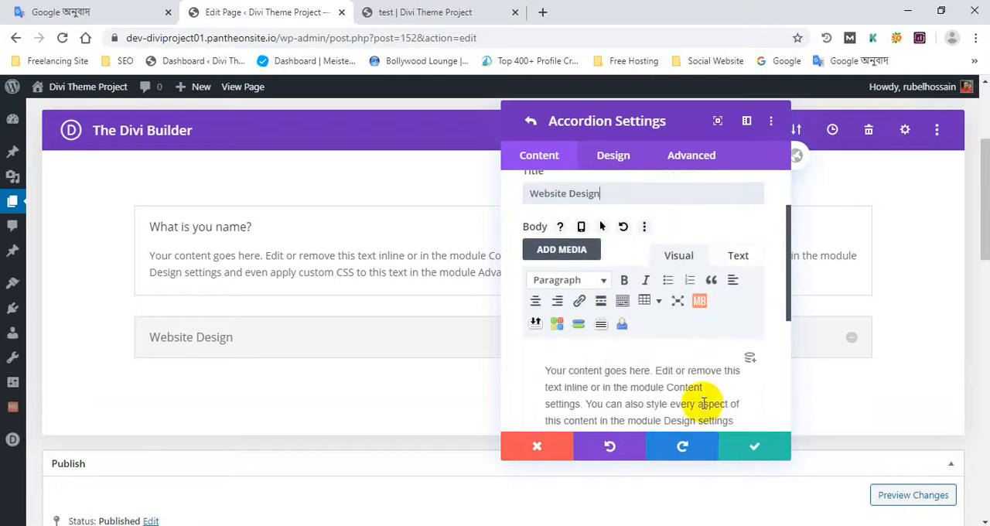
pyautogui.click(755, 452)
pyautogui.scroll(2, 569, 285)
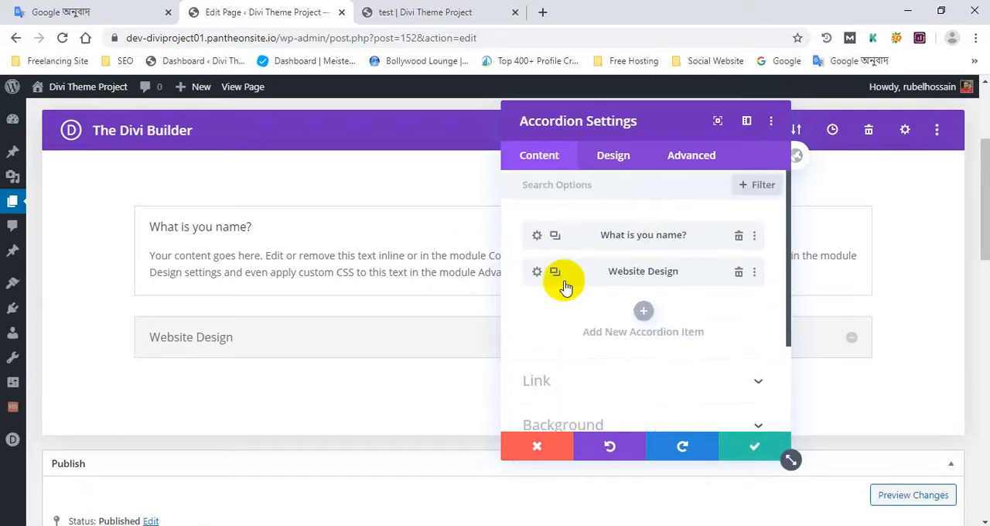
# - Duplicate the "Website Design" item, title the copy "What is WordPress?", and save both the item and the Accordion module
pyautogui.click(556, 272)
pyautogui.scroll(-2, 569, 280)
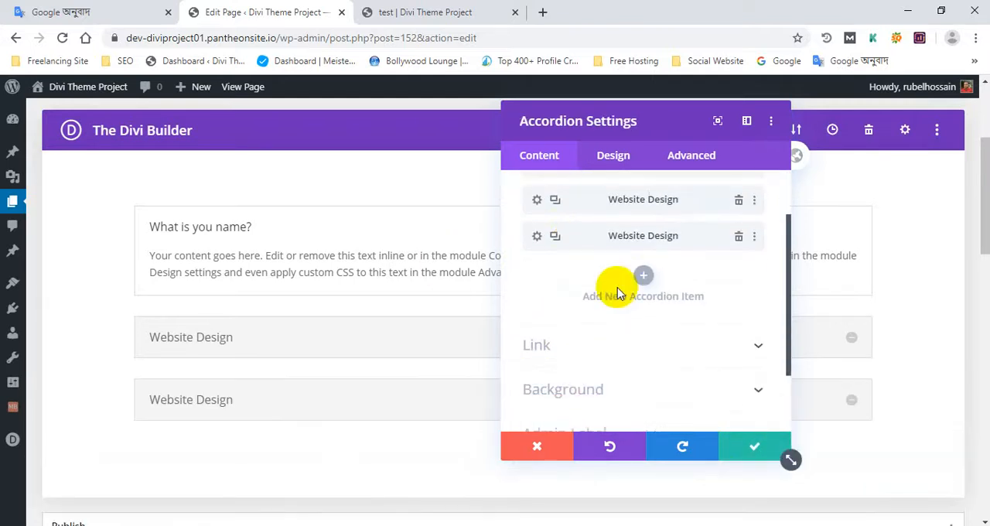
pyautogui.click(538, 238)
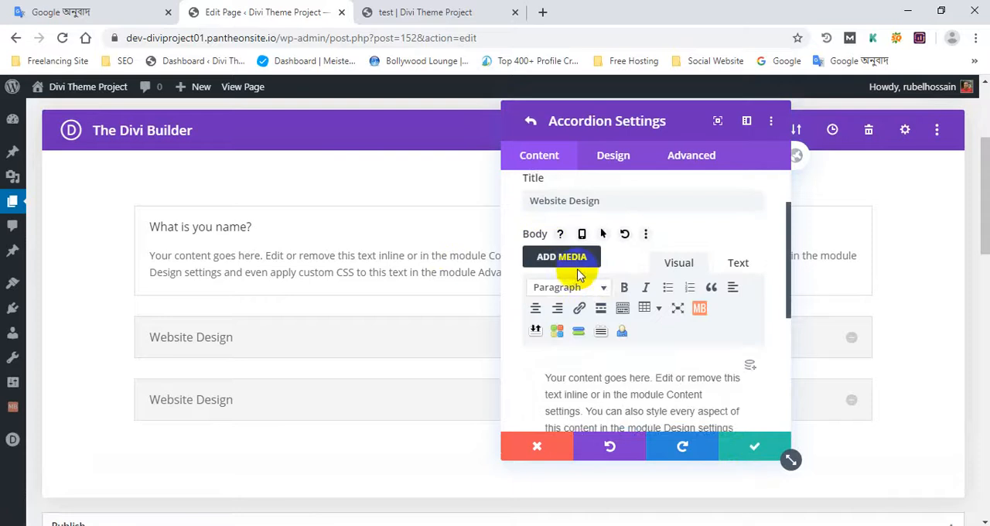
pyautogui.scroll(2, 603, 281)
pyautogui.moveTo(606, 281); pyautogui.dragTo(530, 261)
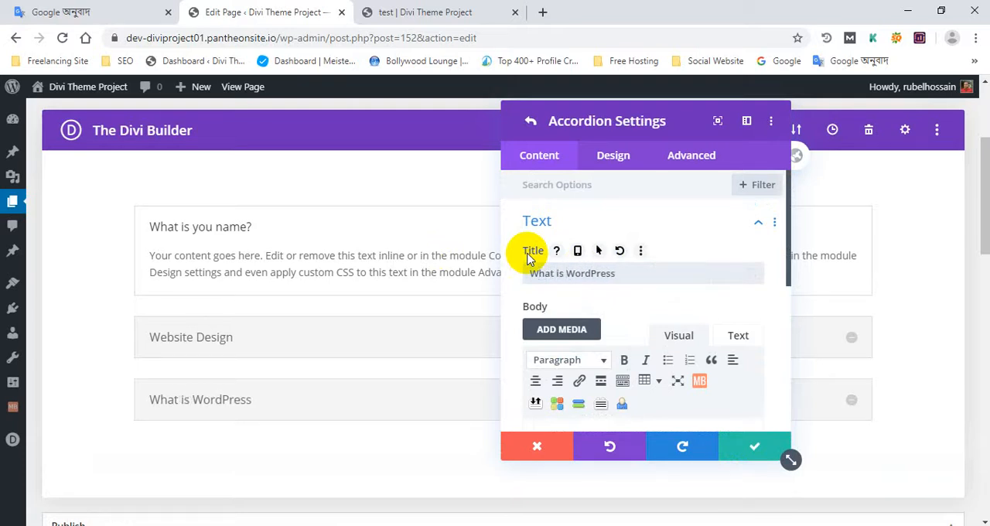
pyautogui.click(689, 272)
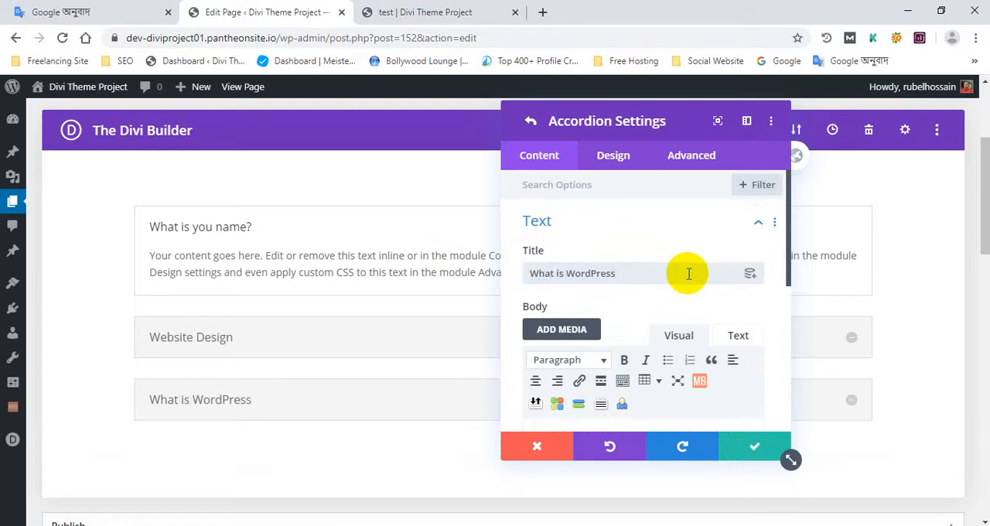
pyautogui.scroll(-3, 681, 265)
pyautogui.scroll(3, 674, 265)
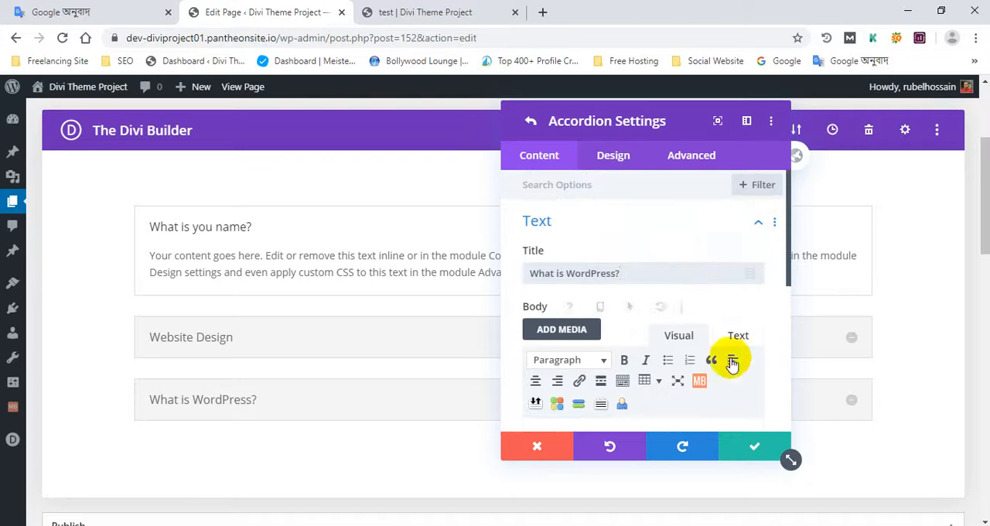
pyautogui.click(757, 446)
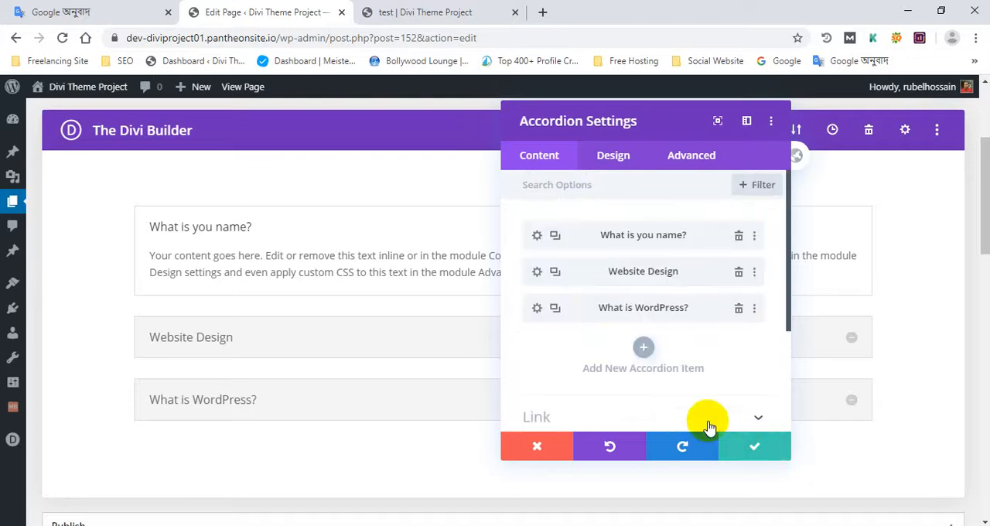
pyautogui.click(749, 455)
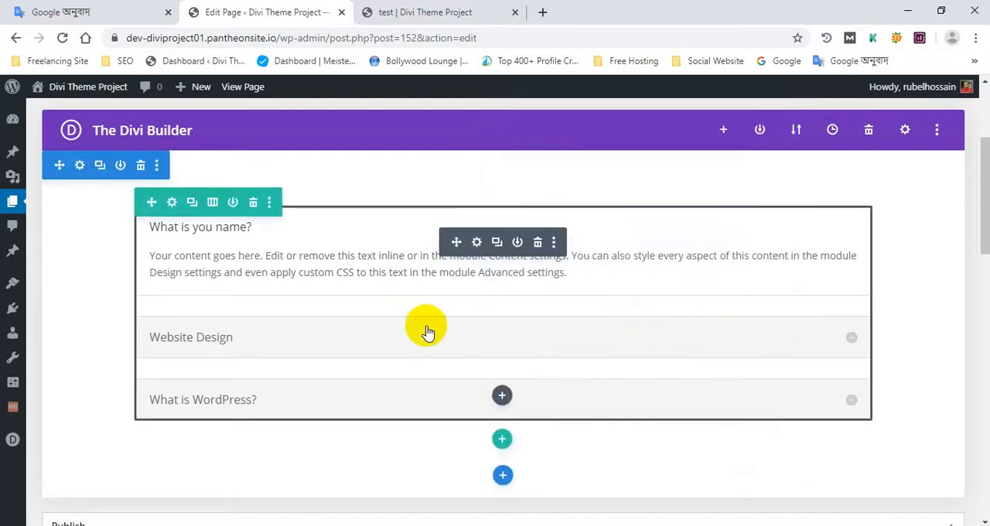
# - Look over the Accordion module and its items in the page layout of the builder
pyautogui.scroll(-1, 435, 324)
pyautogui.scroll(1, 381, 275)
pyautogui.scroll(1, 382, 275)
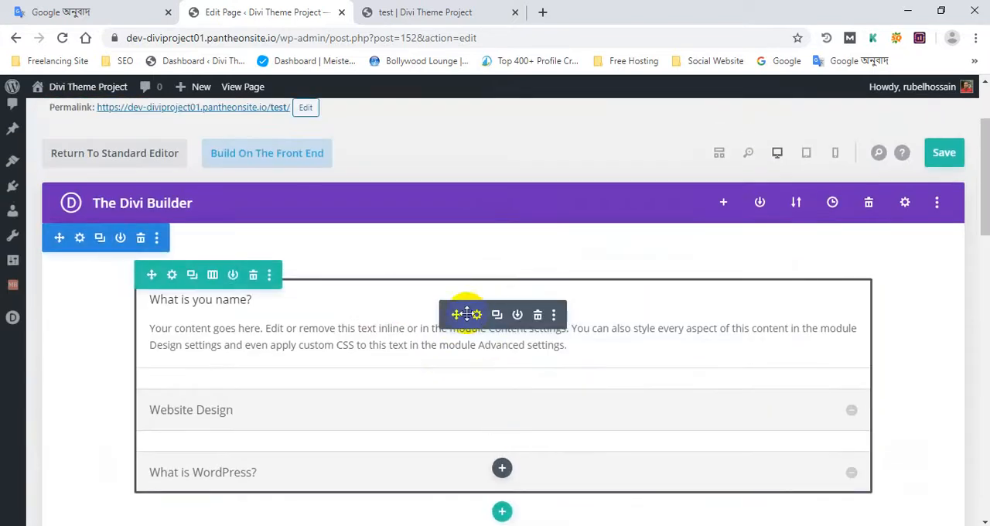
pyautogui.scroll(-3, 232, 276)
pyautogui.scroll(4, 320, 276)
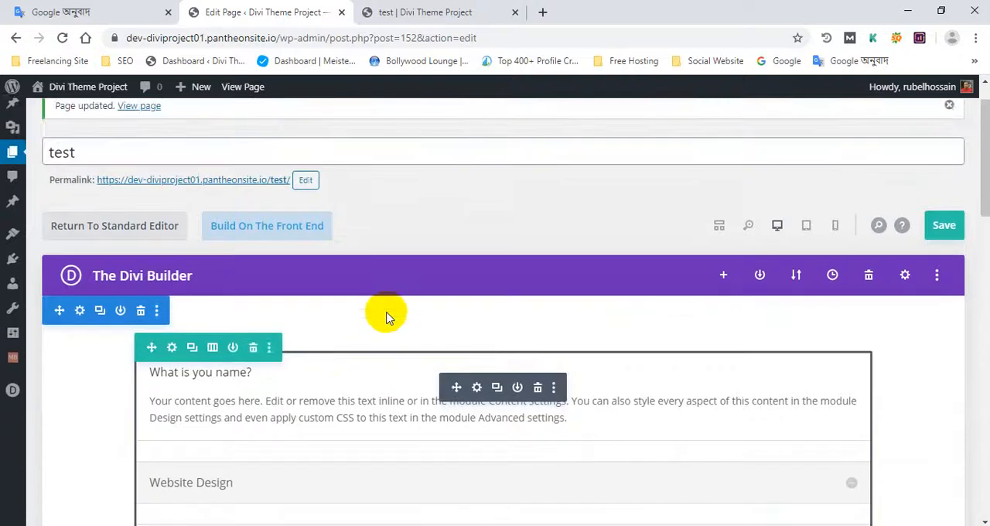
pyautogui.scroll(-3, 370, 308)
pyautogui.scroll(2, 370, 302)
pyautogui.scroll(-2, 371, 296)
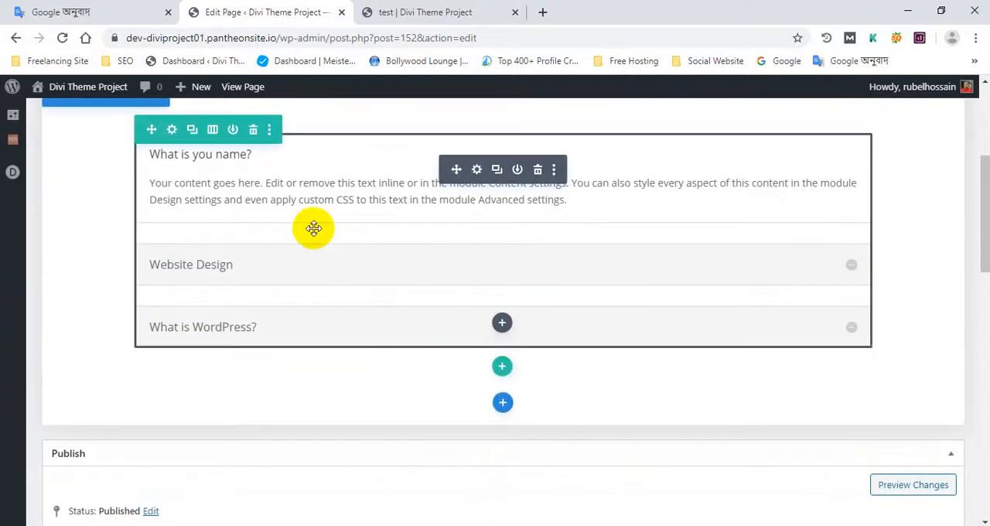
# - In the Accordion module's design settings, enable a custom icon font size and set it to 20px
pyautogui.click(477, 170)
pyautogui.click(616, 155)
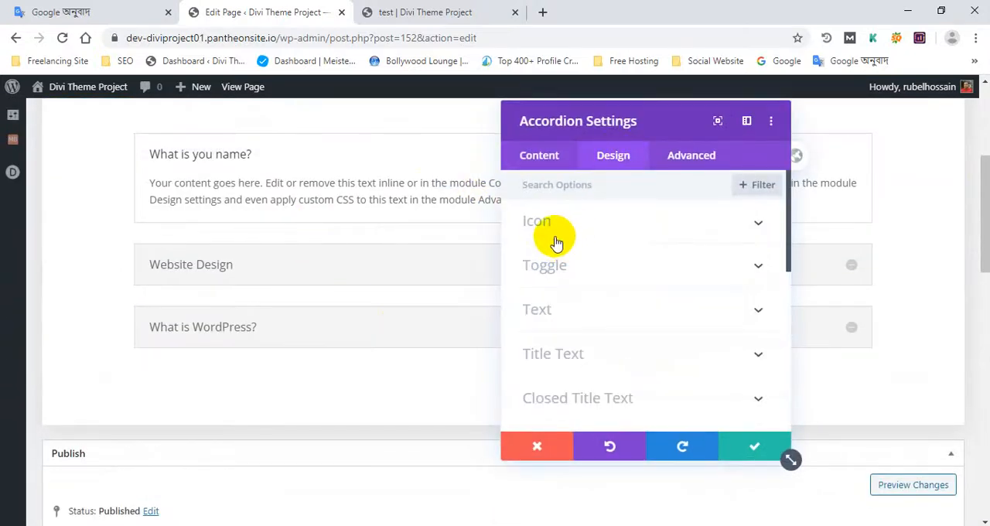
pyautogui.click(539, 158)
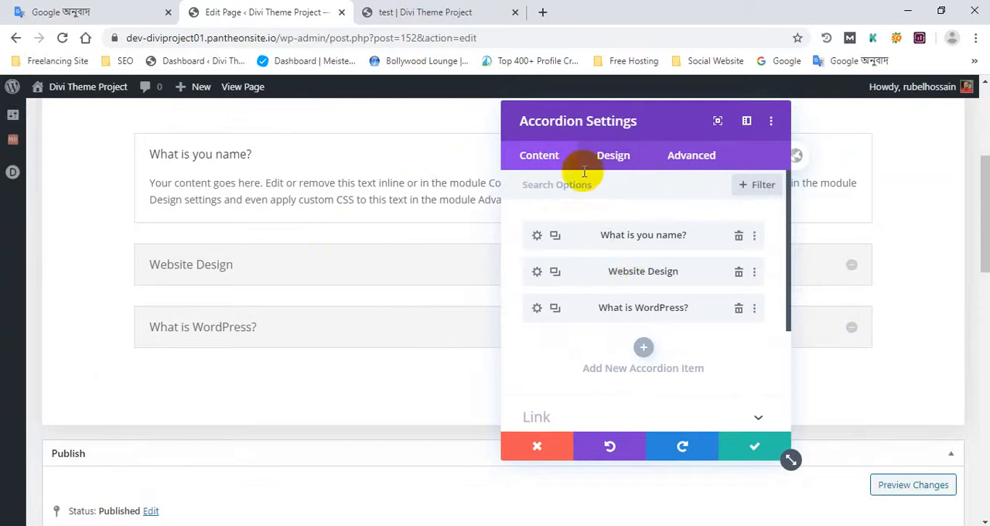
pyautogui.click(614, 159)
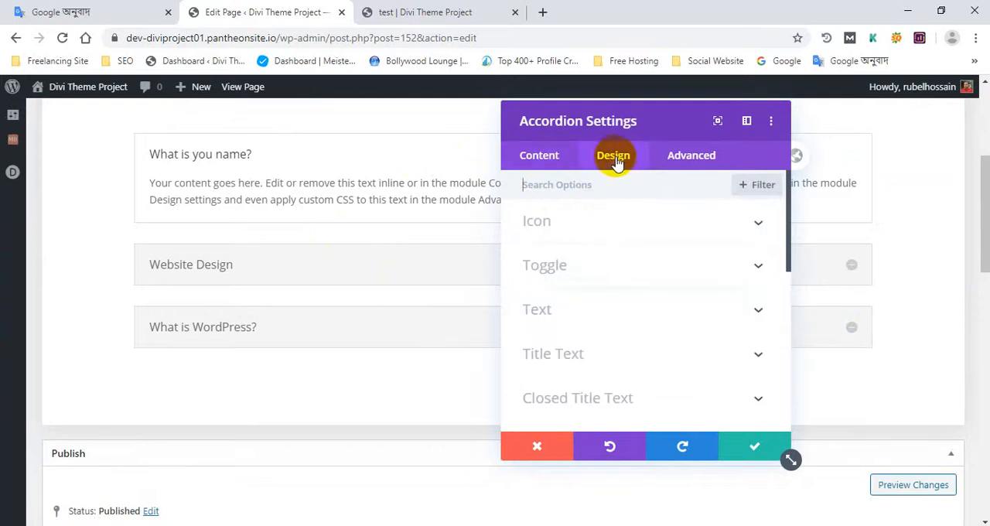
pyautogui.click(570, 224)
pyautogui.moveTo(632, 118); pyautogui.dragTo(534, 94)
pyautogui.click(454, 283)
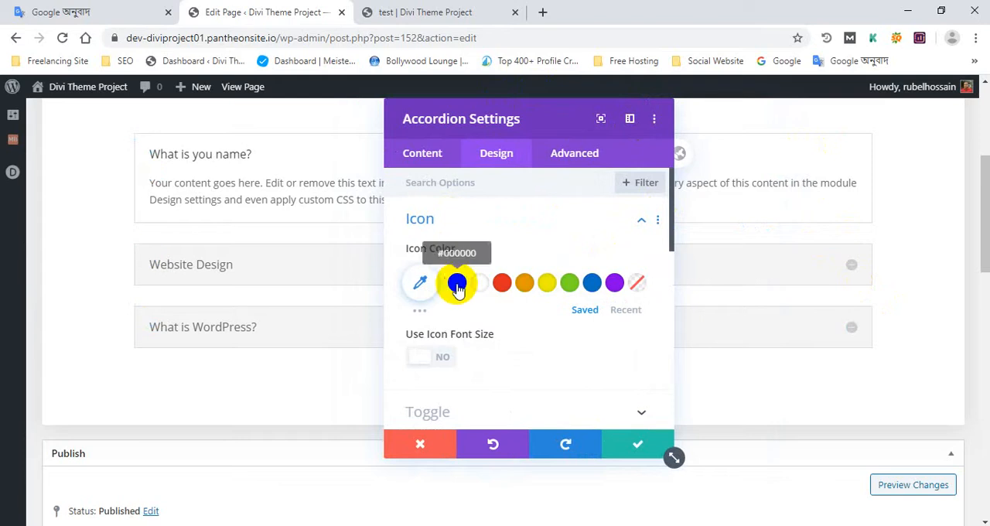
pyautogui.scroll(-3, 447, 287)
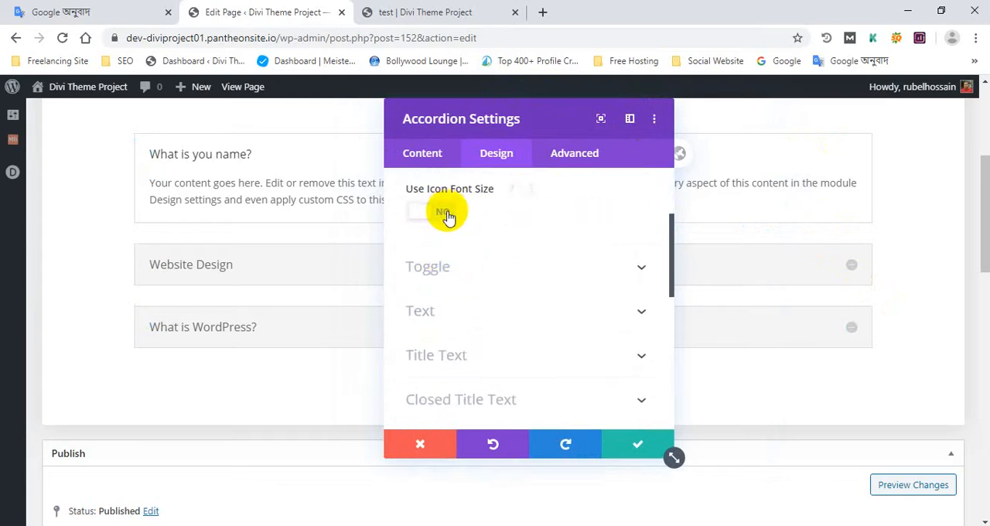
pyautogui.click(445, 212)
pyautogui.moveTo(427, 267); pyautogui.dragTo(437, 270)
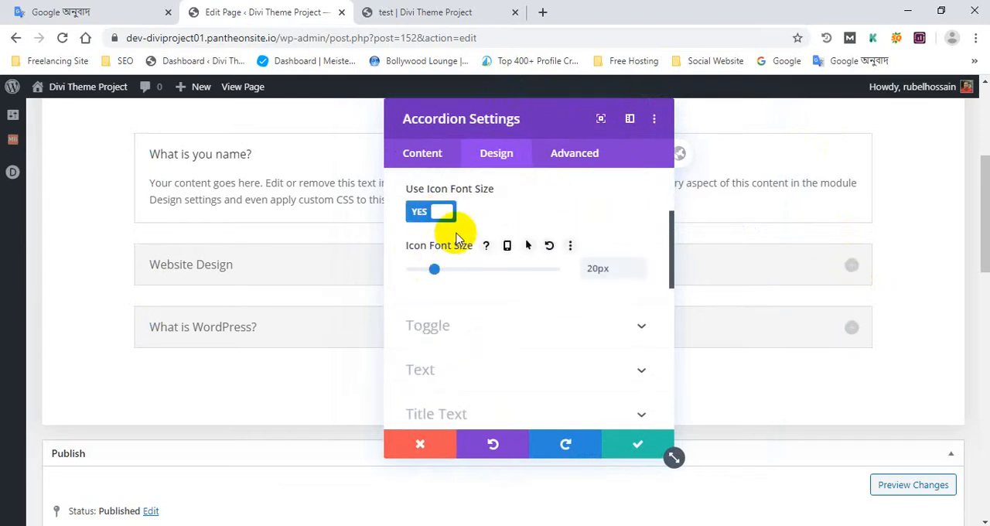
# - Set the accordion's icon color to the saved red
pyautogui.scroll(1, 425, 263)
pyautogui.scroll(-4, 461, 282)
pyautogui.scroll(5, 461, 280)
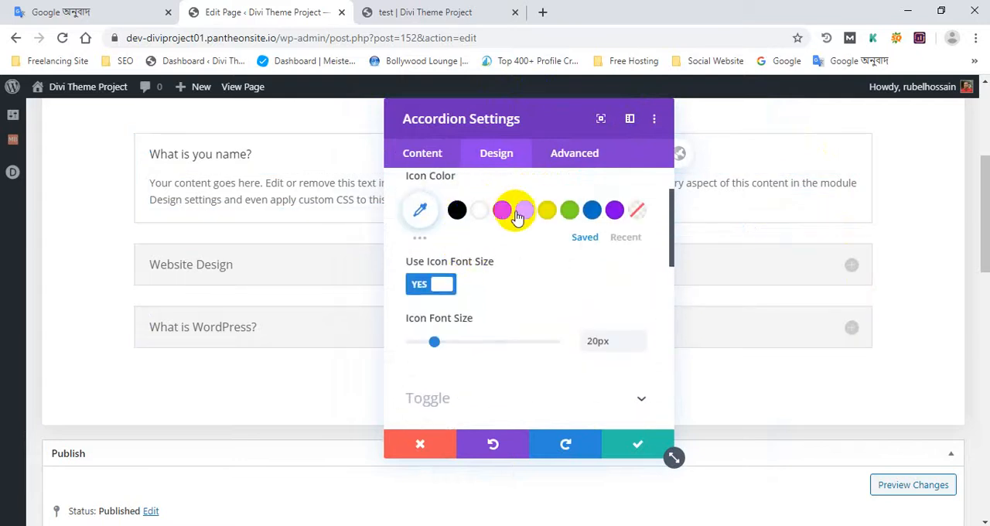
pyautogui.click(518, 217)
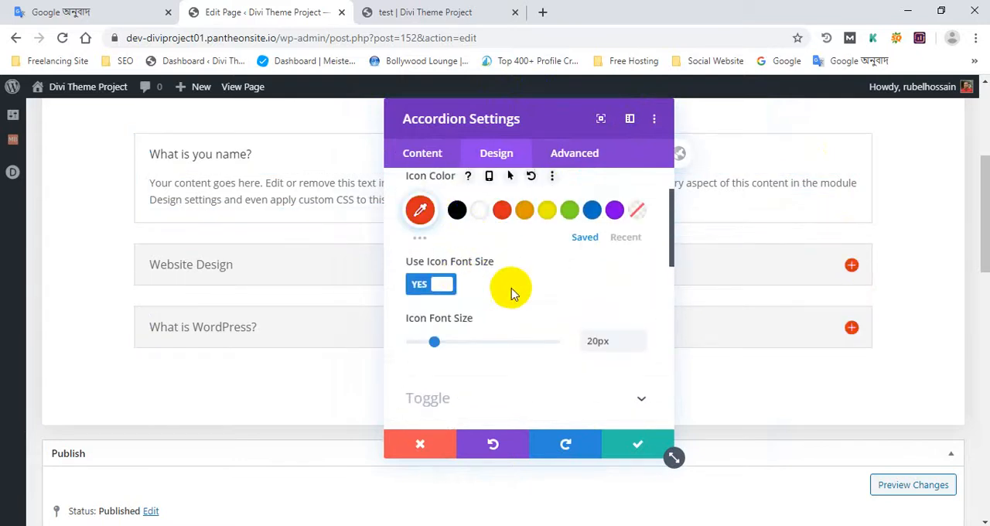
# - Try red and black (#000000) as the accordion's open toggle background color, then invalidate the color code and leave the toggle settings
pyautogui.scroll(-3, 511, 291)
pyautogui.click(436, 258)
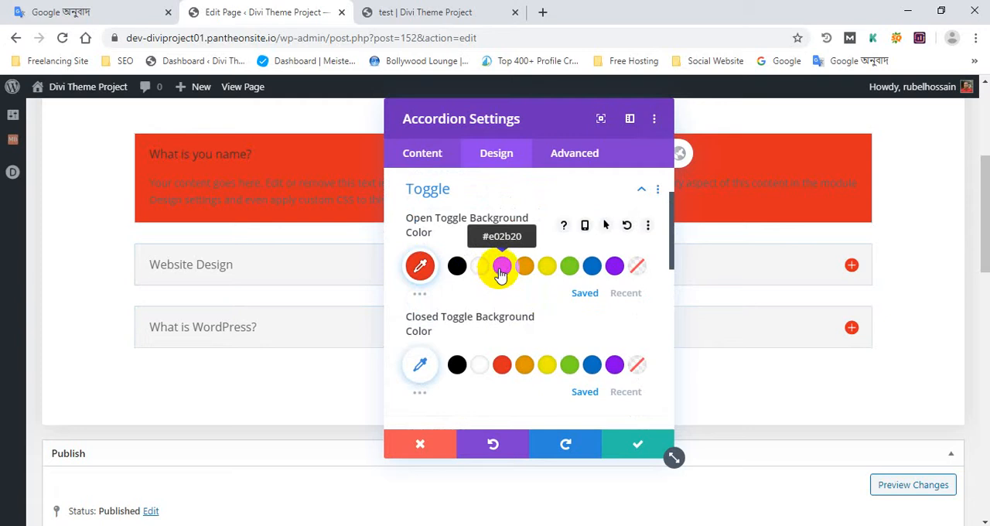
pyautogui.click(457, 265)
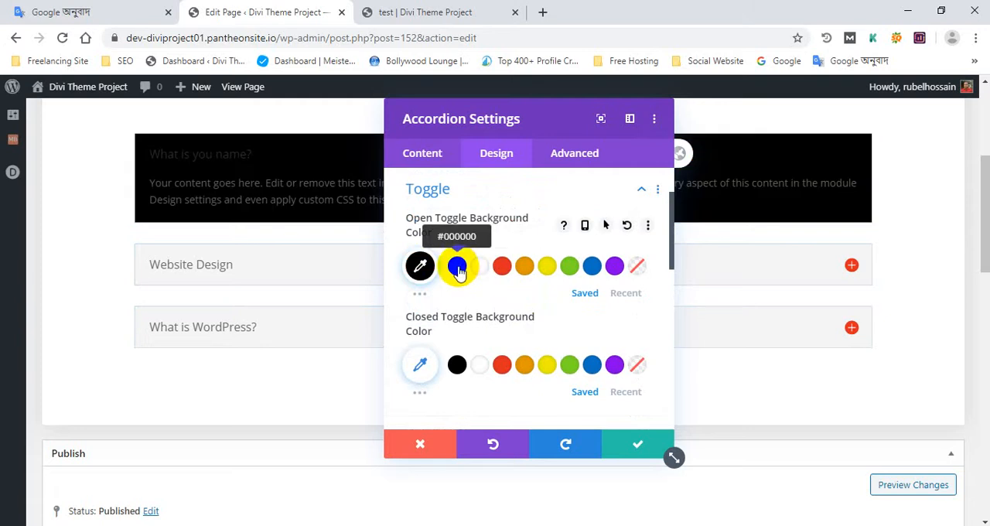
pyautogui.click(420, 265)
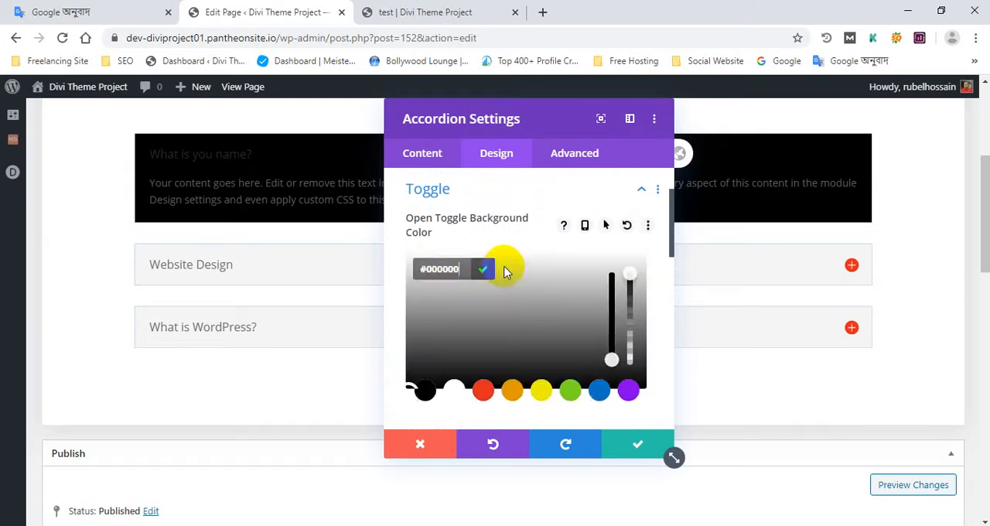
pyautogui.click(489, 270)
pyautogui.click(420, 266)
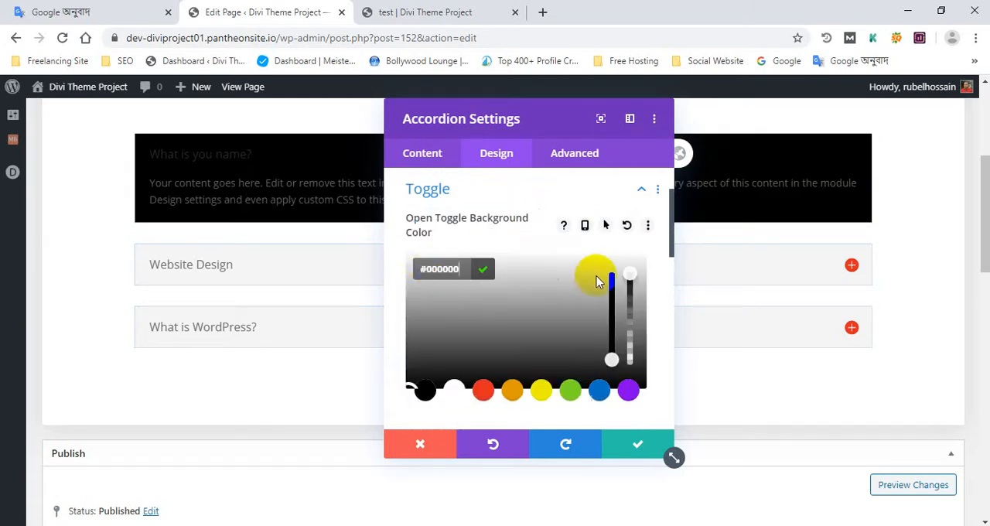
pyautogui.scroll(-1, 608, 321)
pyautogui.scroll(3, 501, 322)
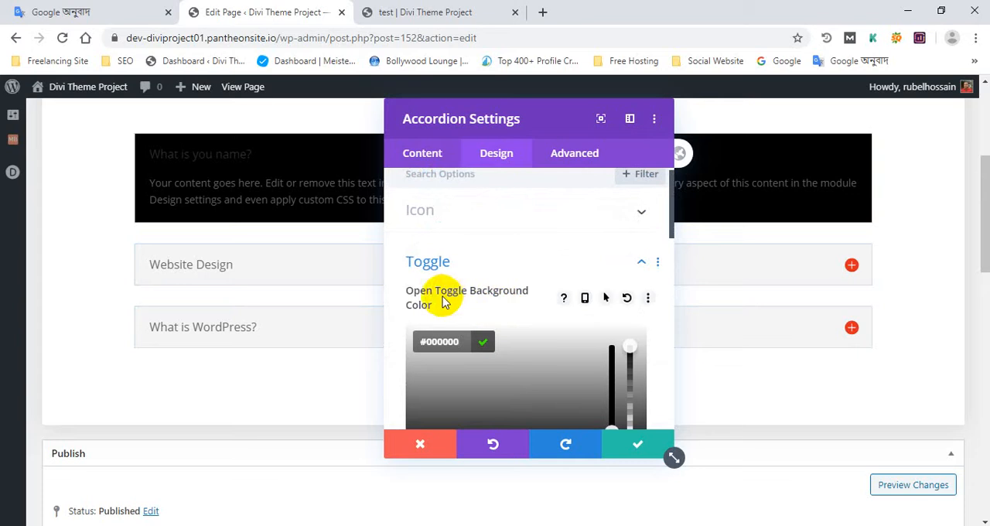
pyautogui.click(464, 342)
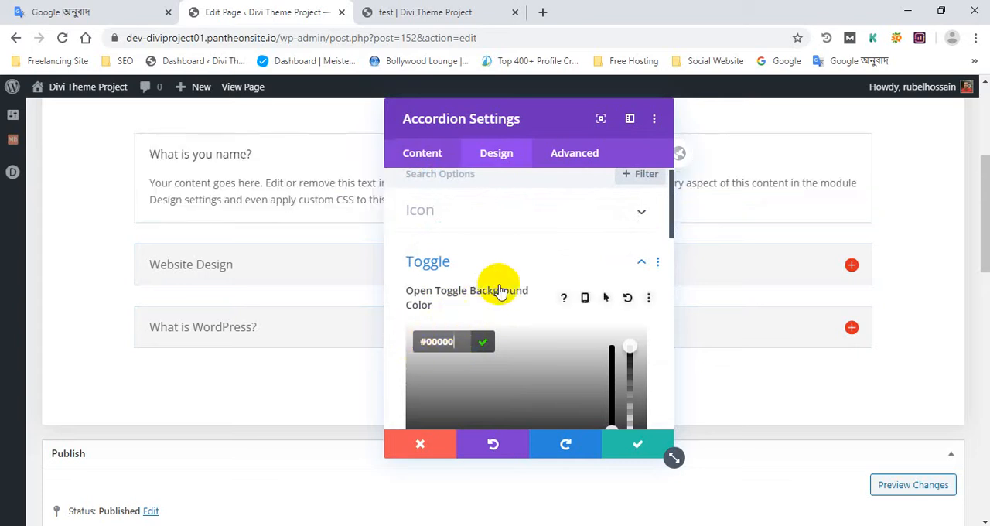
pyautogui.click(510, 261)
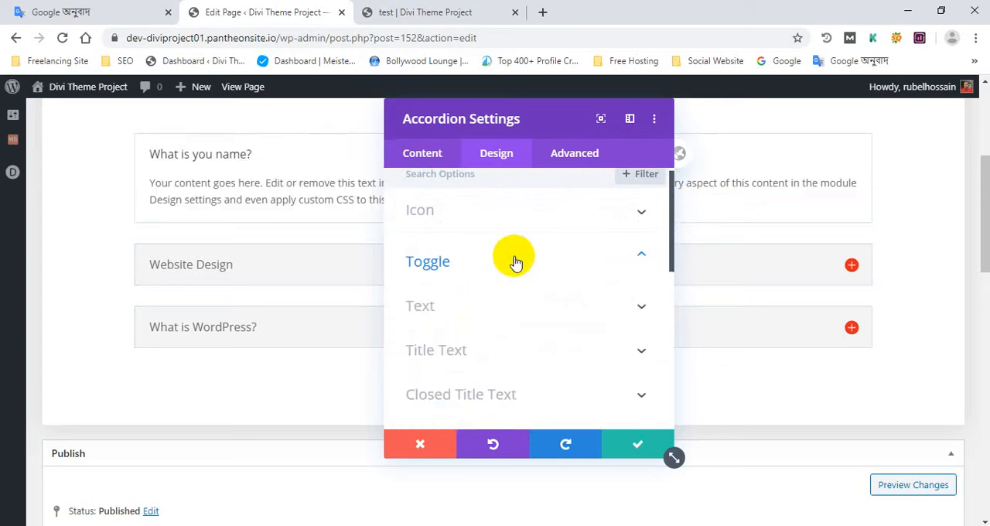
# - Apply the first text shadow preset to the accordion text and set its horizontal length to -0.03em
pyautogui.click(450, 304)
pyautogui.click(537, 320)
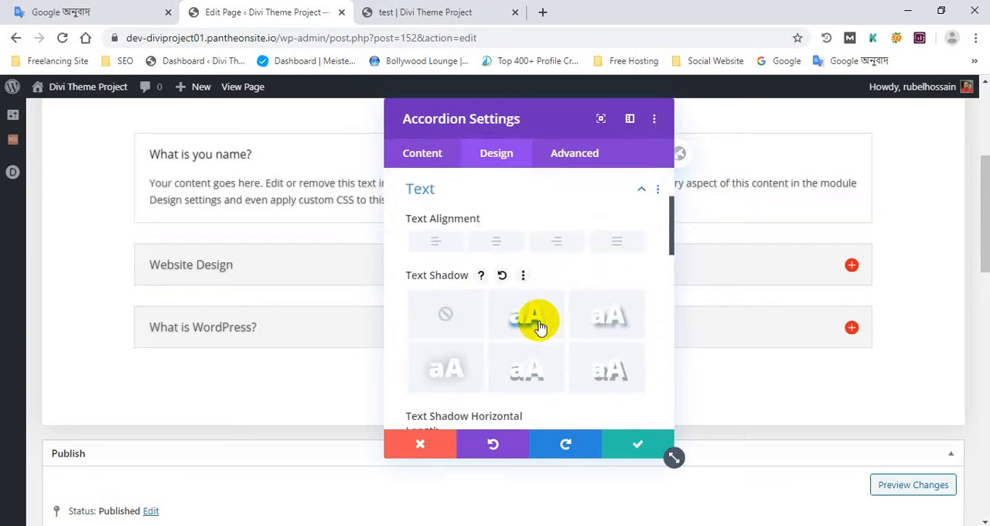
pyautogui.scroll(-3, 495, 333)
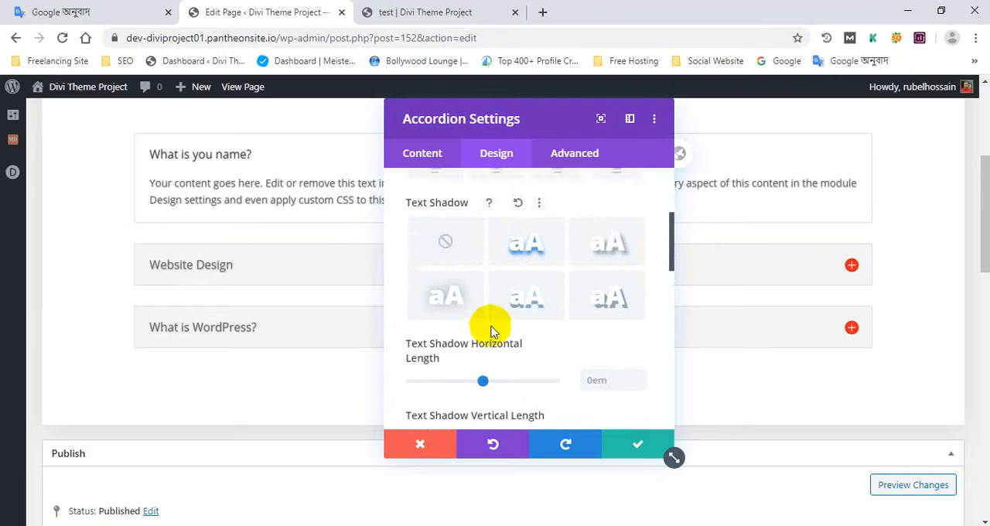
pyautogui.scroll(1, 499, 334)
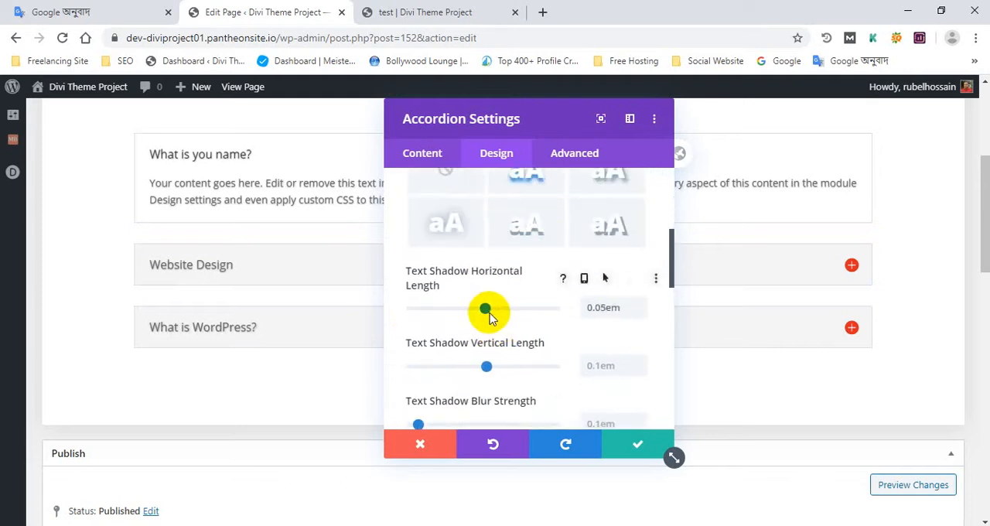
pyautogui.moveTo(488, 314); pyautogui.dragTo(482, 313)
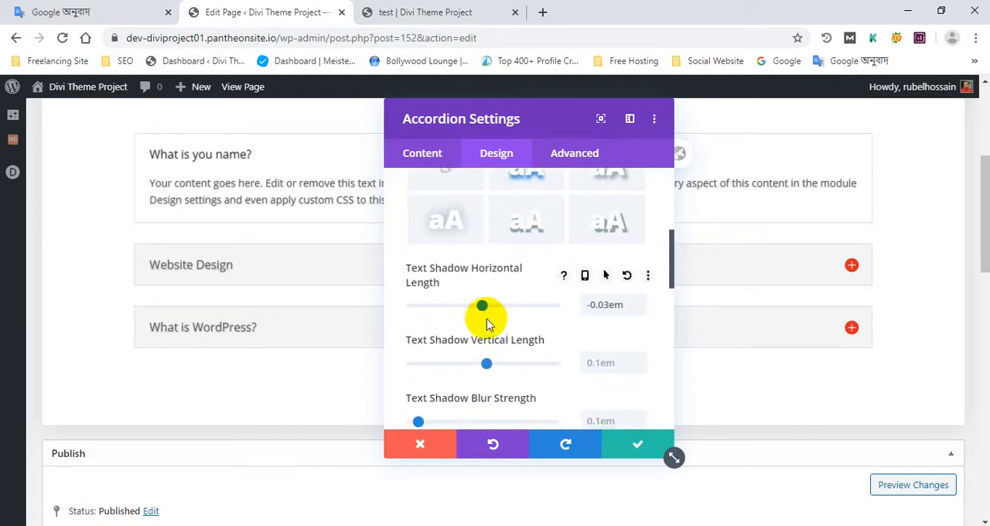
# - Try center alignment for the accordion's title text and save the module's settings
pyautogui.scroll(-2, 486, 318)
pyautogui.scroll(-2, 480, 334)
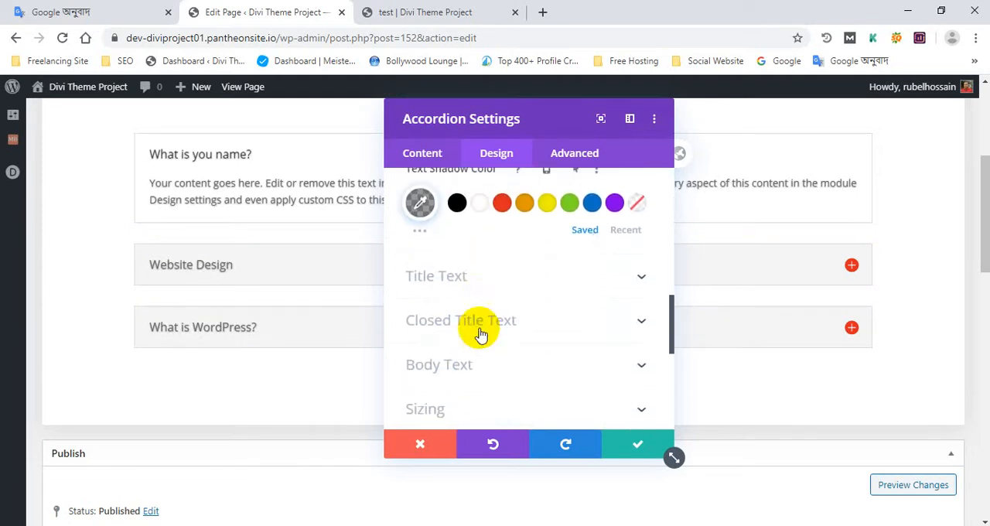
pyautogui.click(468, 276)
pyautogui.scroll(-3, 460, 331)
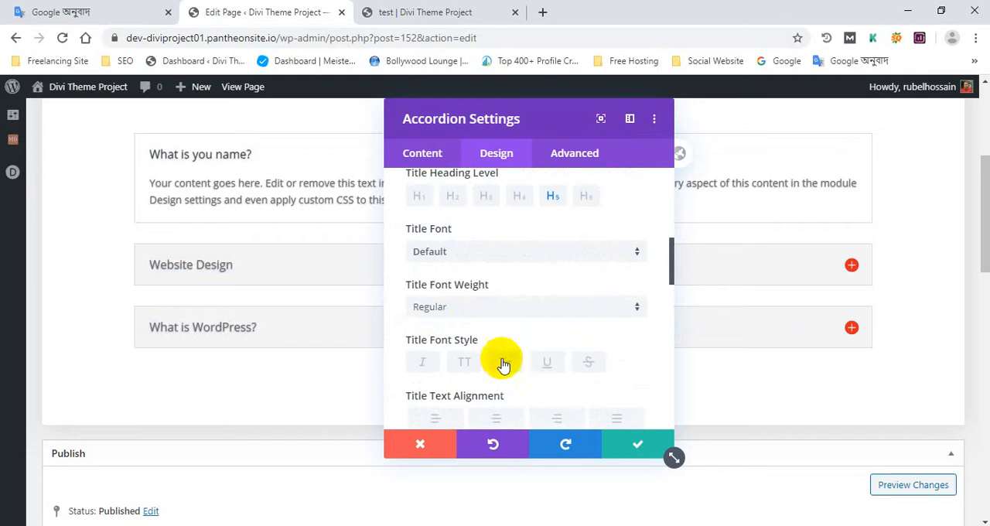
pyautogui.scroll(-2, 504, 354)
pyautogui.click(497, 274)
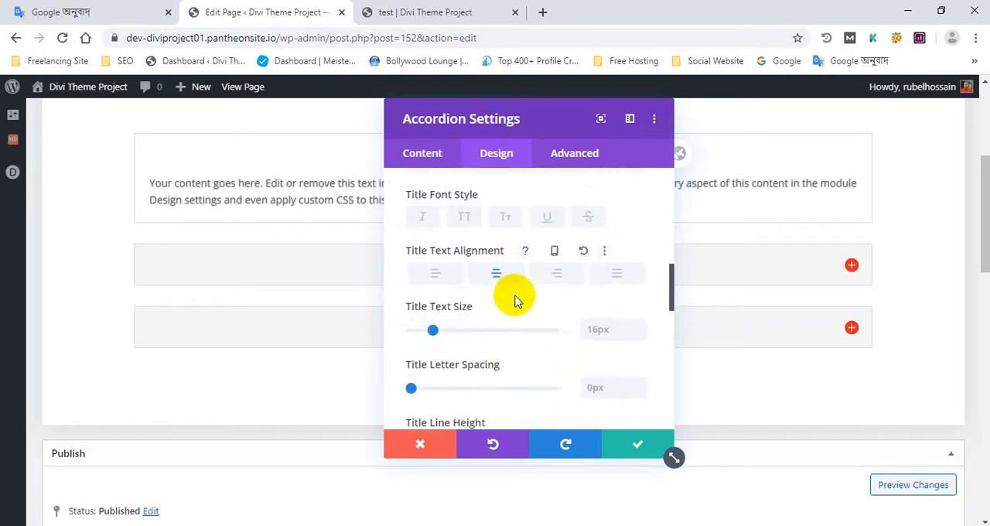
pyautogui.click(637, 444)
# - Insert a new single-column row below the accordion and add an Audio module to it
pyautogui.scroll(2, 445, 287)
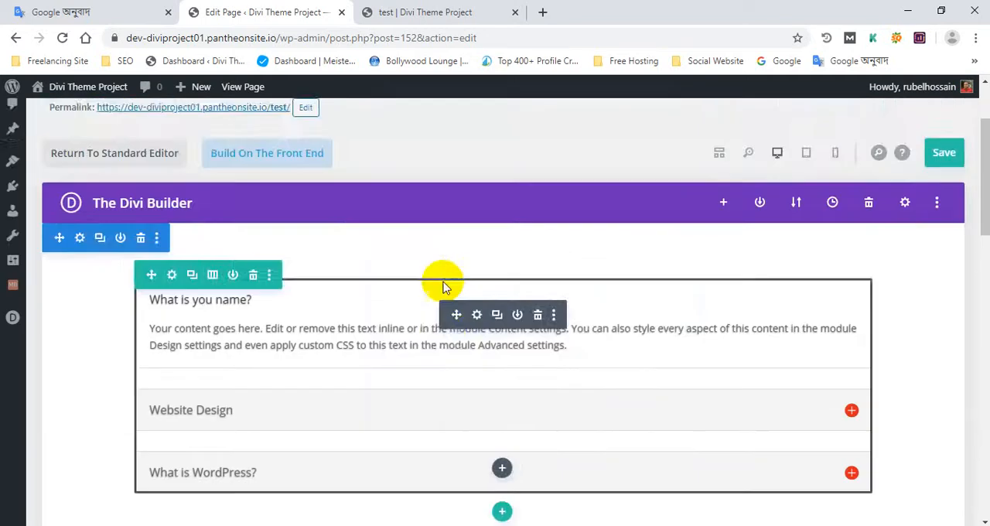
pyautogui.scroll(-3, 449, 286)
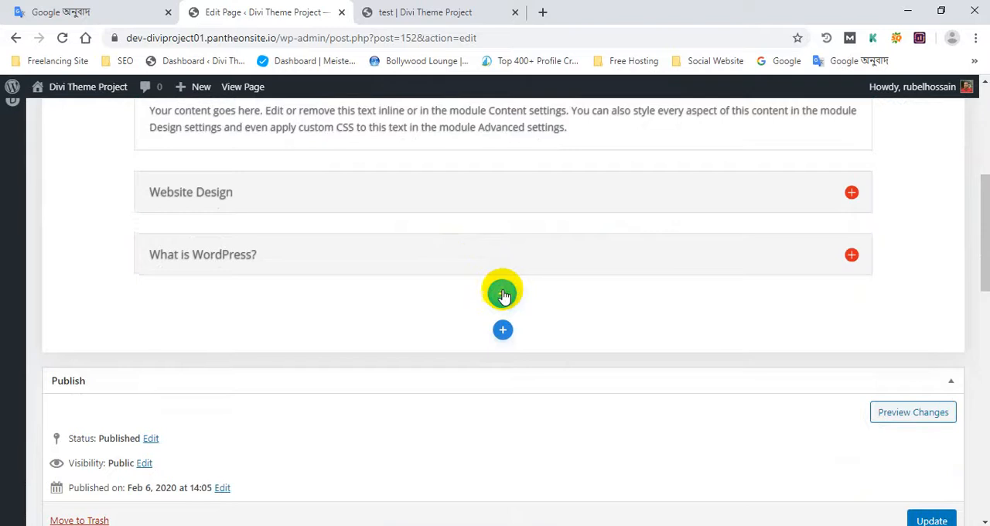
pyautogui.click(502, 292)
pyautogui.click(417, 403)
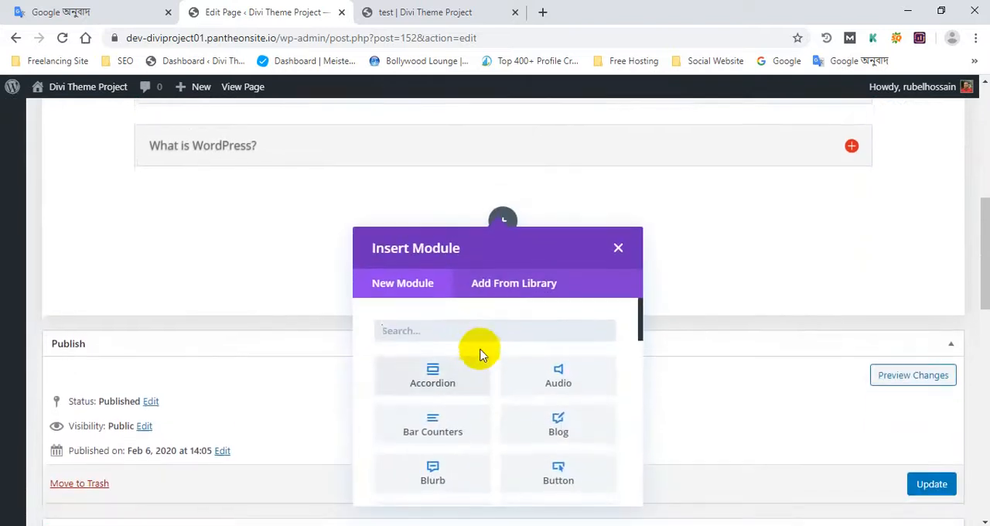
pyautogui.scroll(-1, 522, 386)
pyautogui.scroll(1, 515, 387)
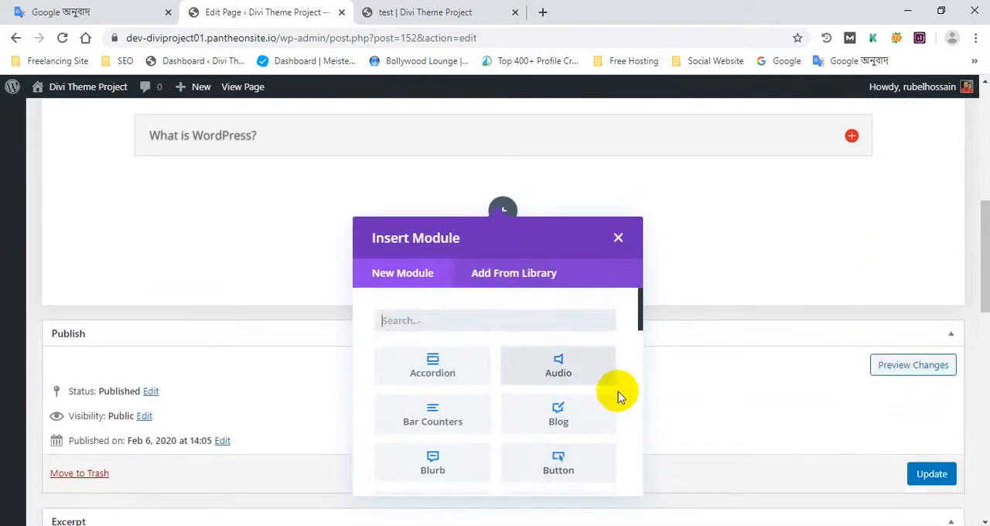
pyautogui.click(570, 370)
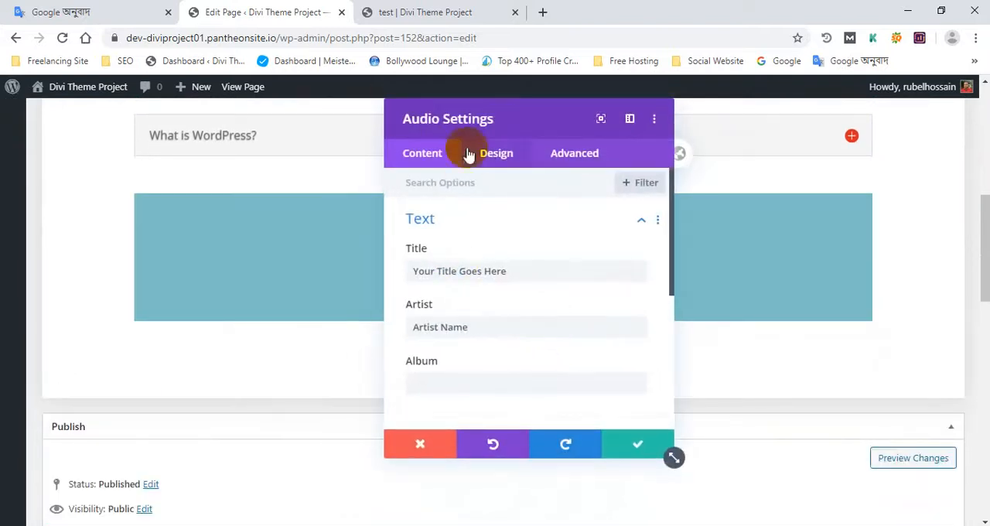
# - Look over the Audio module's content and design options, including title, artist and album, and save the module
pyautogui.moveTo(469, 151); pyautogui.dragTo(610, 114)
pyautogui.moveTo(688, 271); pyautogui.dragTo(573, 267)
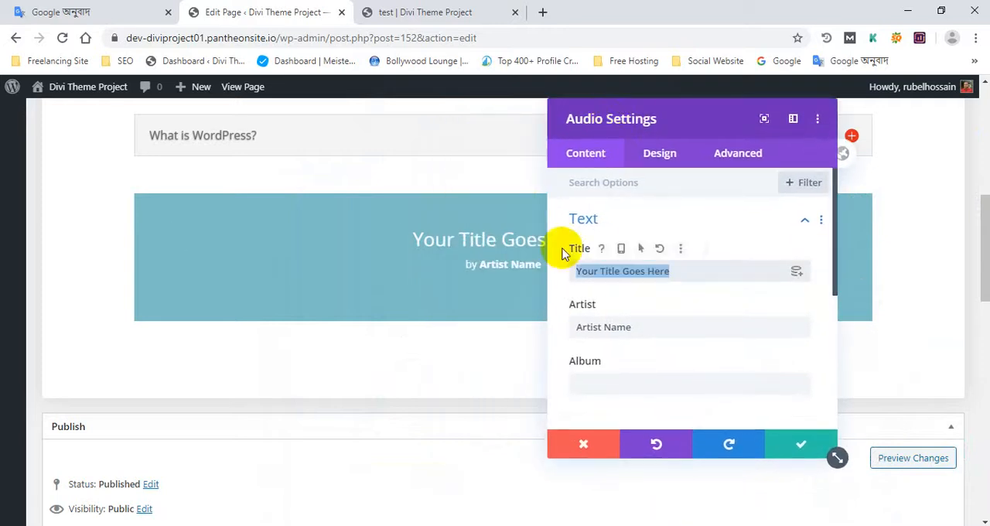
pyautogui.click(617, 384)
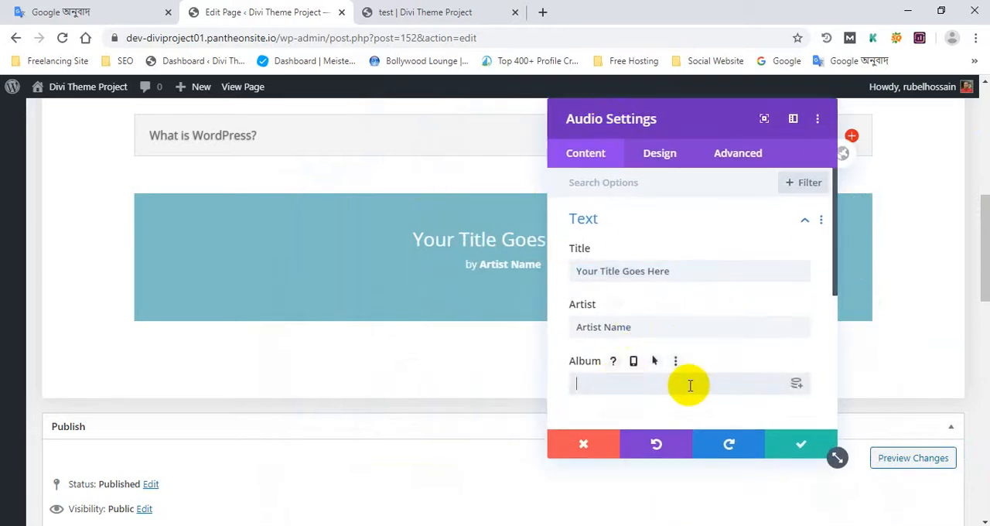
pyautogui.click(797, 384)
pyautogui.click(670, 221)
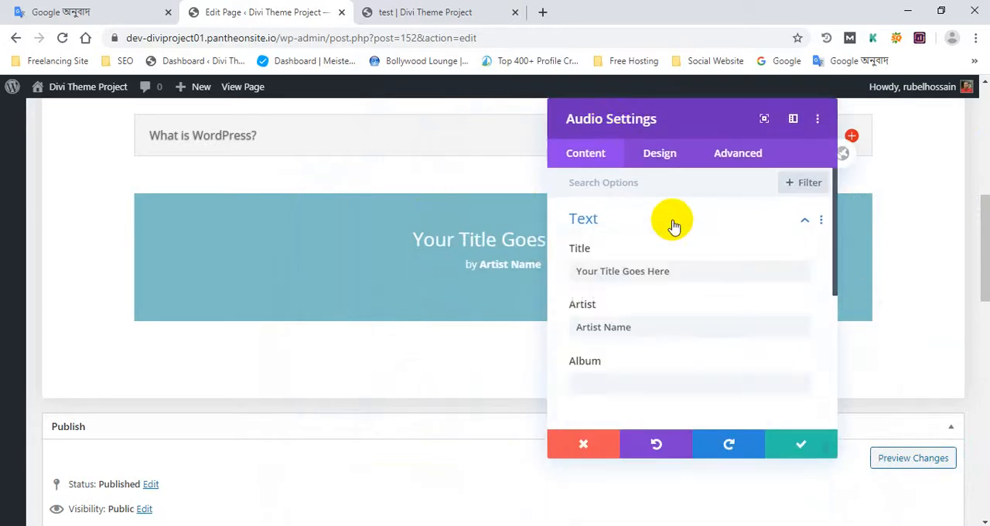
pyautogui.click(661, 152)
pyautogui.scroll(-1, 621, 206)
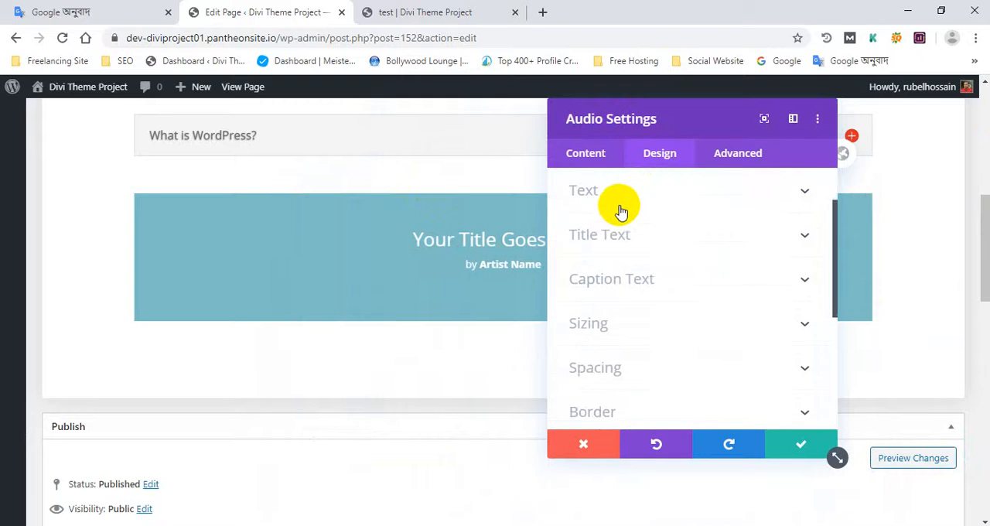
pyautogui.click(590, 157)
pyautogui.click(797, 455)
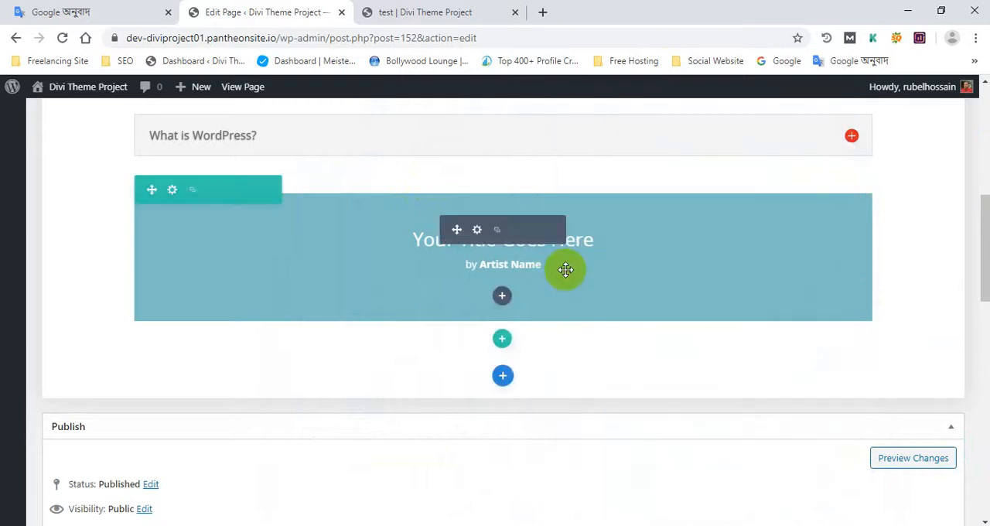
# - Delete the Audio module and insert a Bar Counters module in its row instead
pyautogui.click(534, 231)
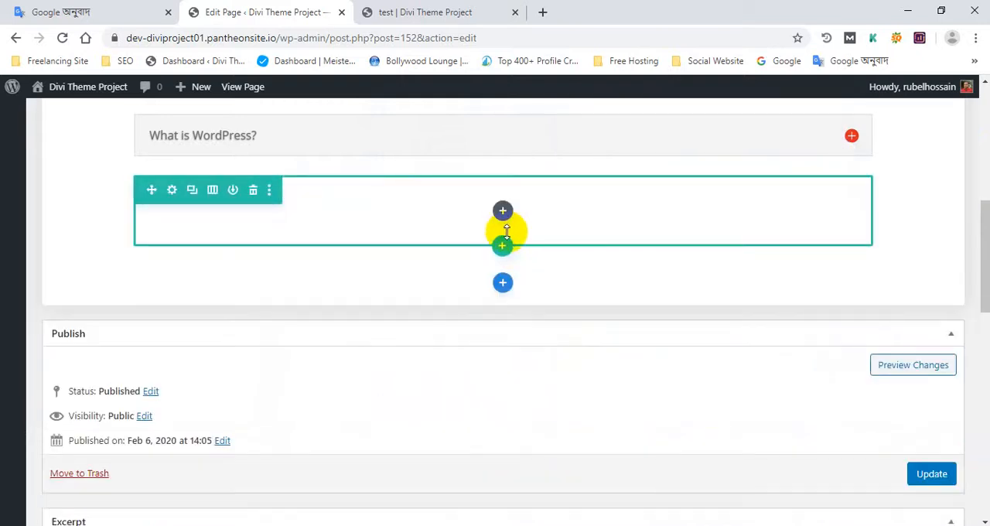
pyautogui.click(503, 211)
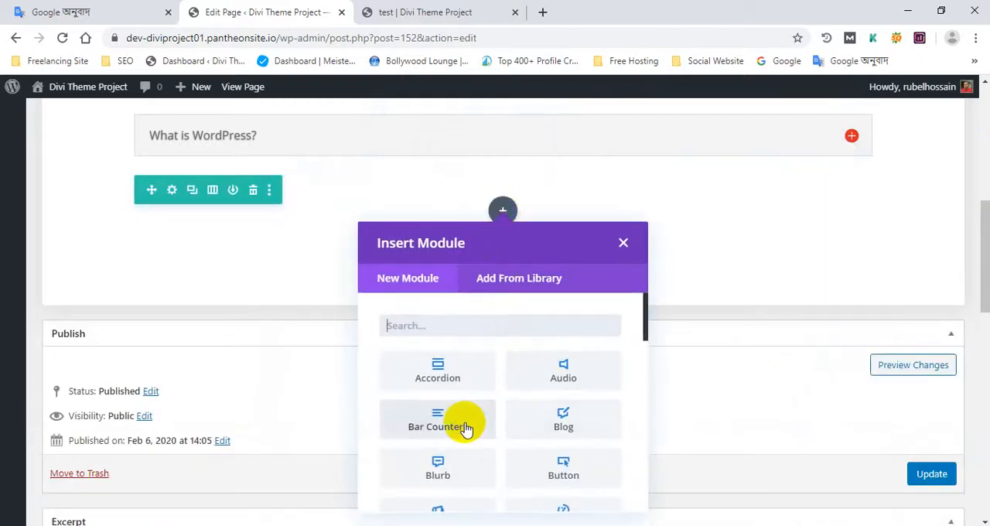
pyautogui.click(438, 422)
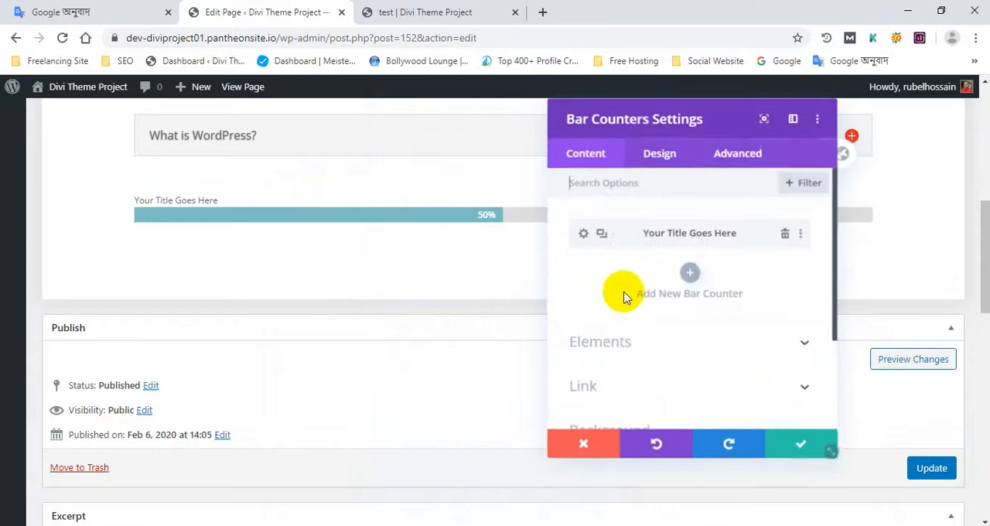
# - Title the first bar counter "CSS & HTML", set its percent to 95, and save the counter
pyautogui.moveTo(661, 113); pyautogui.dragTo(698, 135)
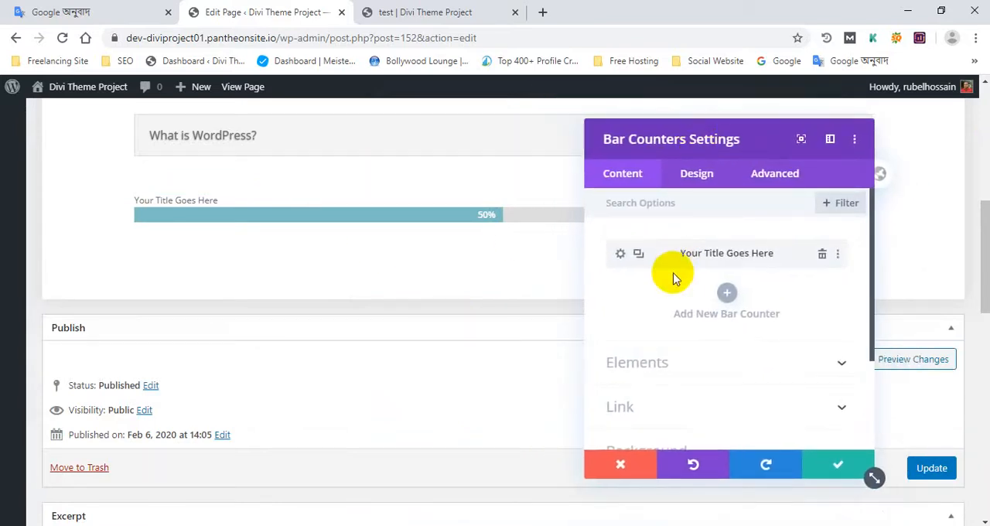
pyautogui.click(621, 256)
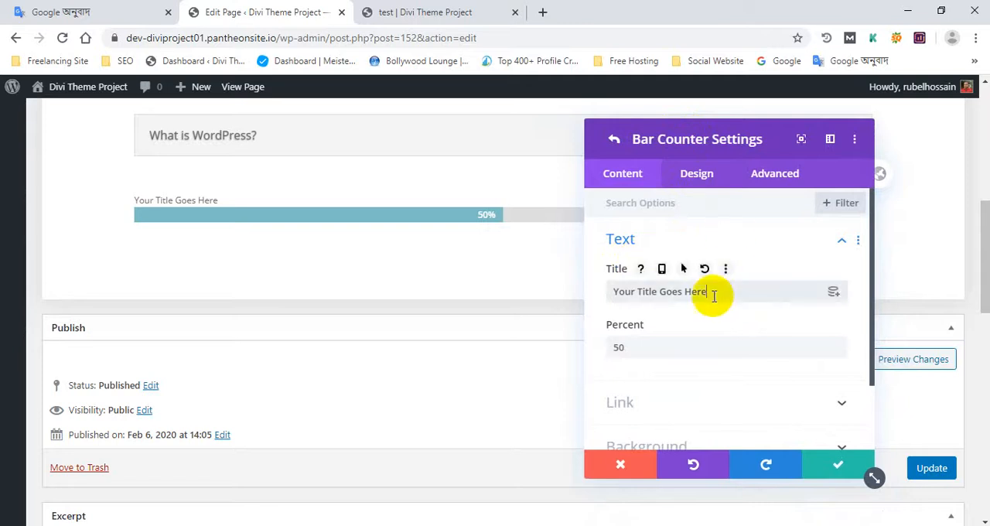
pyautogui.moveTo(712, 292); pyautogui.dragTo(610, 289)
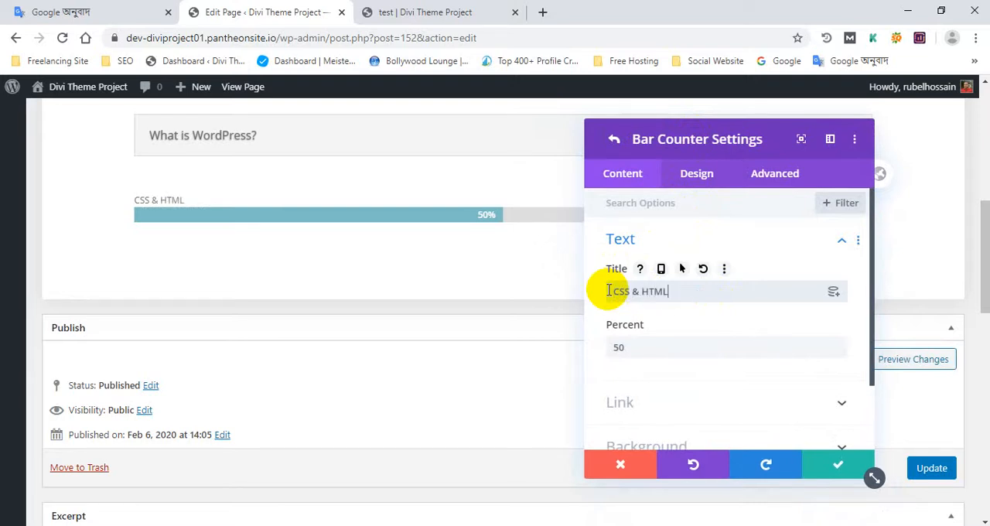
pyautogui.moveTo(661, 347); pyautogui.dragTo(595, 333)
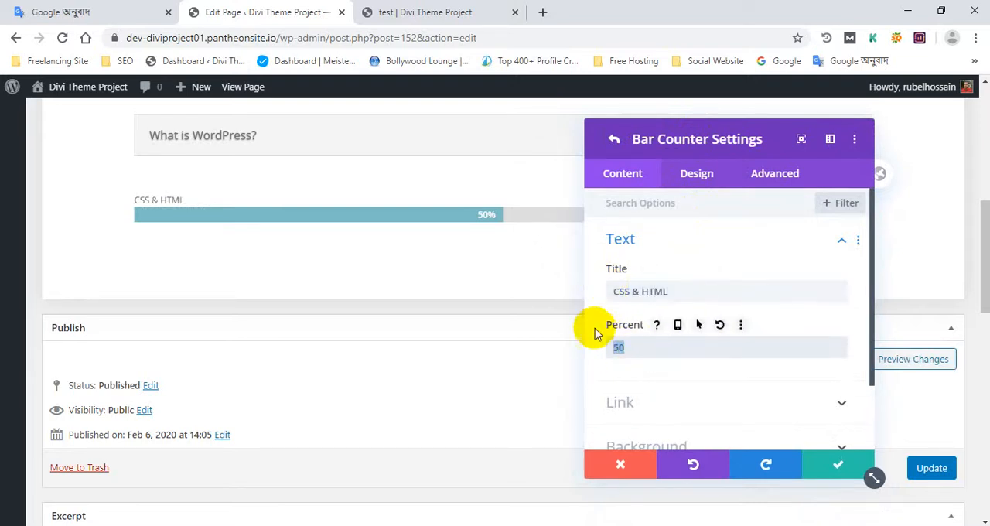
pyautogui.write('95')
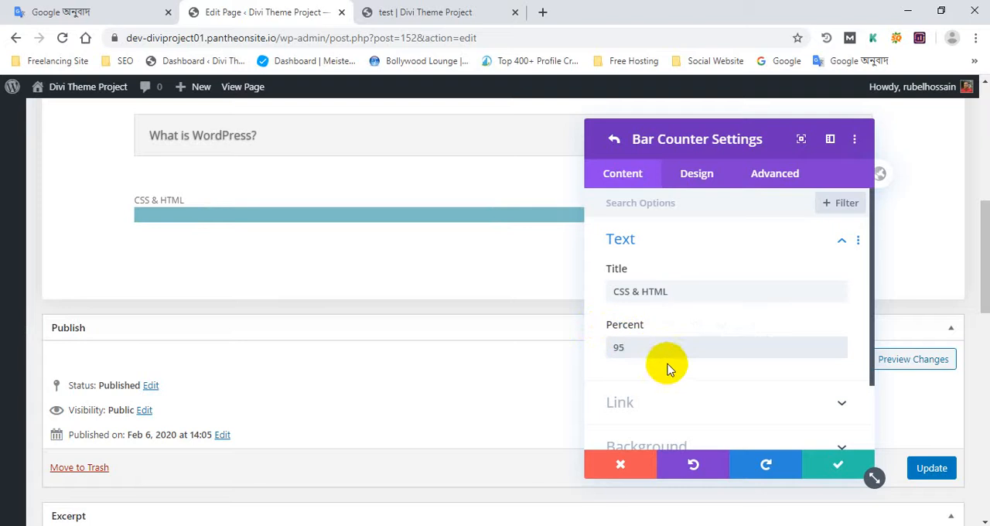
pyautogui.click(842, 461)
# - Duplicate the CSS & HTML bar counter and give the copy the title "php & OPP" and a percent of 85
pyautogui.click(639, 255)
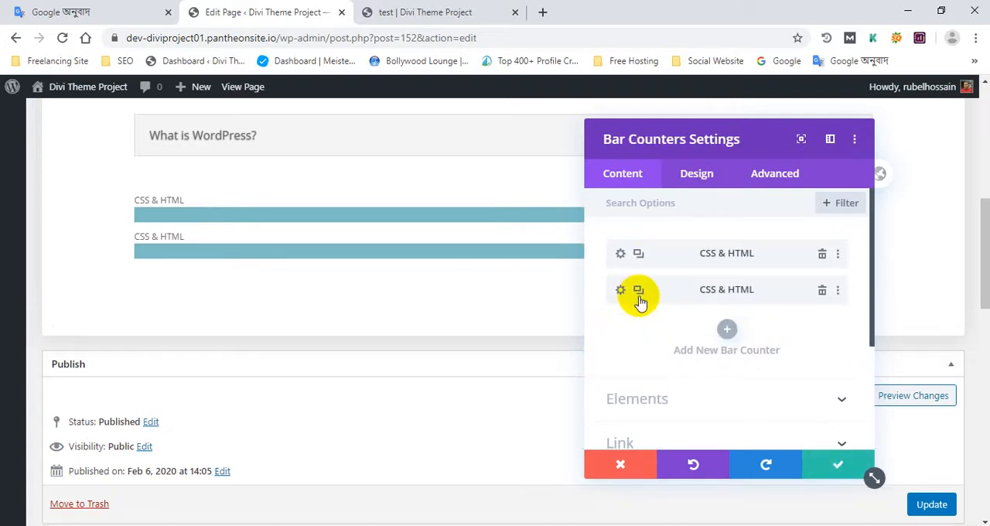
pyautogui.click(621, 291)
pyautogui.moveTo(670, 292); pyautogui.dragTo(600, 298)
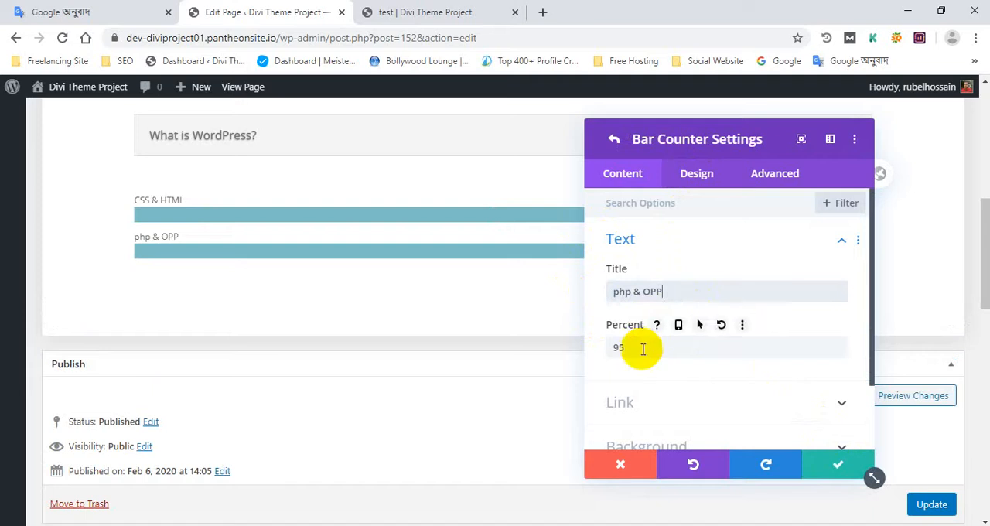
pyautogui.moveTo(642, 349); pyautogui.dragTo(606, 324)
pyautogui.press('BackSpace')
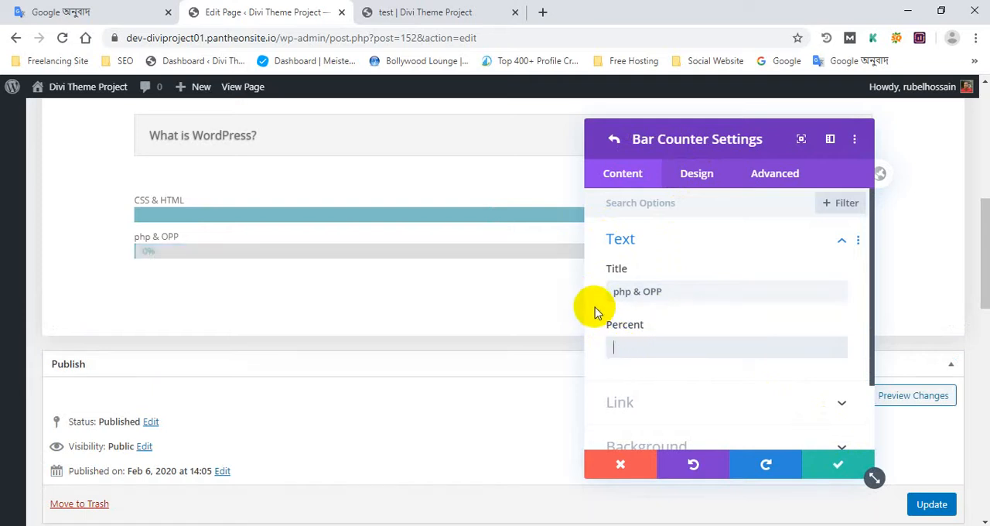
pyautogui.write('85')
# - Check the php & OPP counter's link options and save the counter
pyautogui.scroll(-2, 735, 402)
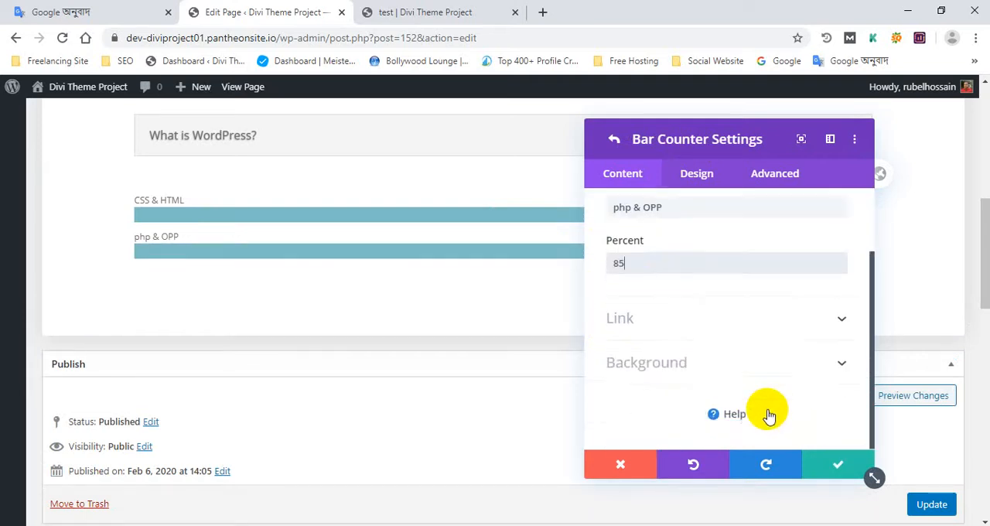
pyautogui.click(629, 325)
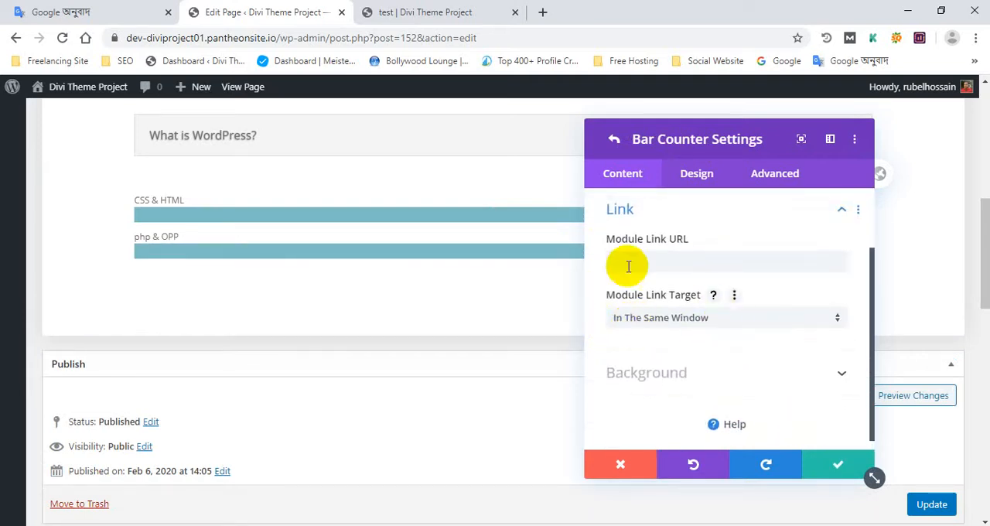
pyautogui.scroll(1, 686, 290)
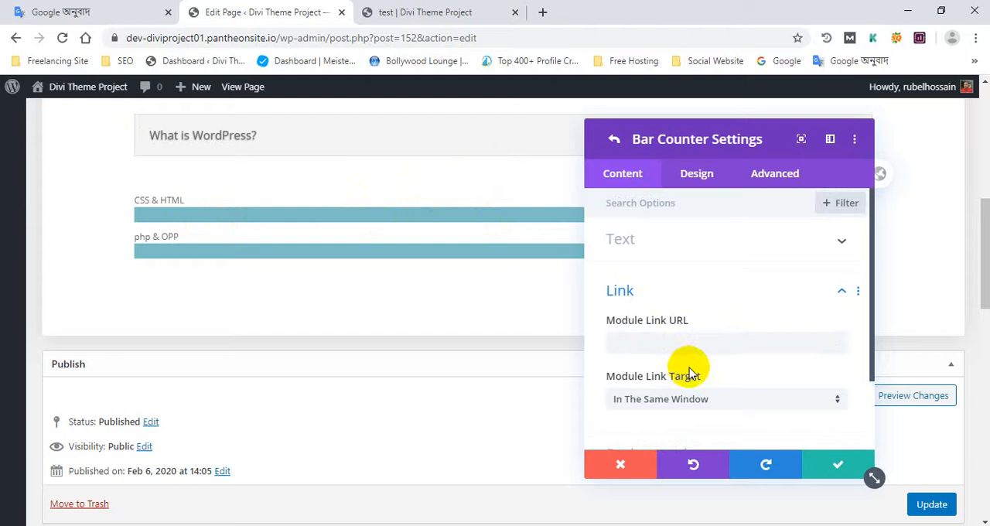
pyautogui.click(838, 465)
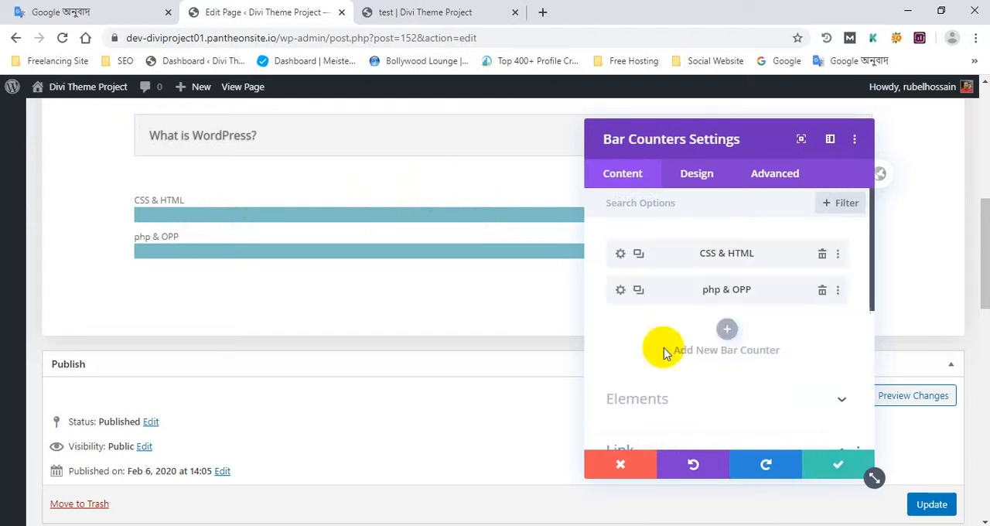
# - Duplicate the php & OPP bar counter, look over the copy's link and design options, and save the counter and module
pyautogui.click(638, 291)
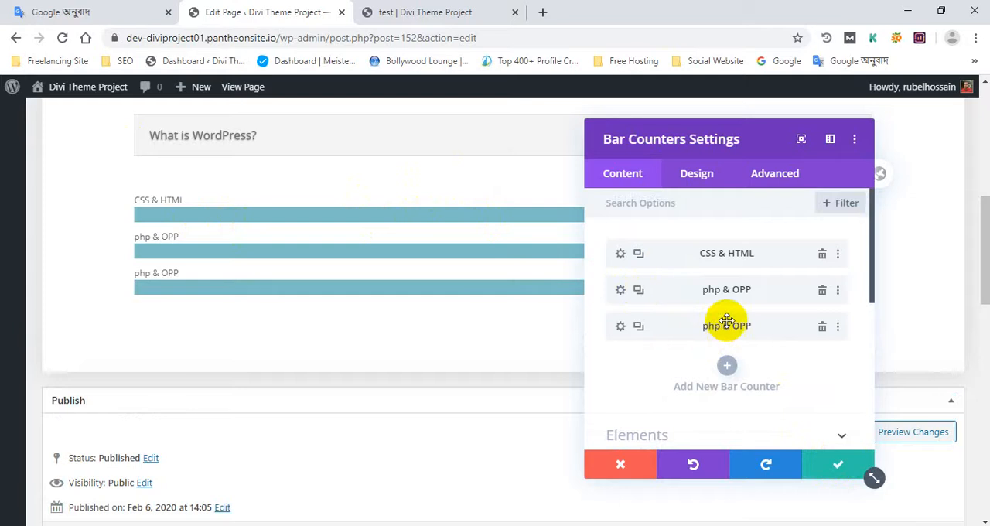
pyautogui.click(620, 327)
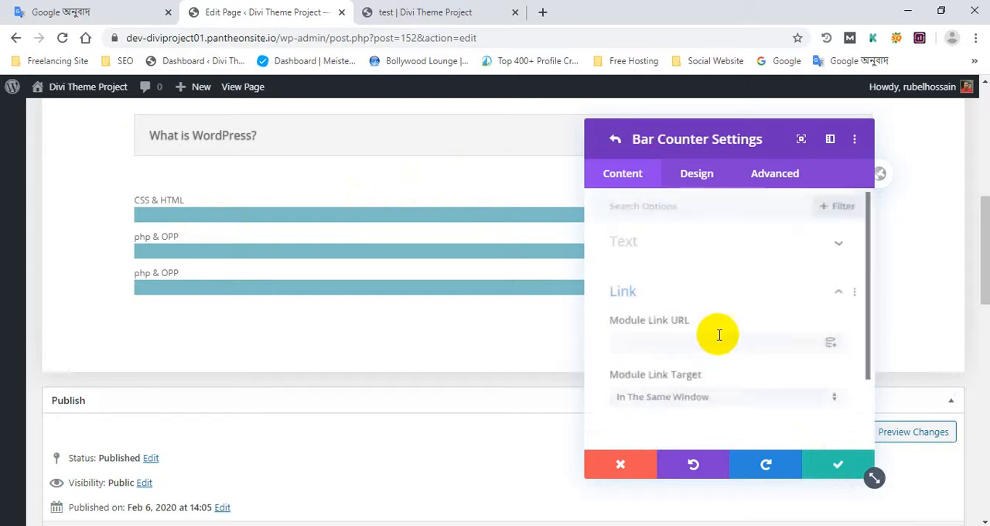
pyautogui.scroll(-2, 713, 324)
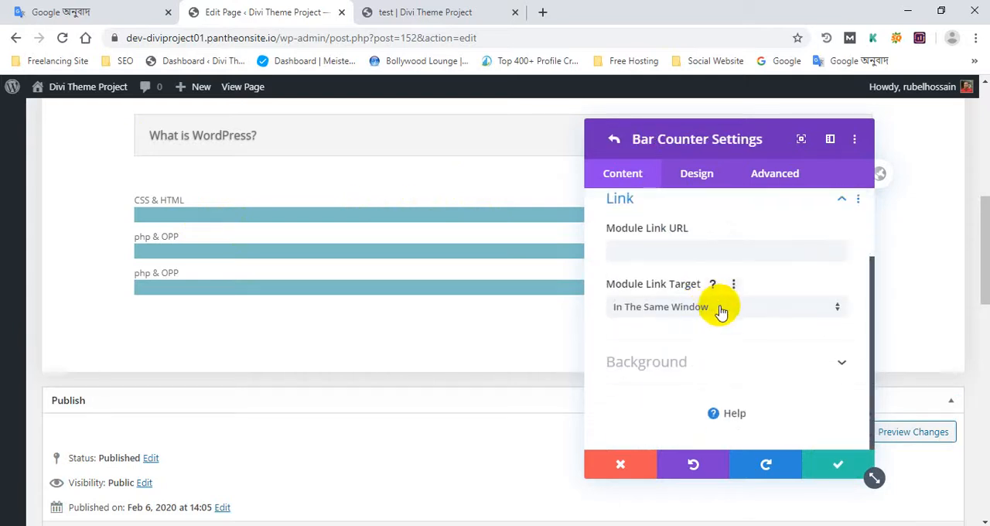
pyautogui.click(687, 249)
pyautogui.scroll(2, 634, 225)
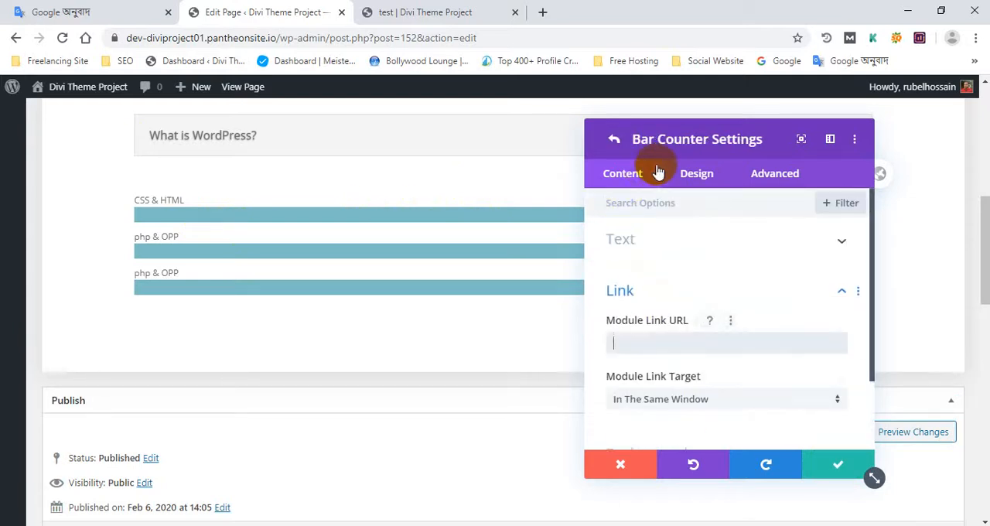
pyautogui.click(698, 177)
pyautogui.click(833, 462)
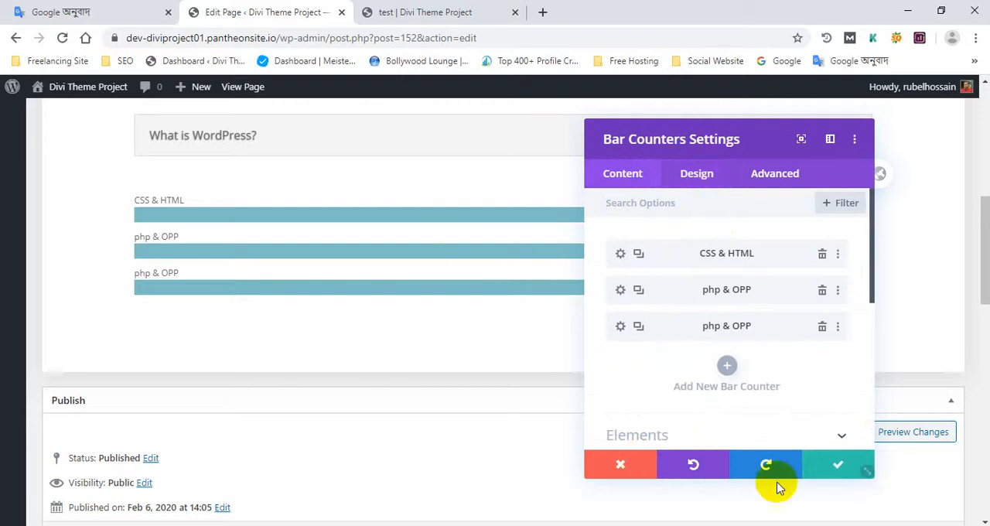
pyautogui.click(835, 465)
# - Look over the three bars on the page and the Bar Counters module's design options
pyautogui.scroll(2, 680, 273)
pyautogui.scroll(-2, 696, 284)
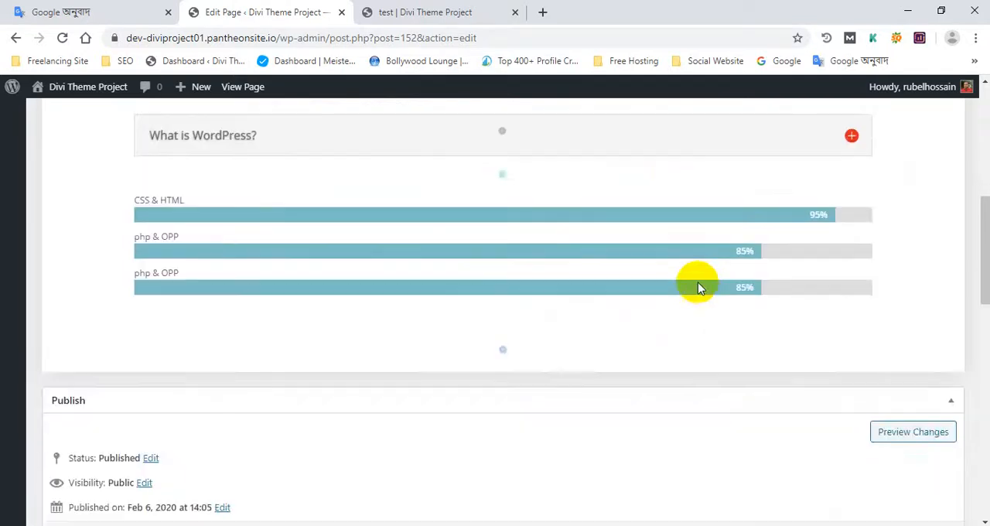
pyautogui.scroll(3, 619, 297)
pyautogui.scroll(-2, 518, 303)
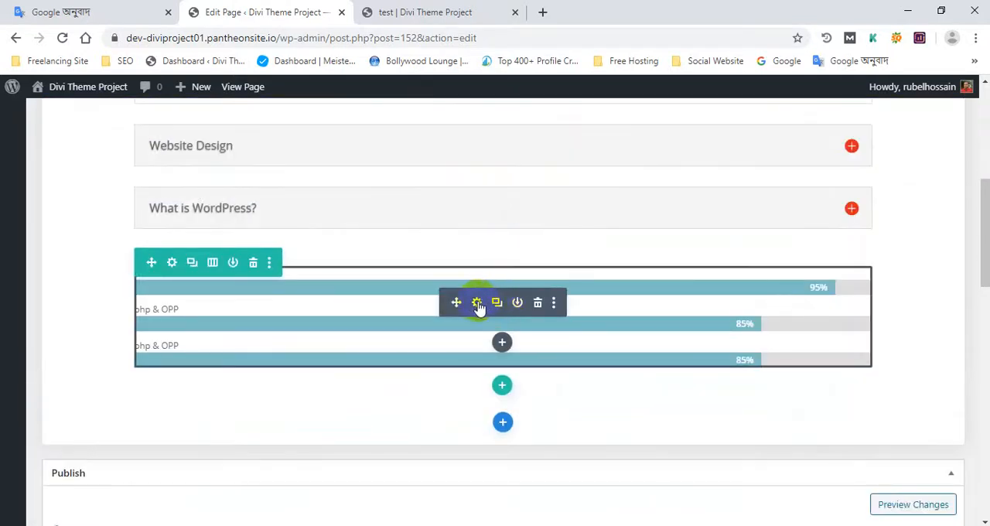
pyautogui.click(477, 304)
pyautogui.click(696, 175)
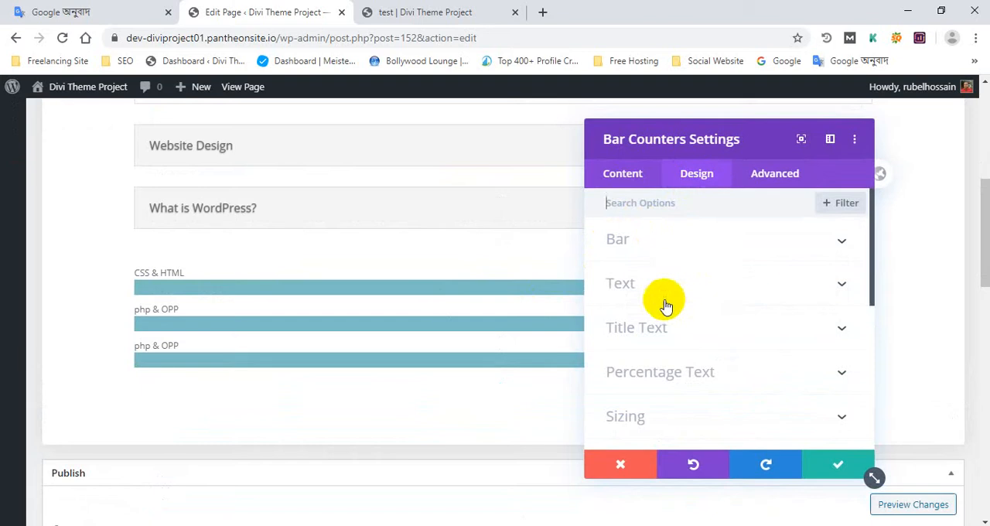
pyautogui.scroll(-5, 667, 307)
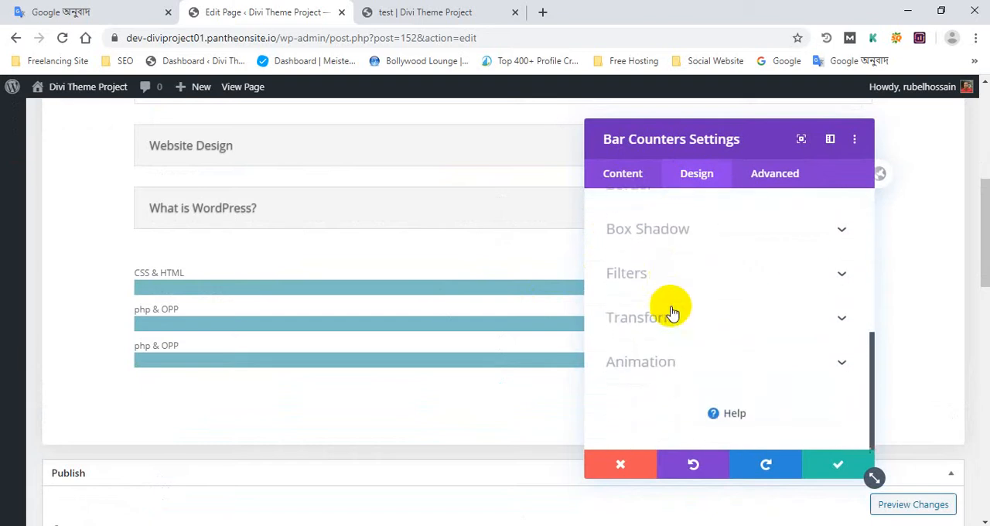
pyautogui.scroll(5, 671, 311)
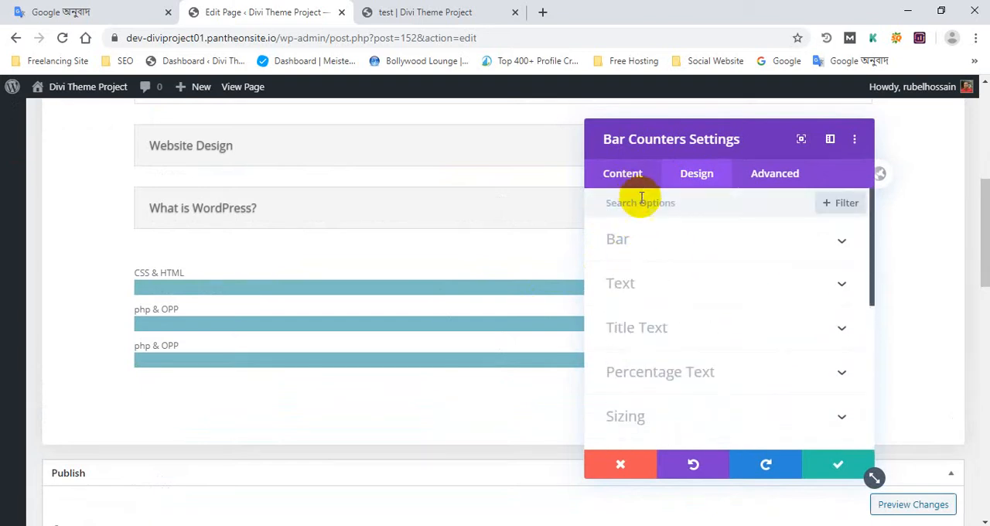
# - Try red, yellow and green as the bar background color, choose blue, and save the Bar Counters module
pyautogui.click(641, 236)
pyautogui.click(701, 304)
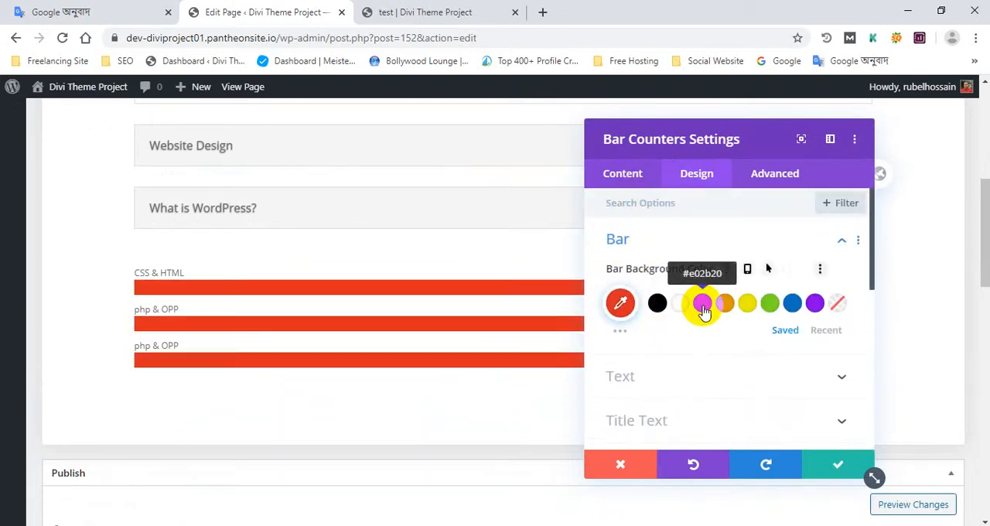
pyautogui.click(747, 303)
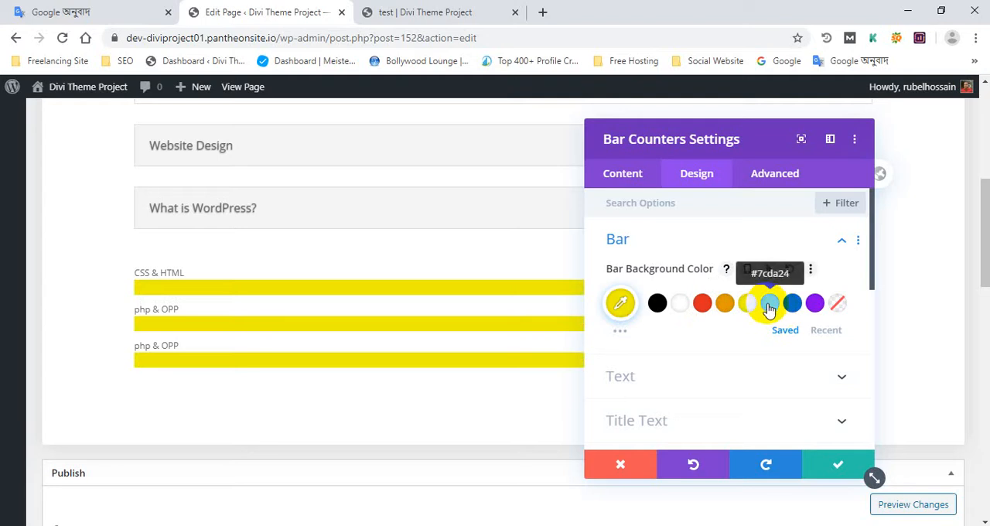
pyautogui.click(768, 306)
pyautogui.click(791, 306)
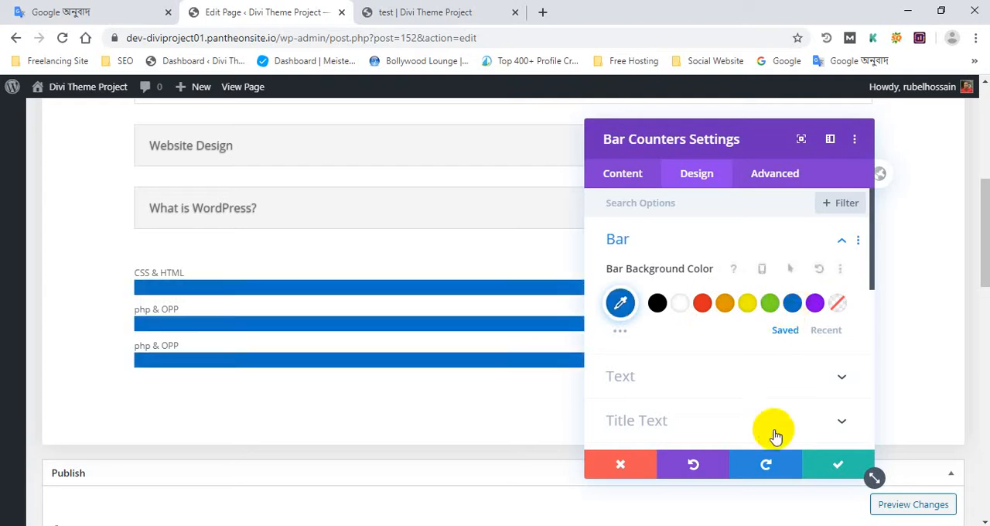
pyautogui.scroll(-4, 732, 387)
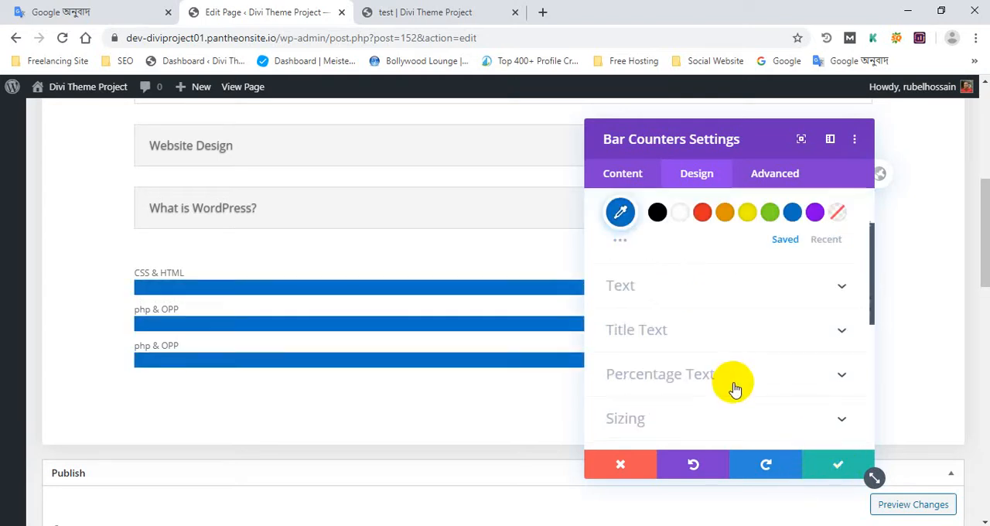
pyautogui.click(854, 464)
# - Insert a new single-column row below the bar counters and add a Blog module to it
pyautogui.scroll(-1, 478, 352)
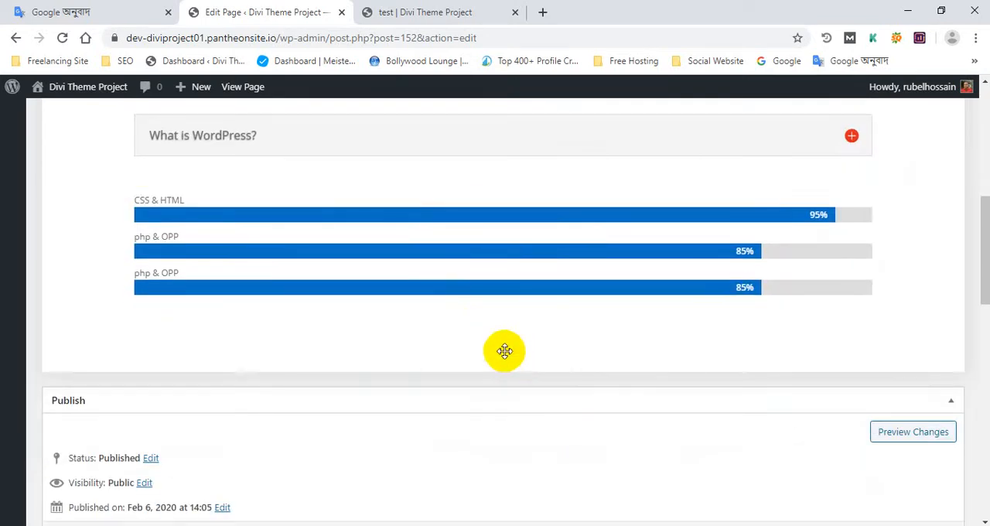
pyautogui.click(500, 351)
pyautogui.click(624, 380)
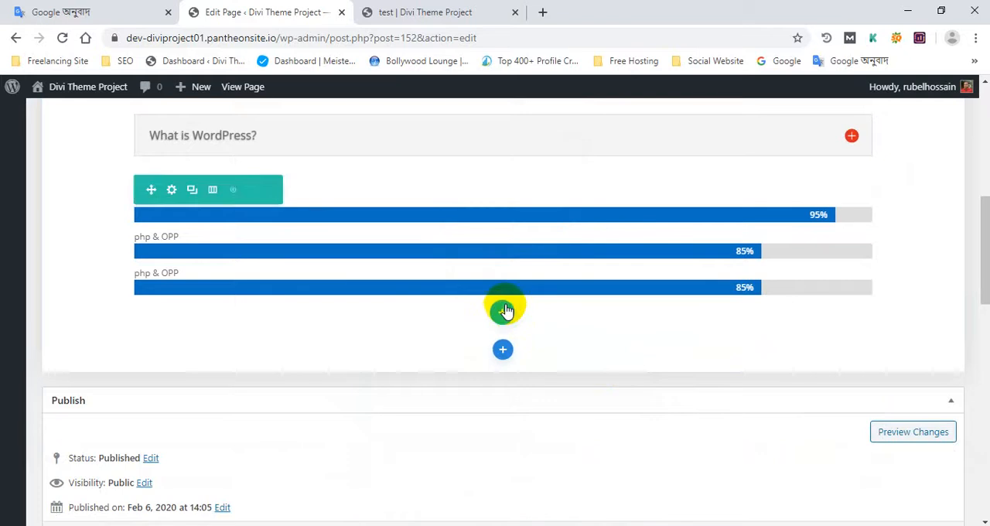
pyautogui.click(505, 312)
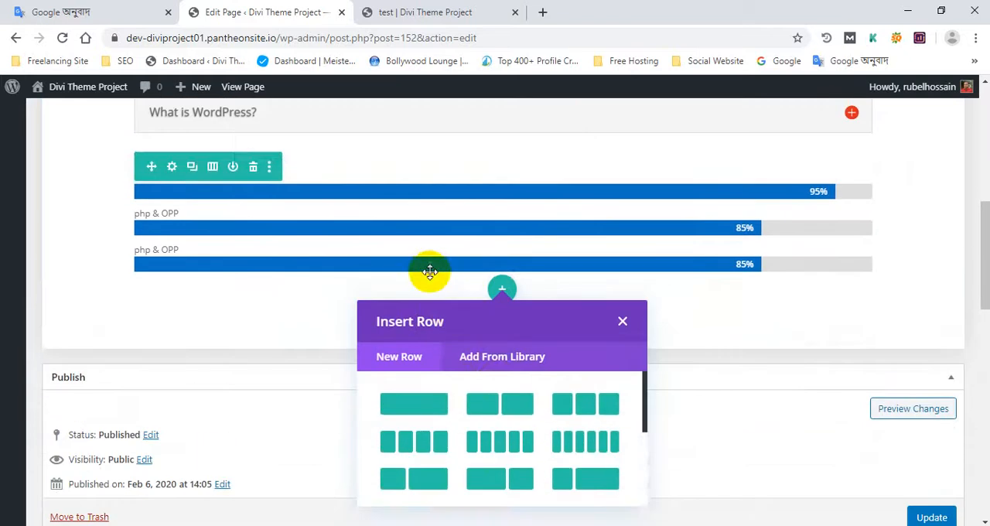
pyautogui.click(426, 405)
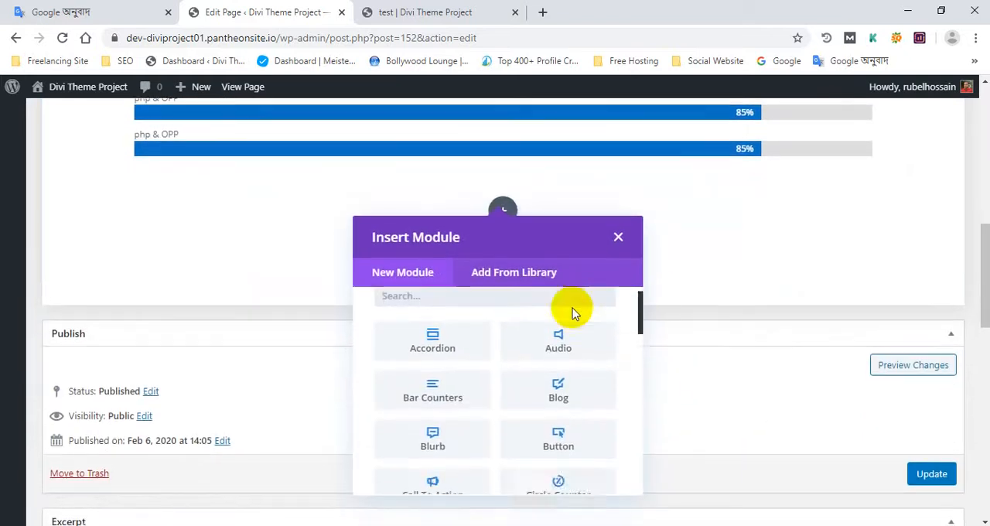
pyautogui.scroll(-1, 488, 375)
pyautogui.scroll(2, 542, 349)
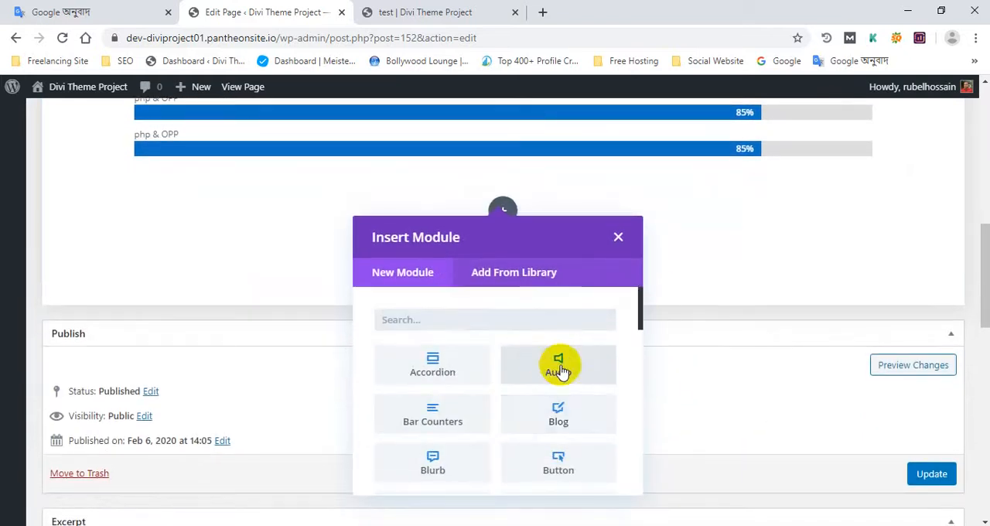
pyautogui.click(561, 416)
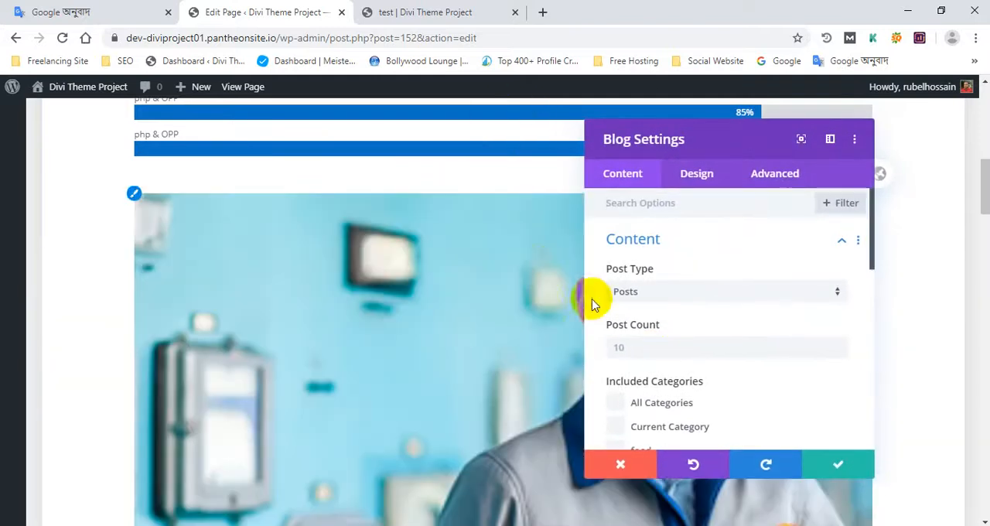
# - Look over the Blog module's post previews and its post type options
pyautogui.scroll(-4, 390, 294)
pyautogui.scroll(-6, 391, 294)
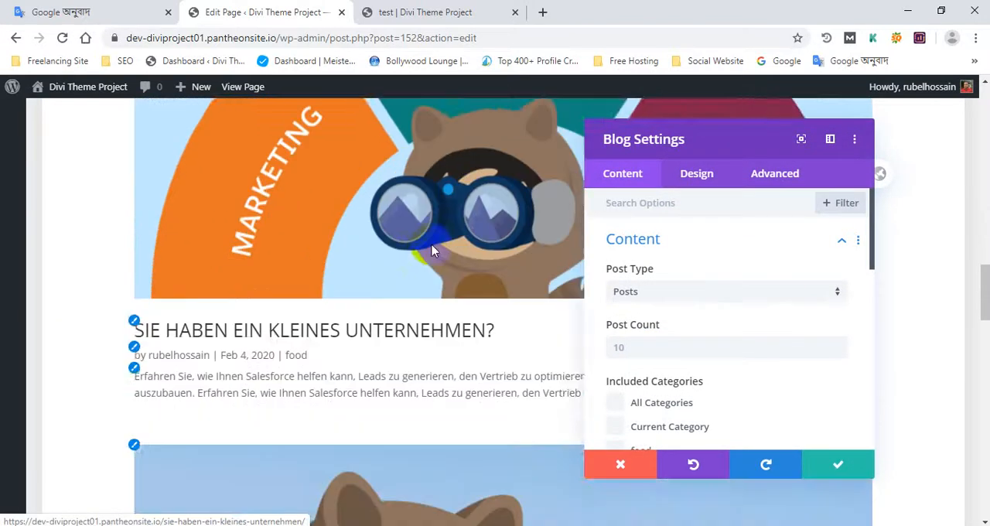
pyautogui.scroll(8, 298, 225)
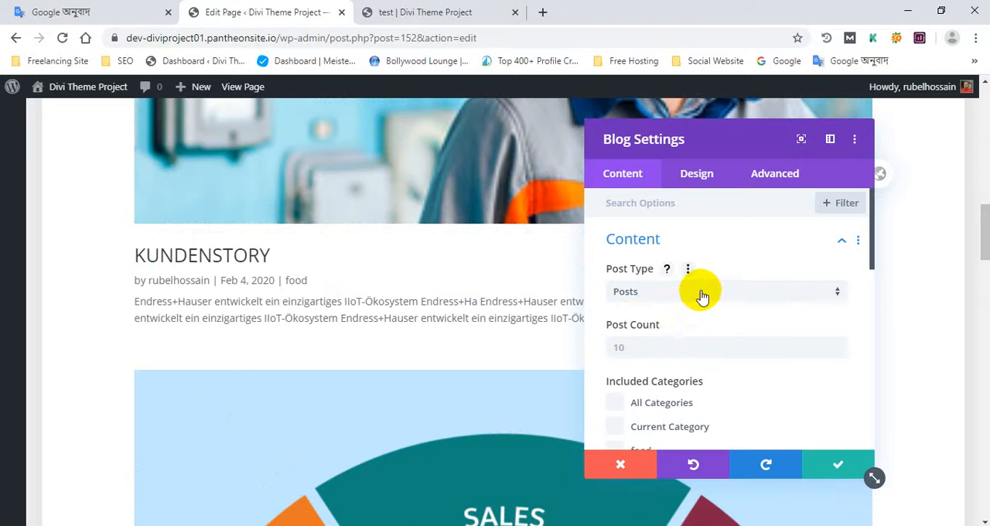
pyautogui.click(702, 297)
pyautogui.click(731, 283)
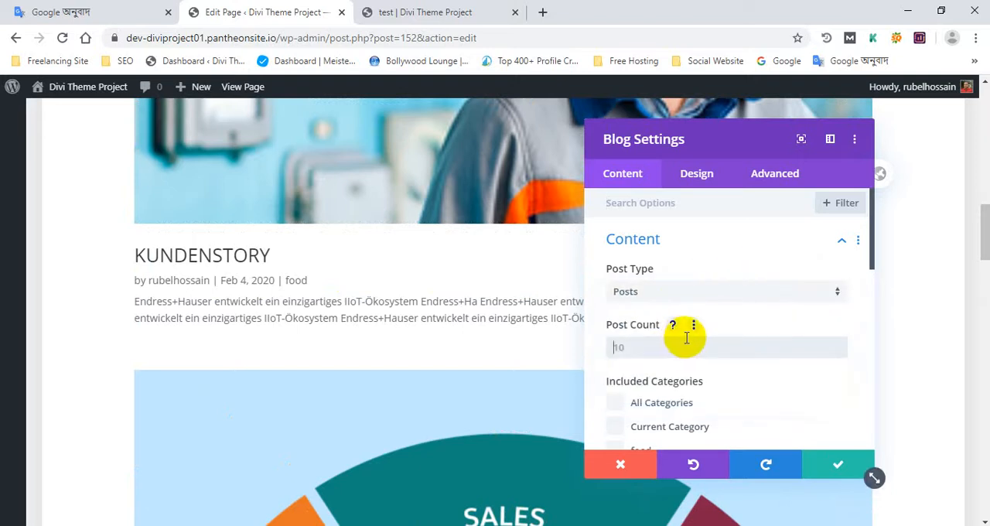
# - Set the Blog module's post count to 6, include All Categories and choose Show Excerpt as the content length
pyautogui.scroll(-3, 699, 338)
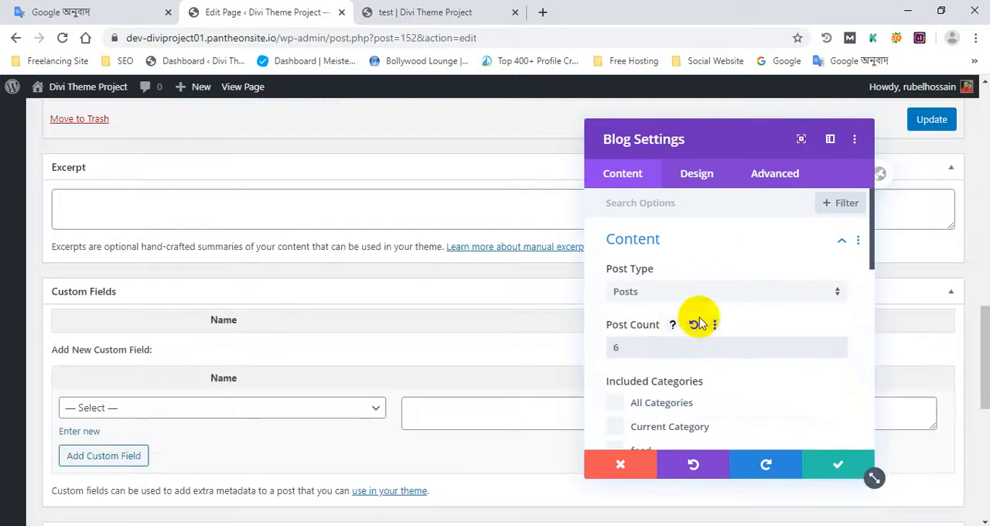
pyautogui.click(678, 332)
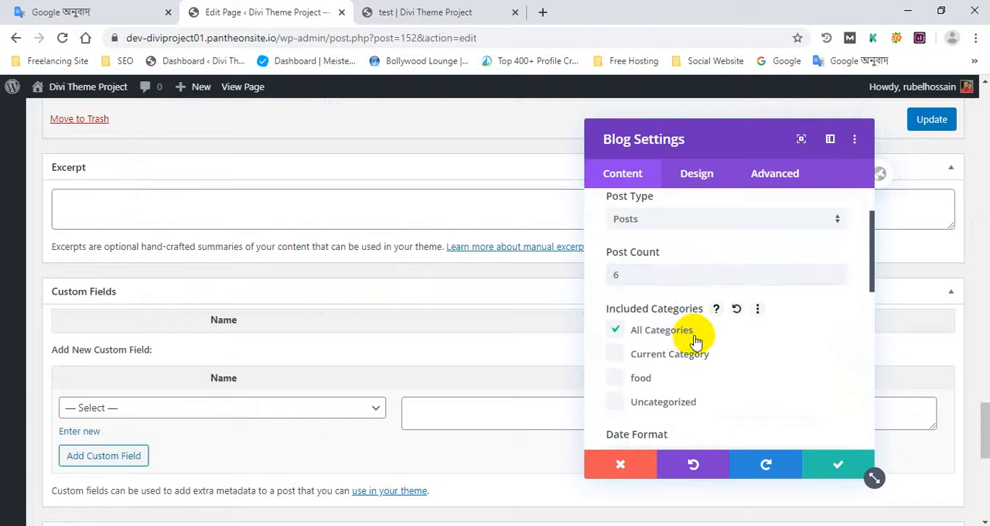
pyautogui.scroll(-4, 692, 340)
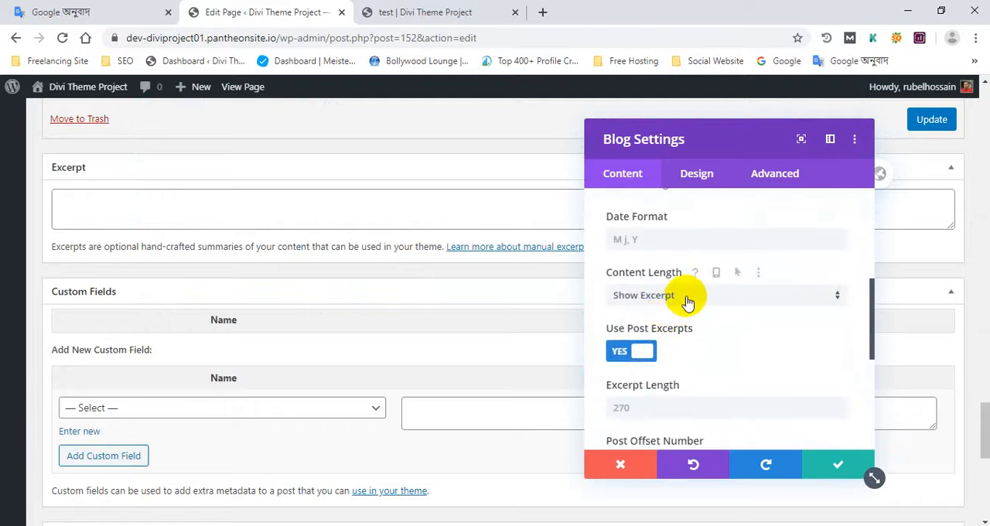
pyautogui.click(688, 296)
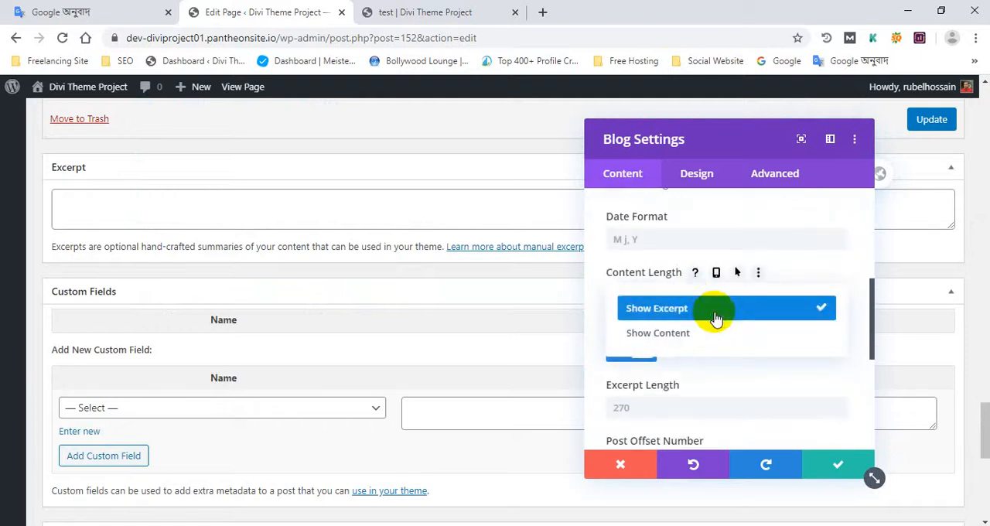
pyautogui.click(713, 310)
pyautogui.scroll(-2, 773, 265)
pyautogui.scroll(-5, 687, 351)
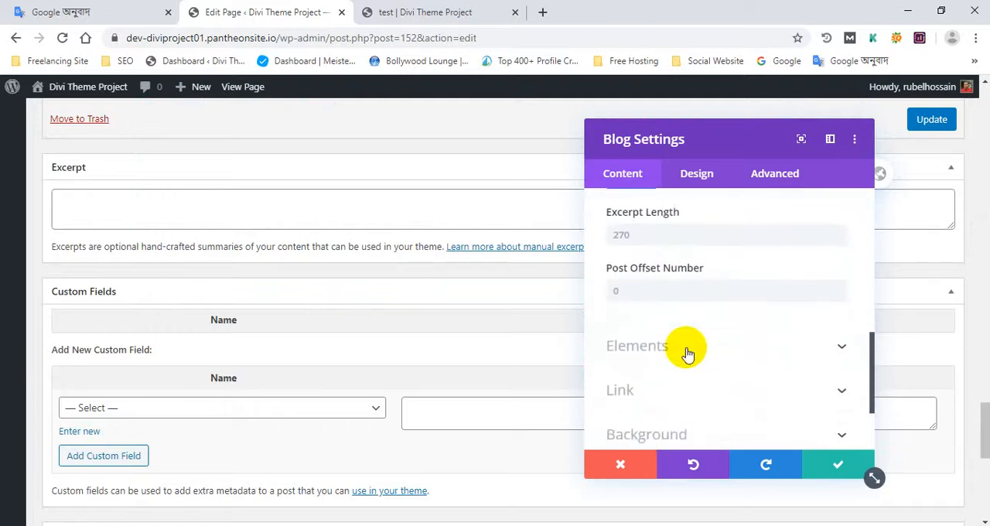
# - Set the Blog module's layout to Grid and save the module
pyautogui.click(699, 175)
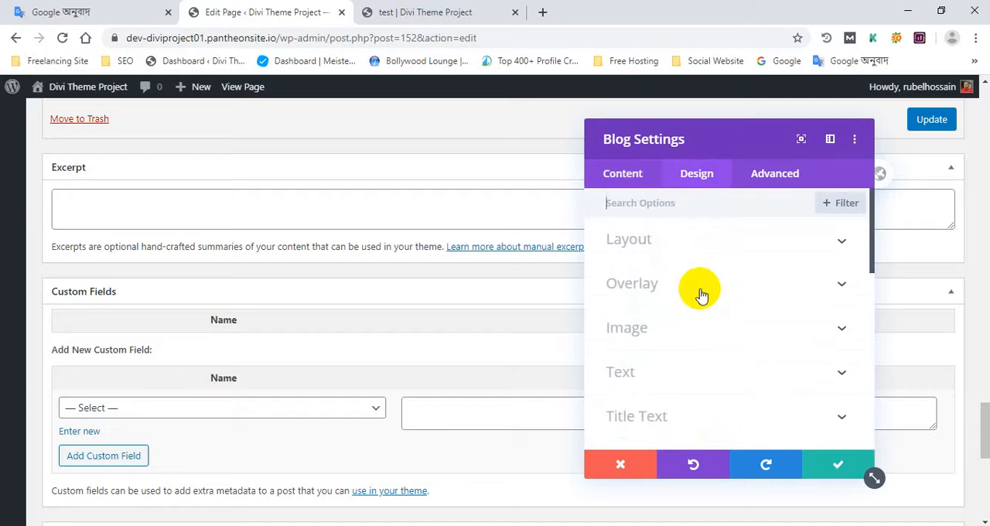
pyautogui.click(667, 243)
pyautogui.click(682, 301)
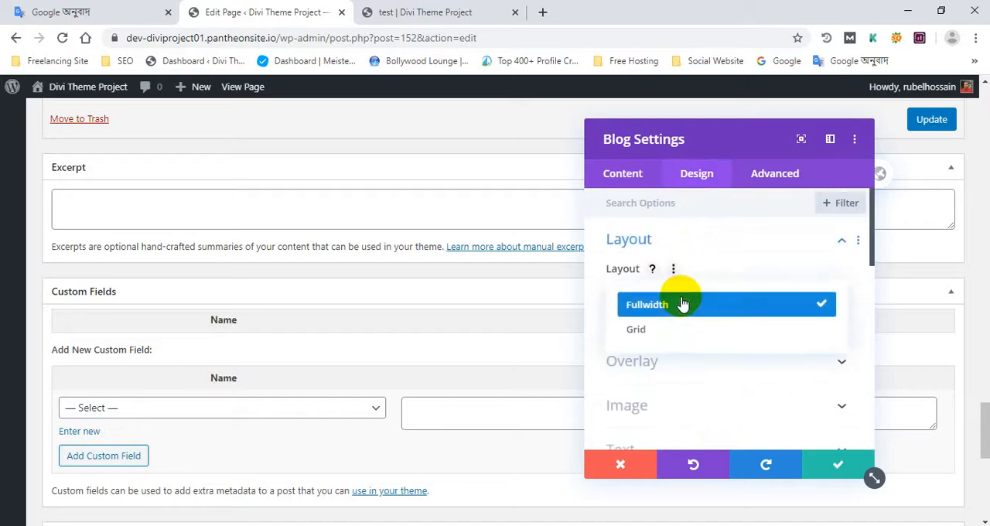
pyautogui.click(654, 328)
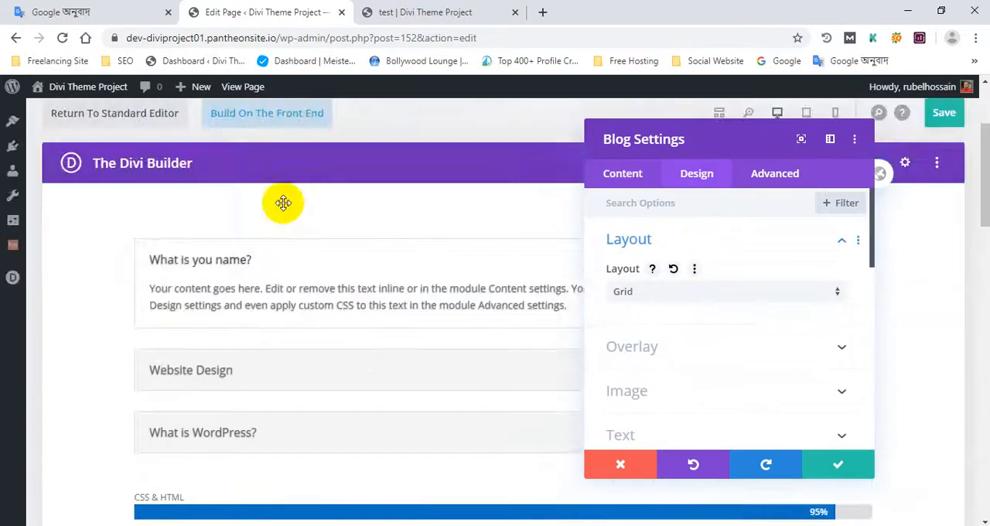
pyautogui.scroll(-2, 756, 335)
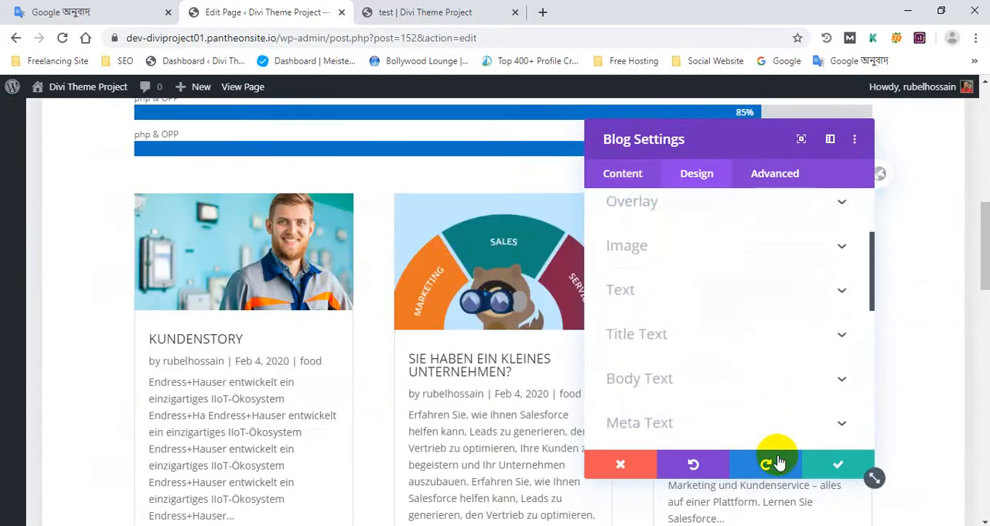
pyautogui.click(838, 465)
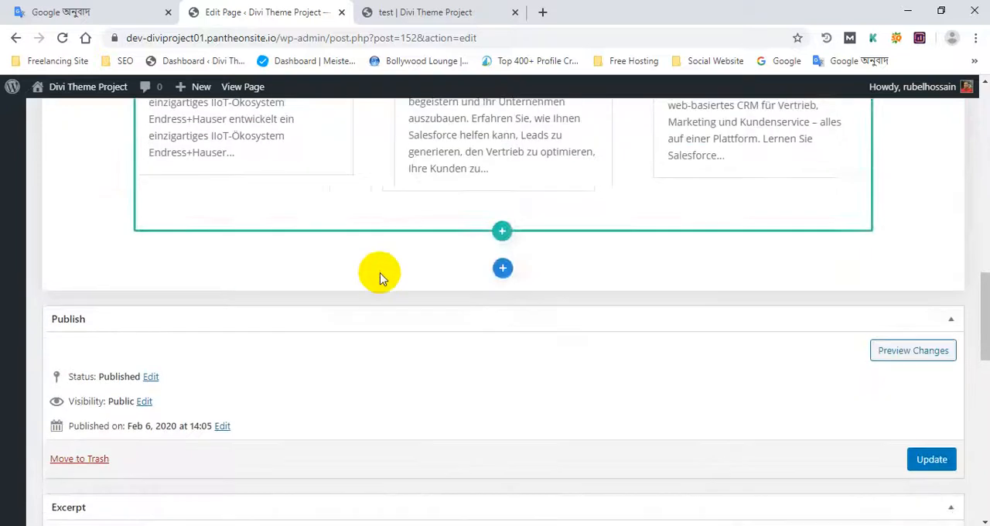
# - Insert a new single-column row below the blog grid and add a Blurb module to it
pyautogui.scroll(8, 473, 277)
pyautogui.scroll(-9, 471, 279)
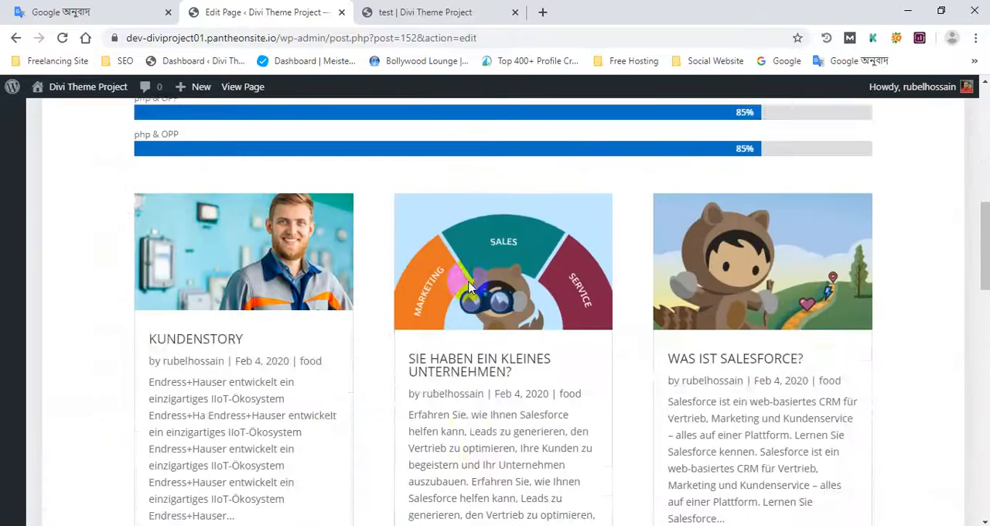
pyautogui.scroll(-3, 484, 312)
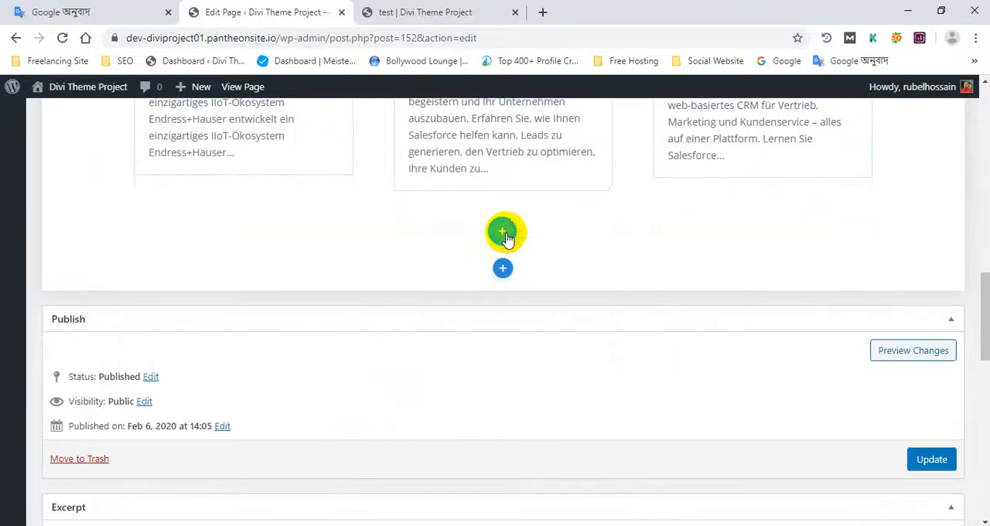
pyautogui.click(502, 231)
pyautogui.scroll(-2, 464, 248)
pyautogui.click(426, 217)
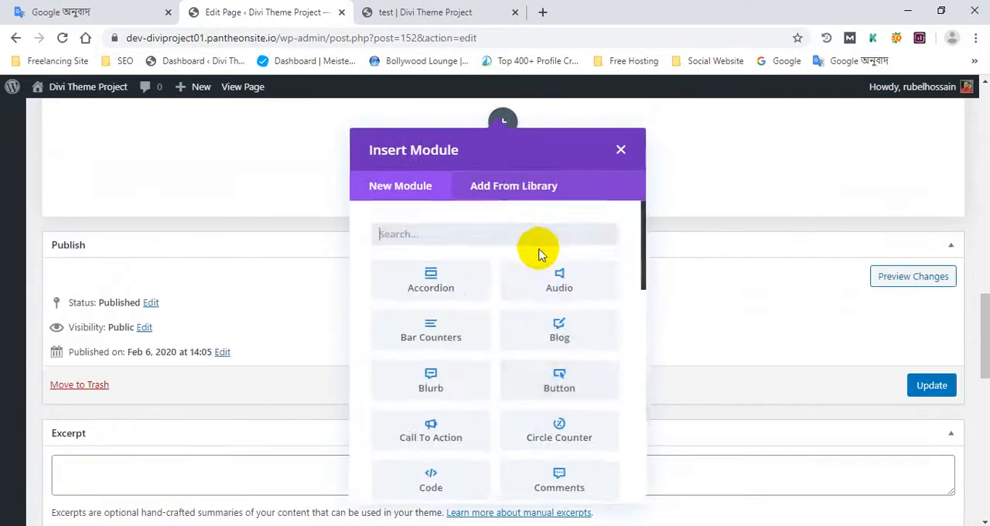
pyautogui.scroll(-2, 540, 261)
pyautogui.scroll(2, 548, 276)
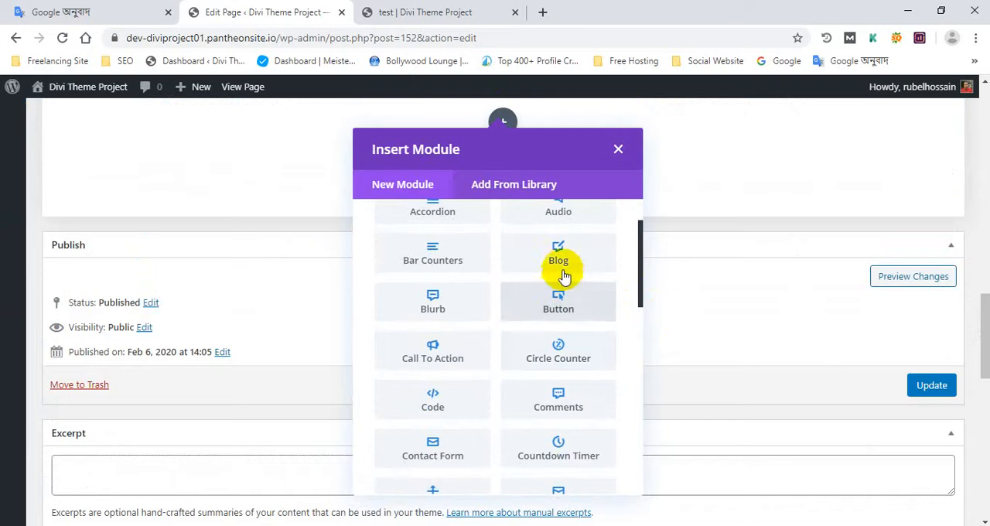
pyautogui.click(434, 304)
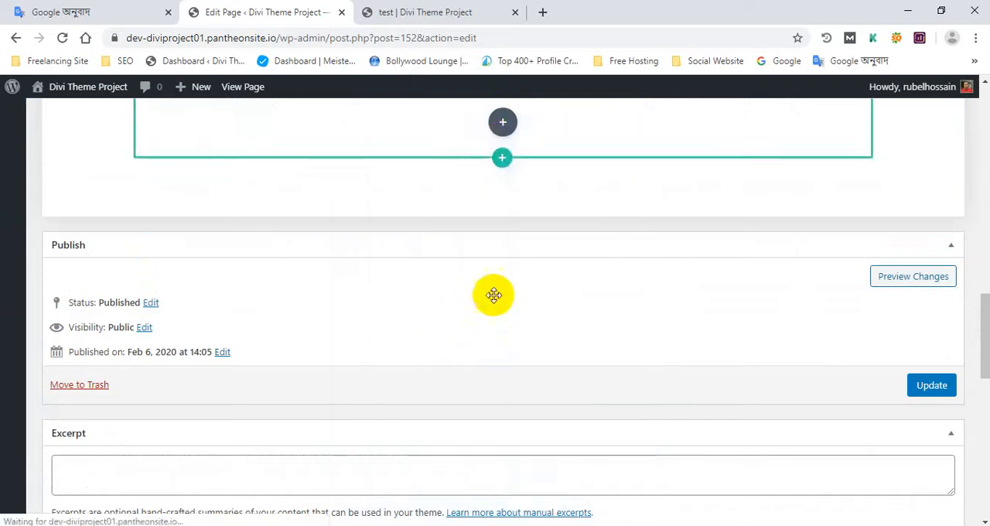
pyautogui.scroll(-1, 373, 297)
pyautogui.scroll(2, 373, 298)
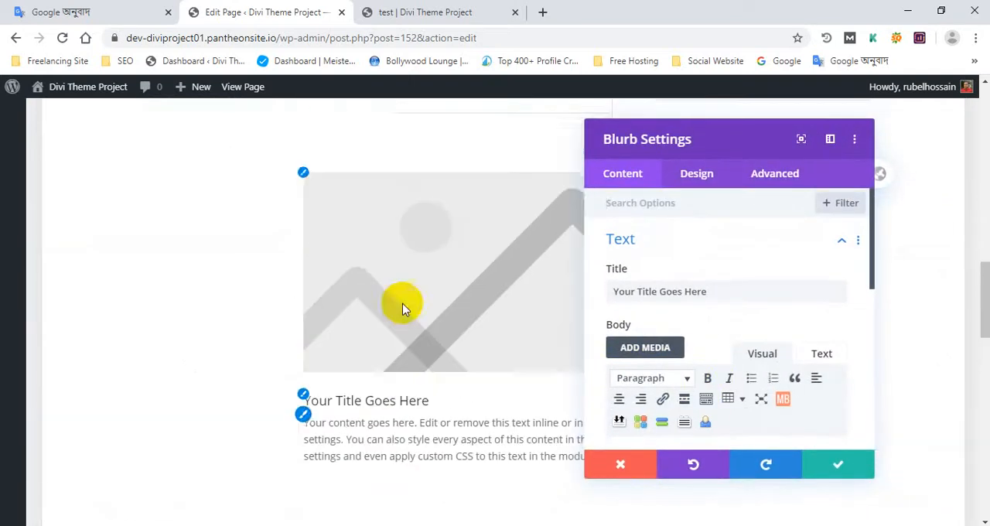
# - Save the Blurb module with its placeholder content and change its row to three equal columns
pyautogui.scroll(-1, 404, 409)
pyautogui.scroll(-1, 754, 360)
pyautogui.scroll(-2, 750, 363)
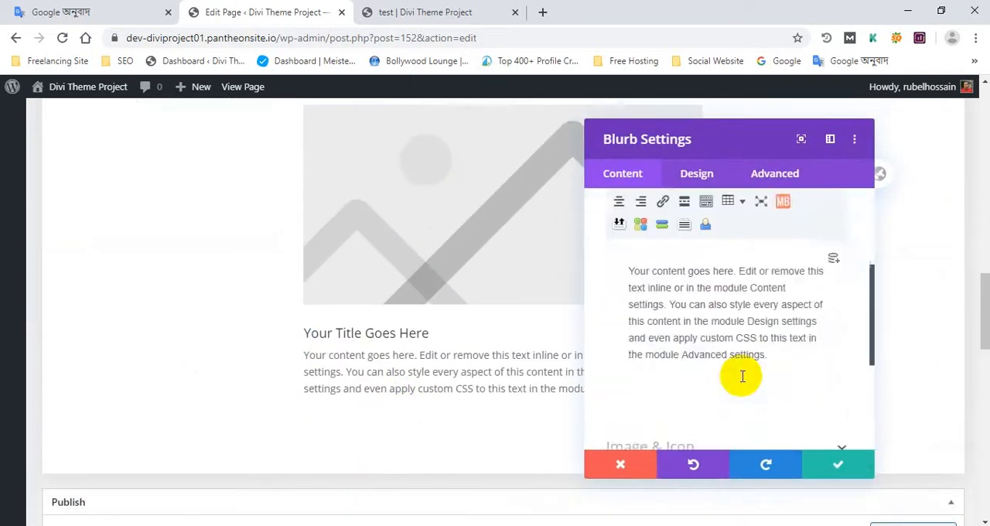
pyautogui.scroll(3, 735, 368)
pyautogui.click(852, 462)
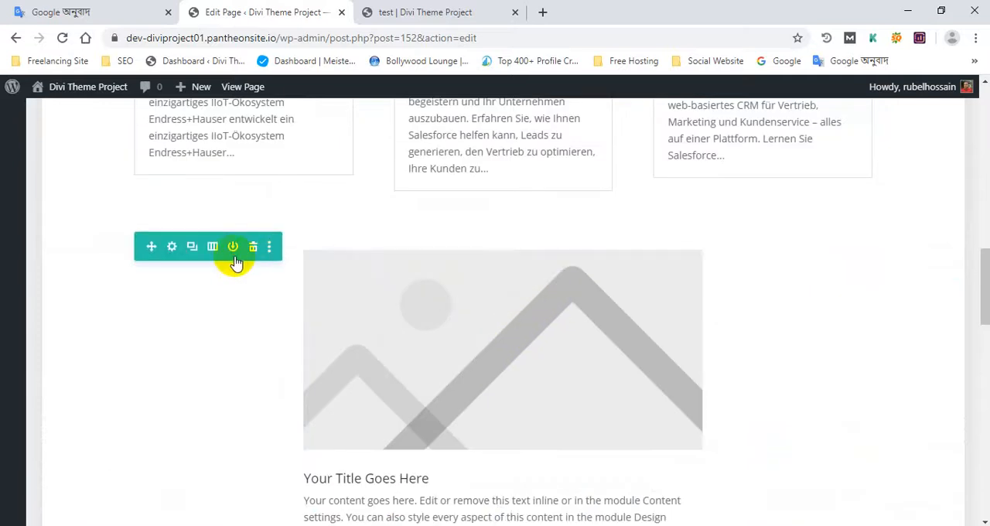
pyautogui.click(213, 248)
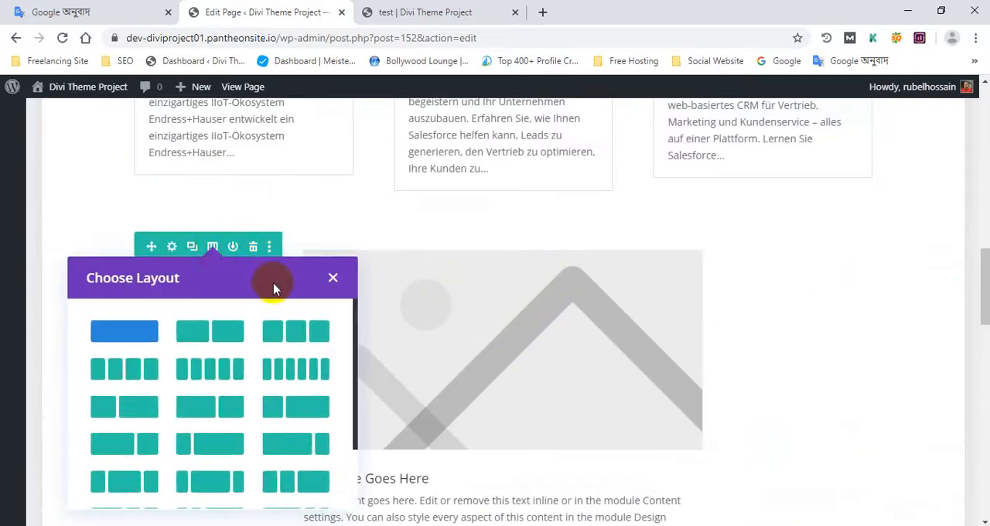
pyautogui.click(296, 331)
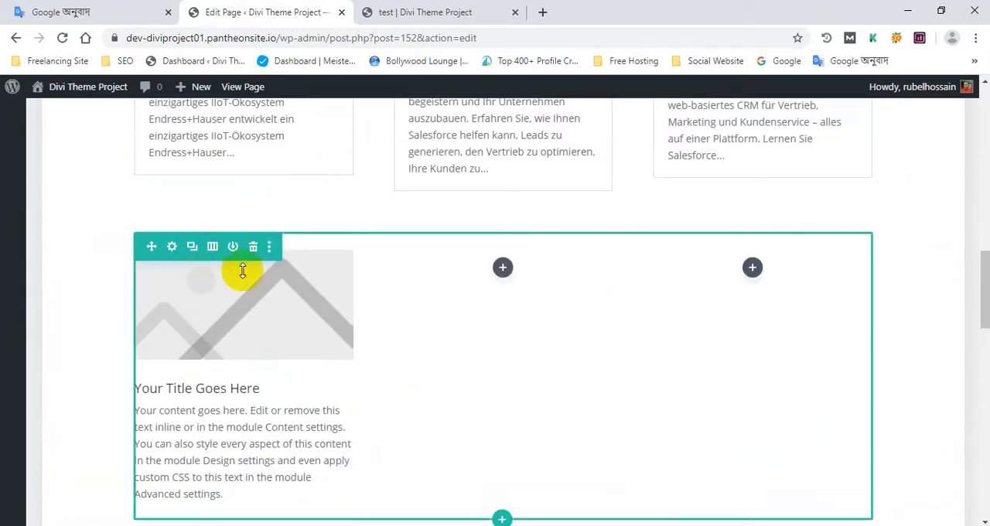
# - Duplicate the blurb twice and move the copies into the row's third and second columns
pyautogui.moveTo(234, 306)
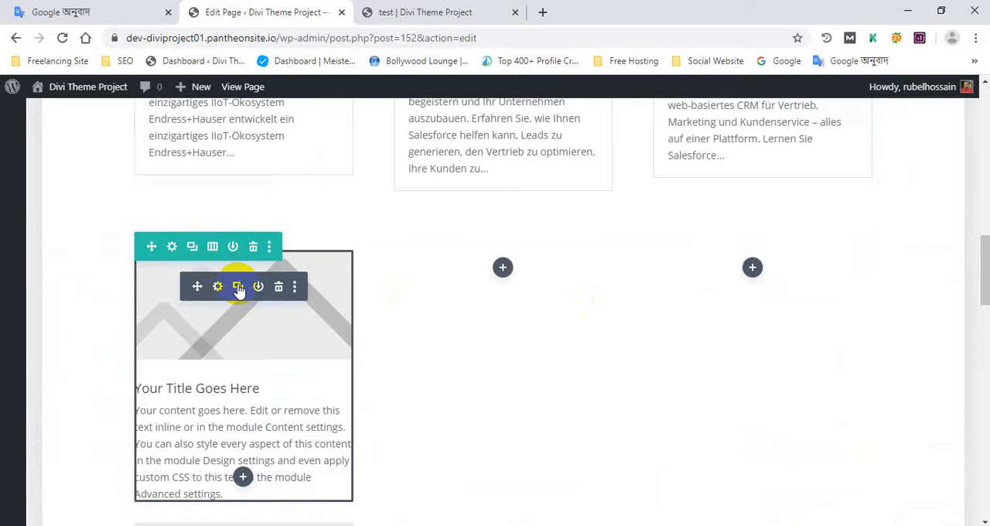
pyautogui.scroll(-2, 297, 335)
pyautogui.scroll(1, 248, 241)
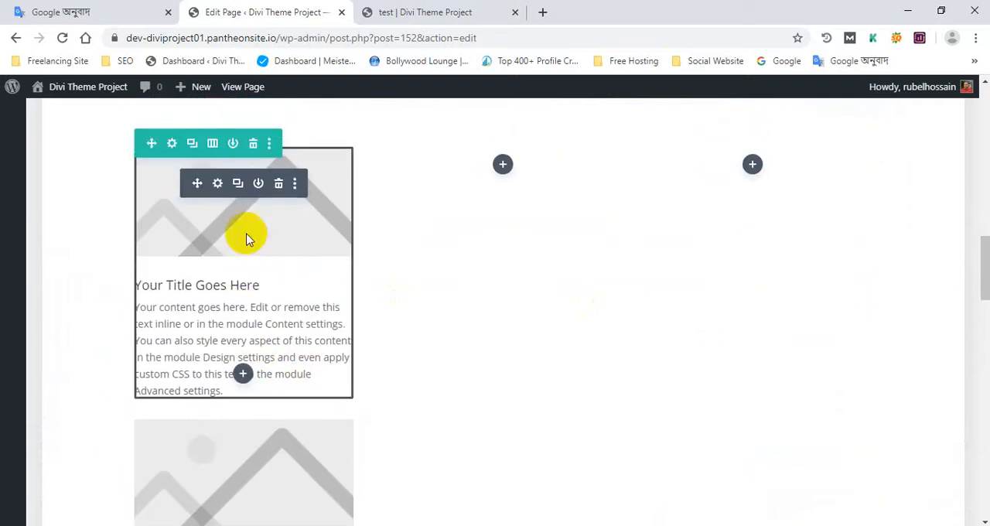
pyautogui.moveTo(200, 215); pyautogui.dragTo(762, 196)
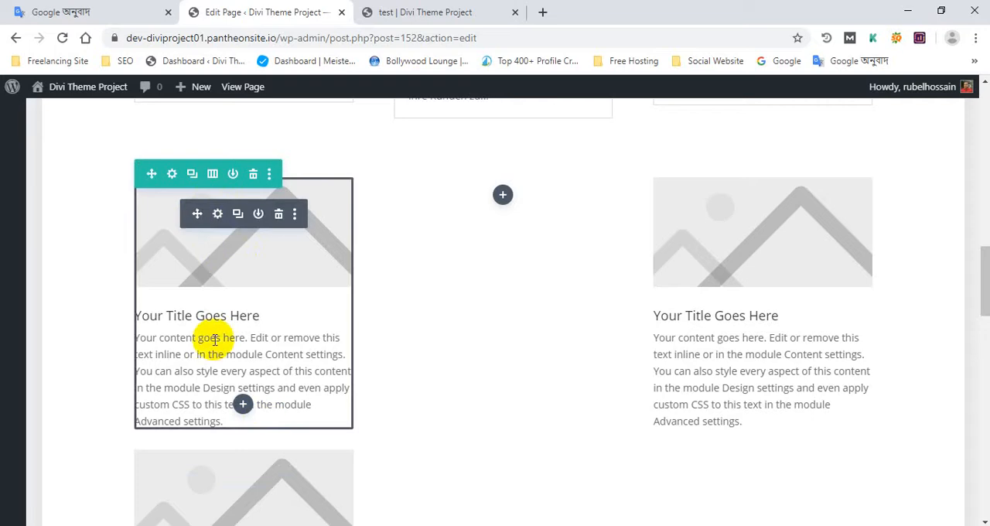
pyautogui.moveTo(198, 216); pyautogui.dragTo(507, 195)
pyautogui.scroll(-2, 614, 313)
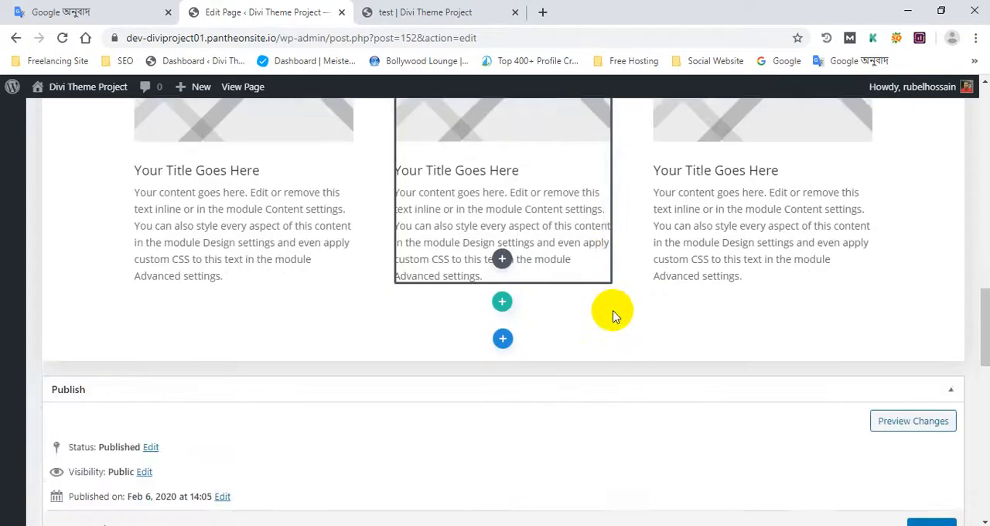
# - Look over the bar counters, blog grid and three blurbs on the page
pyautogui.scroll(3, 618, 317)
pyautogui.scroll(5, 796, 340)
pyautogui.scroll(-1, 232, 221)
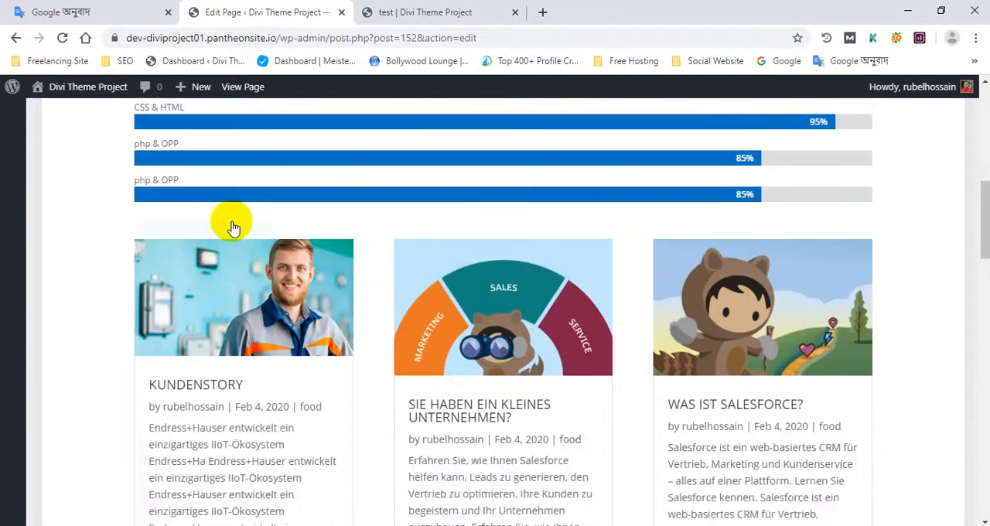
pyautogui.scroll(2, 387, 309)
pyautogui.scroll(-8, 563, 400)
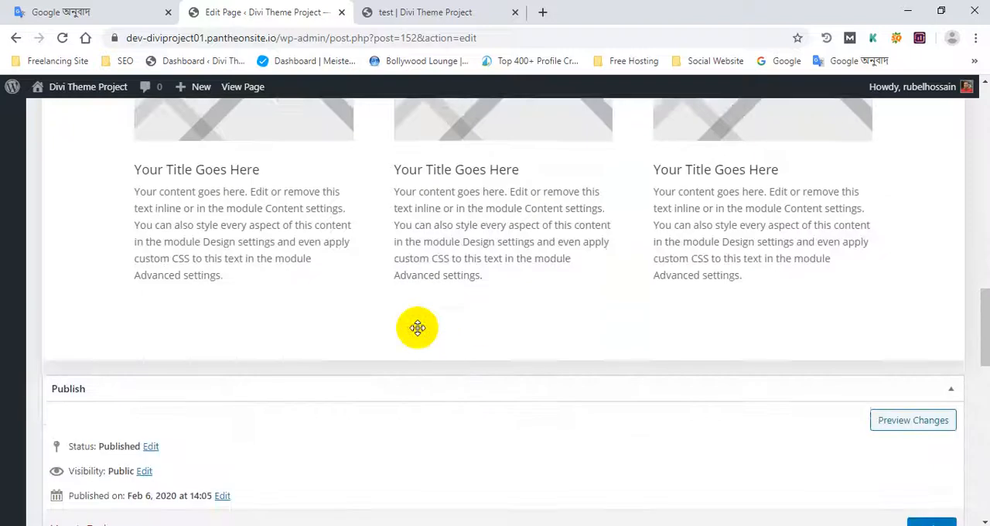
pyautogui.scroll(3, 415, 327)
pyautogui.scroll(1, 379, 291)
pyautogui.scroll(-2, 402, 304)
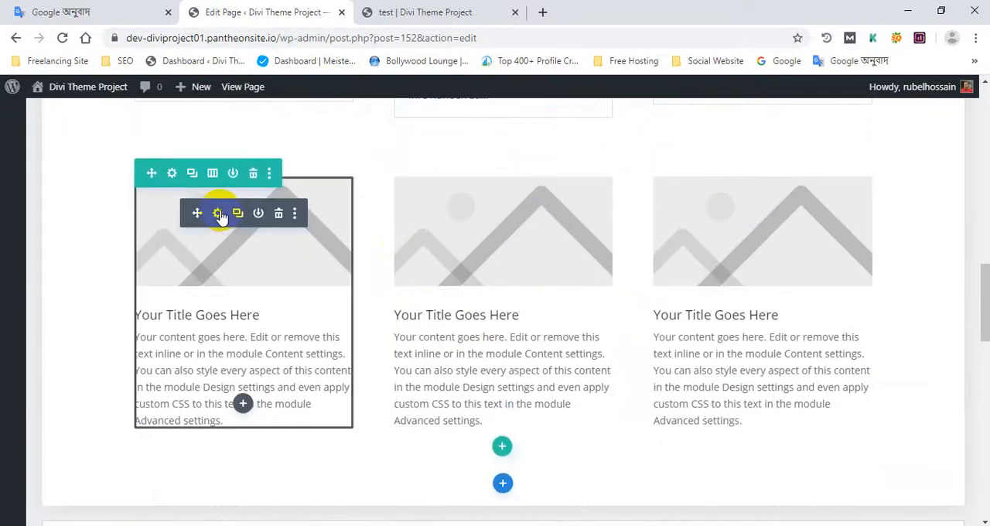
# - Examine the first blurb's content settings and its Image & Icon design options
pyautogui.click(219, 215)
pyautogui.scroll(-3, 683, 282)
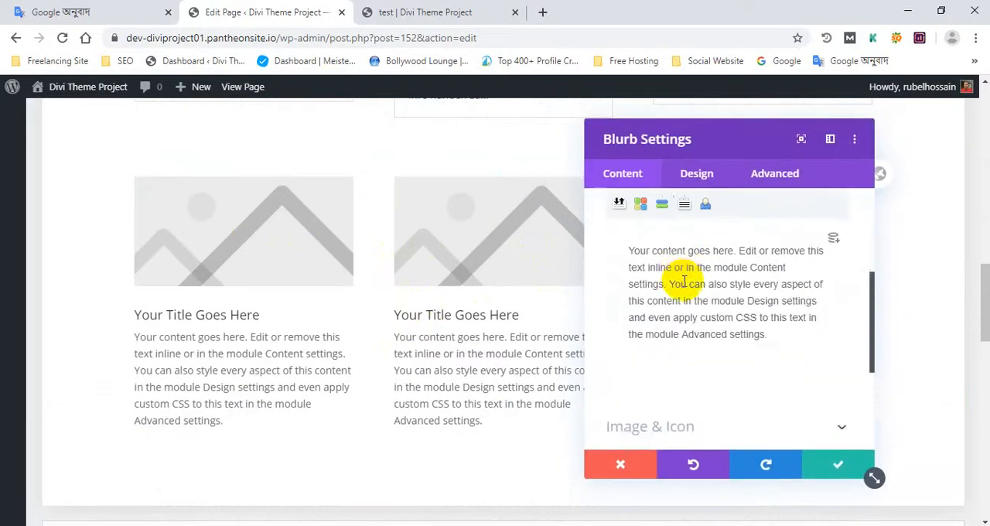
pyautogui.click(697, 176)
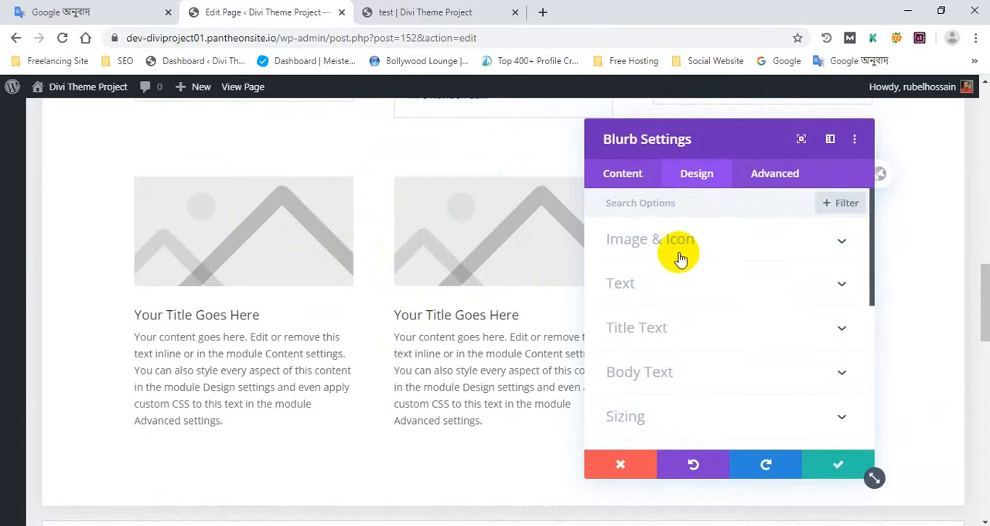
pyautogui.click(680, 256)
pyautogui.scroll(-5, 681, 255)
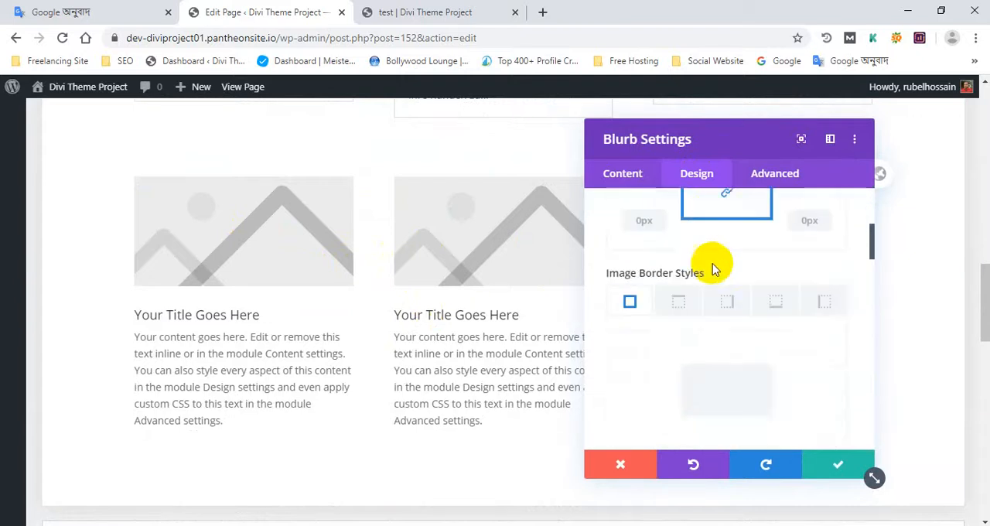
pyautogui.click(627, 173)
pyautogui.scroll(-2, 703, 306)
pyautogui.scroll(2, 701, 301)
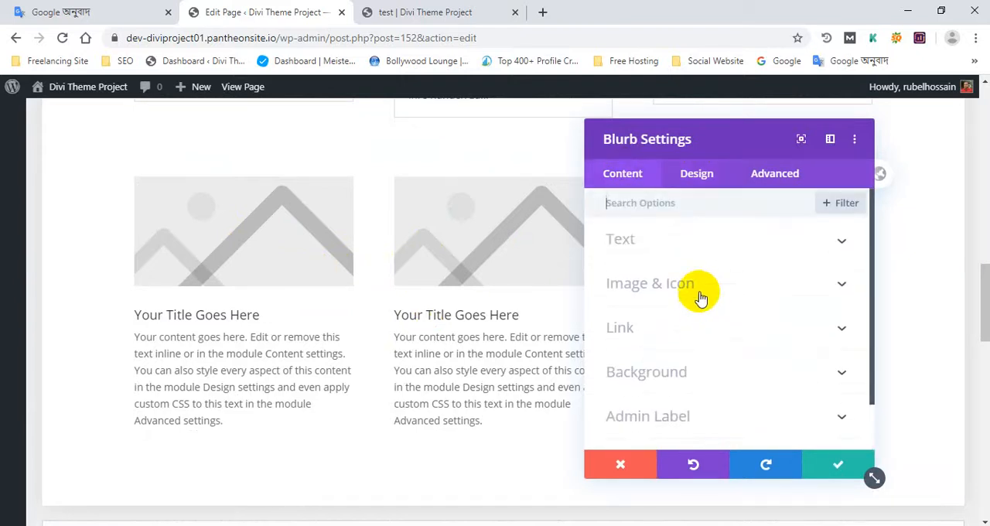
# - Replace the first blurb's placeholder image with the photo of the smiling worker from the media library
pyautogui.click(631, 241)
pyautogui.scroll(-6, 703, 328)
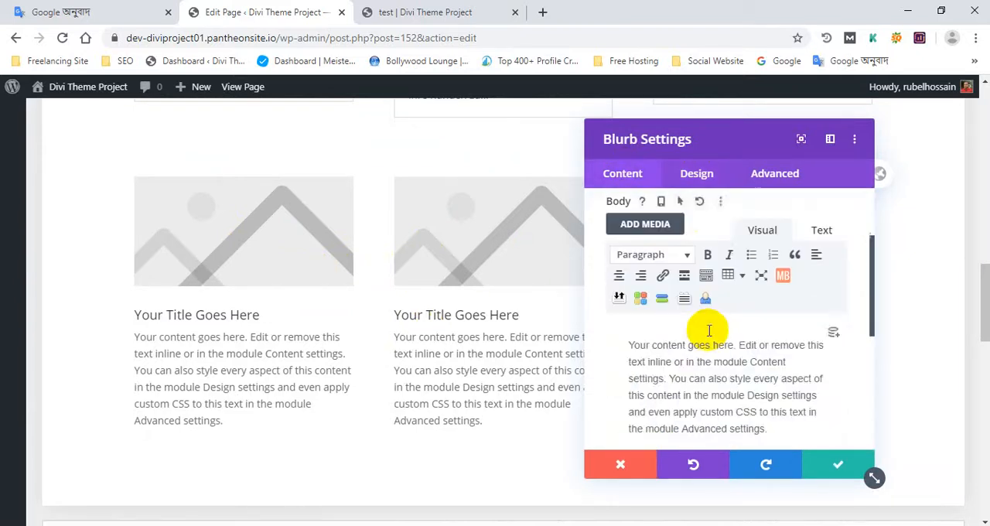
pyautogui.click(668, 236)
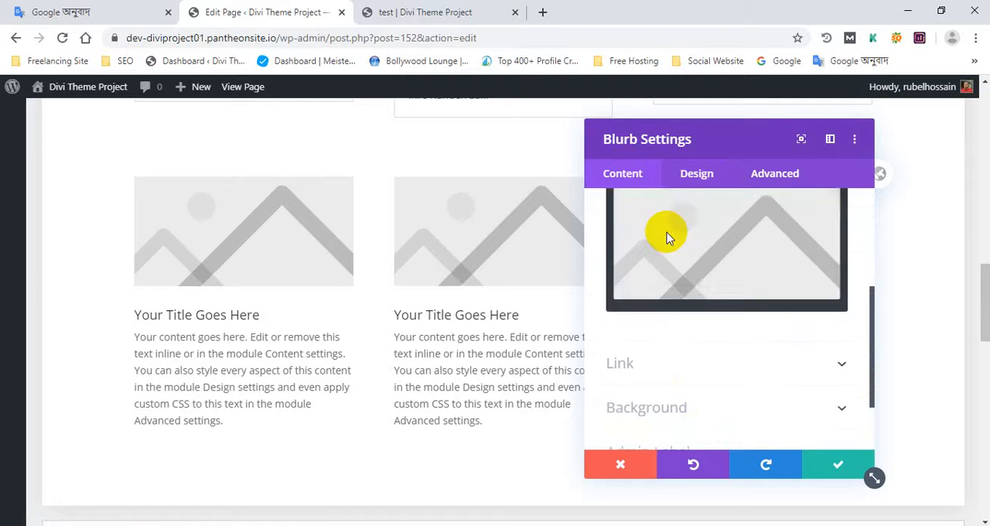
pyautogui.click(729, 382)
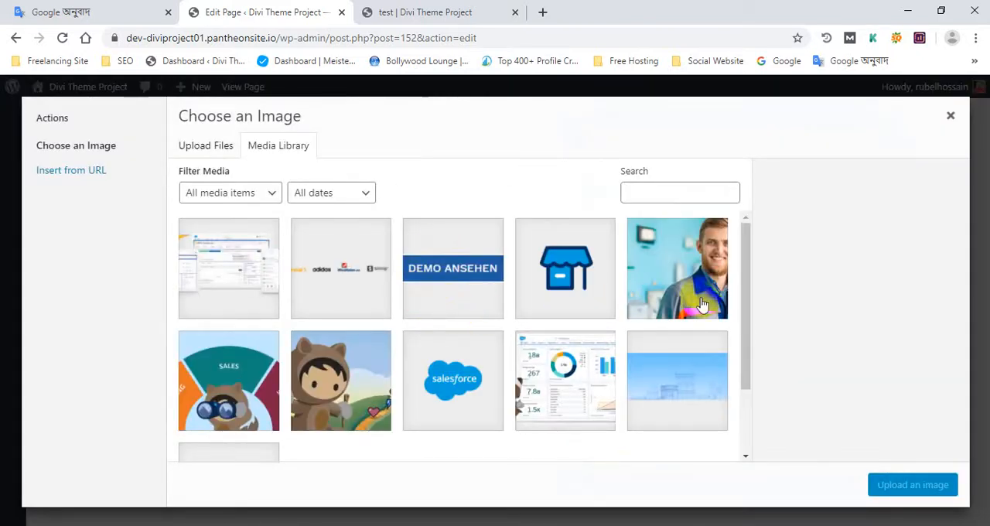
pyautogui.click(701, 306)
pyautogui.click(914, 485)
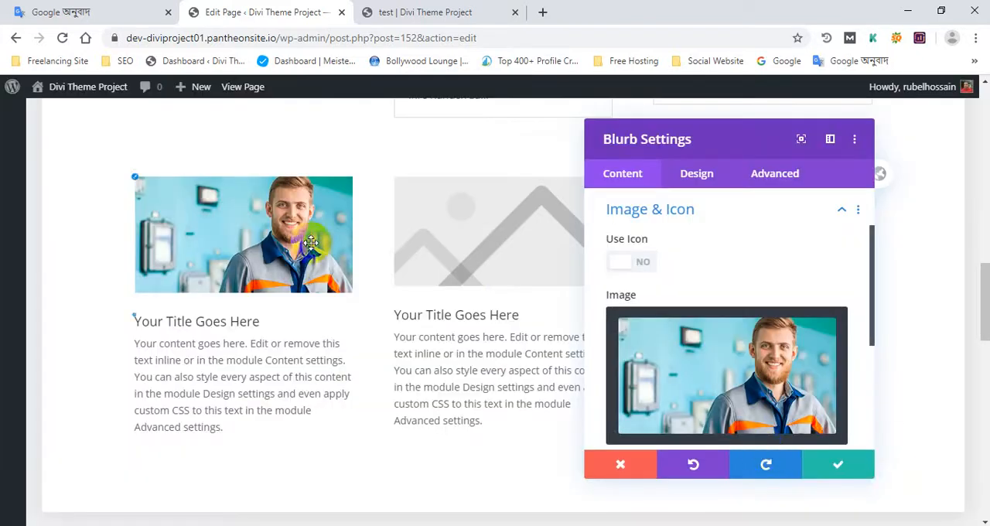
# - Save the first blurb's image change and add a single-column row below the three blurbs
pyautogui.click(827, 478)
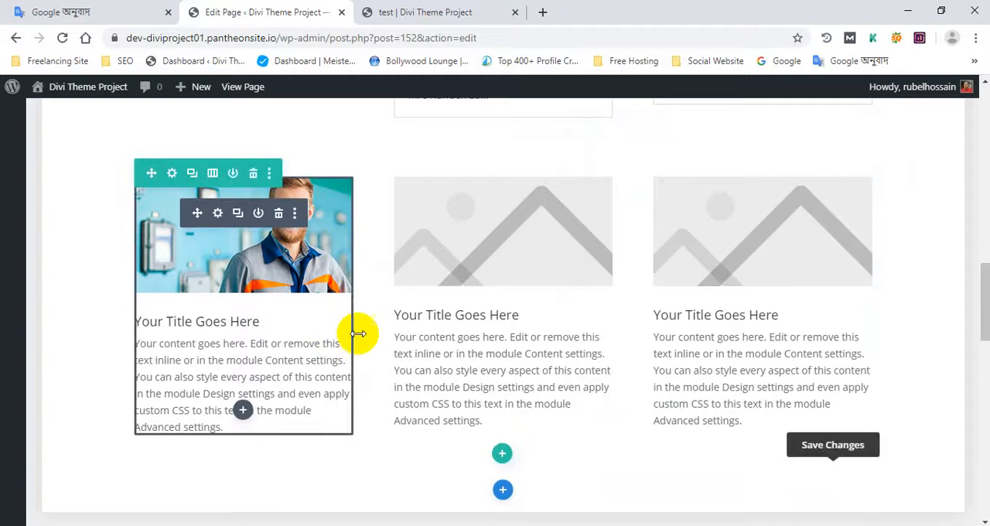
pyautogui.scroll(-1, 582, 431)
pyautogui.scroll(-2, 453, 348)
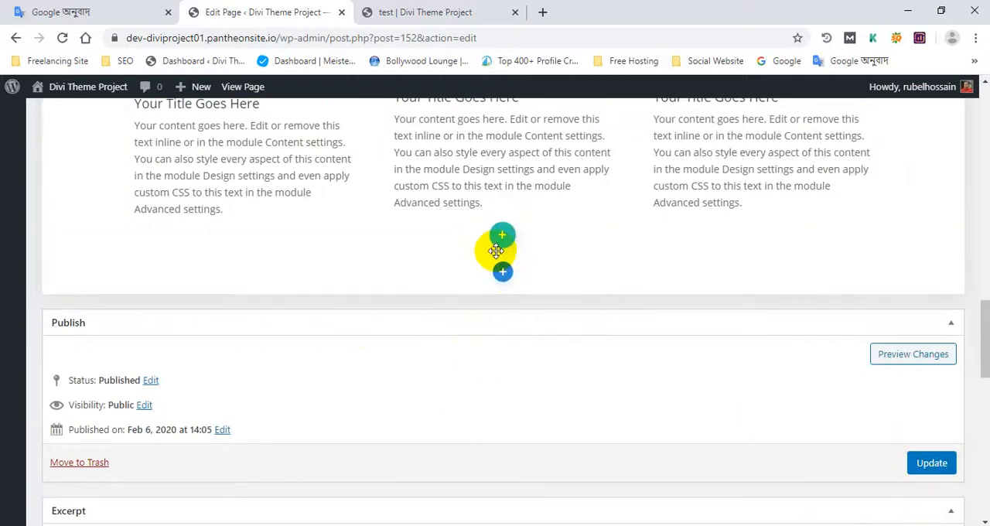
pyautogui.scroll(-4, 575, 254)
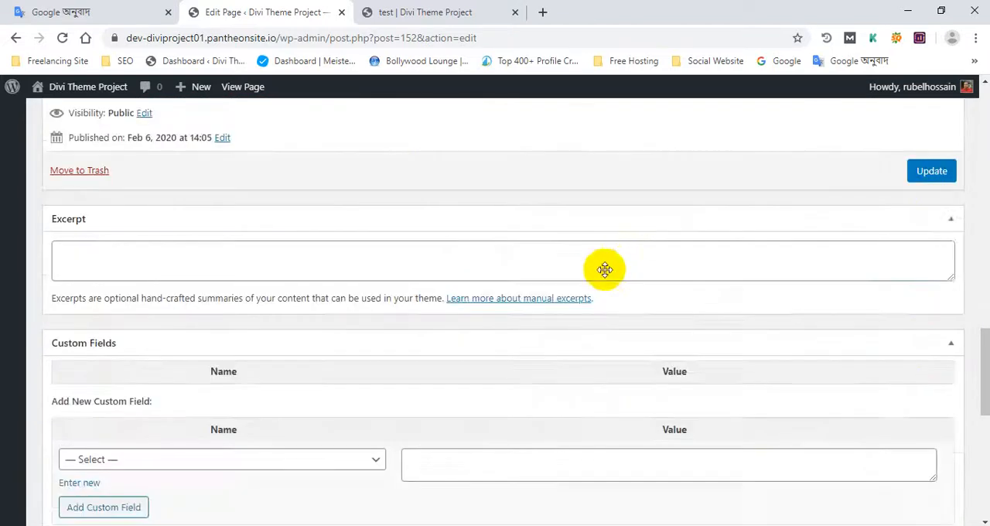
pyautogui.scroll(5, 603, 270)
pyautogui.click(504, 306)
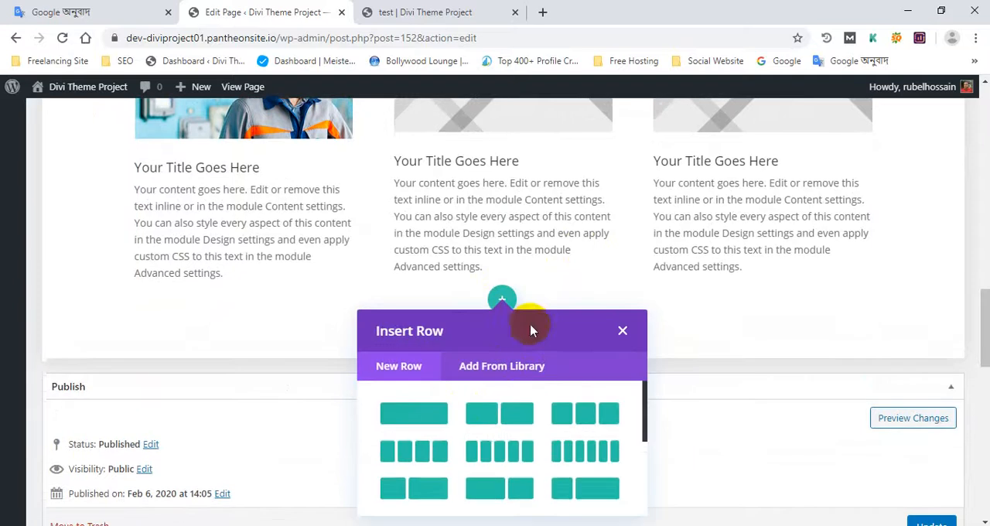
pyautogui.click(420, 415)
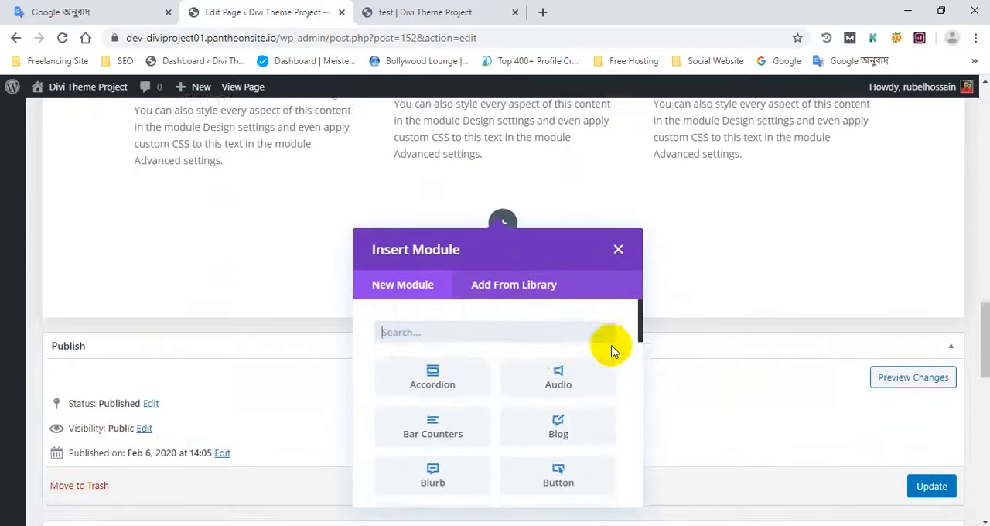
pyautogui.scroll(-2, 594, 360)
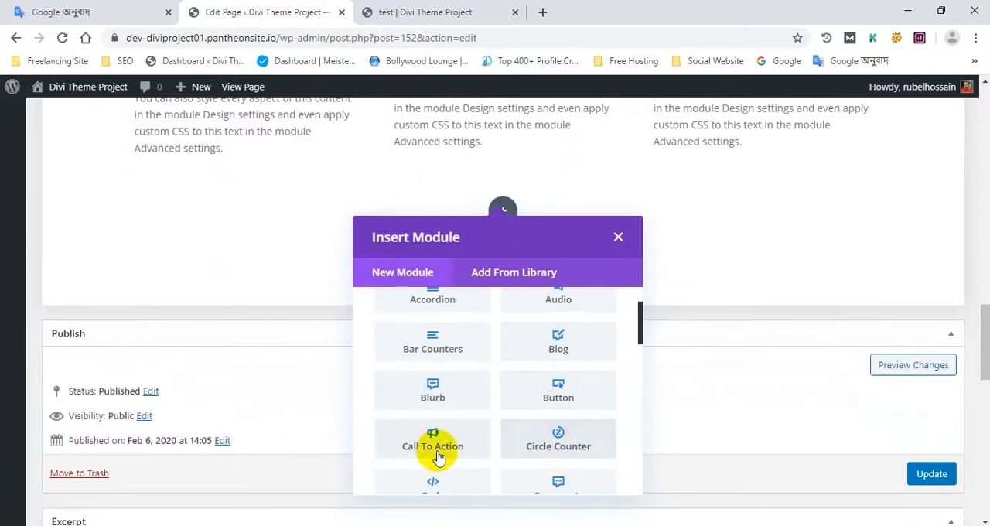
pyautogui.scroll(-1, 451, 457)
pyautogui.click(451, 375)
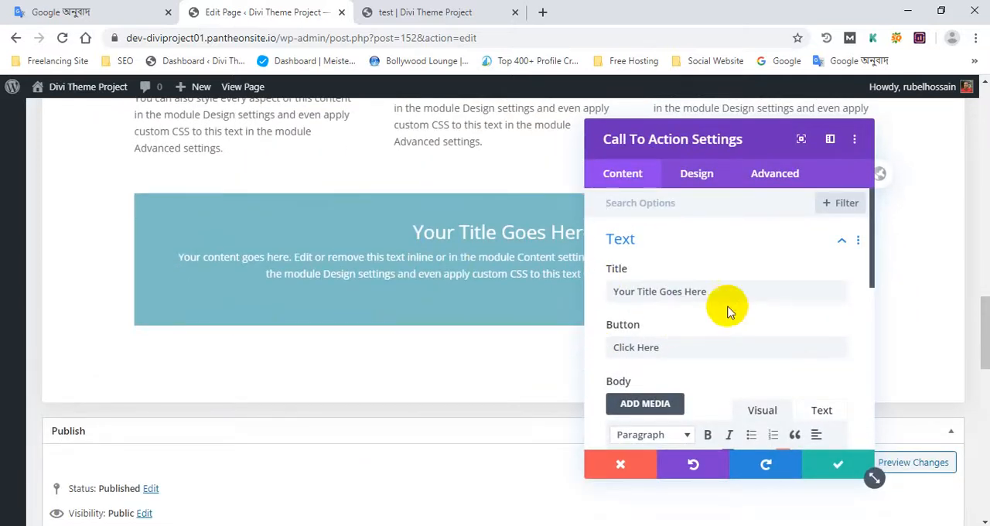
pyautogui.click(843, 468)
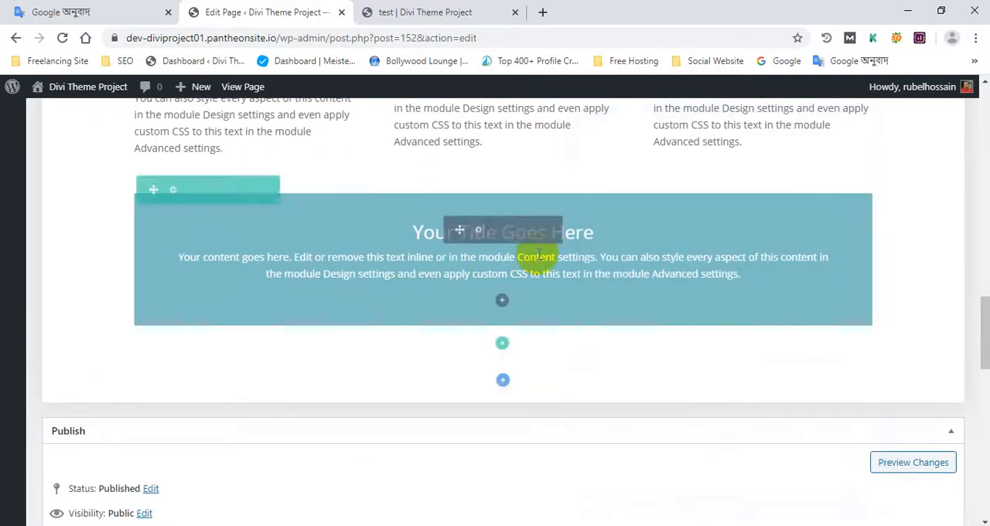
pyautogui.click(538, 230)
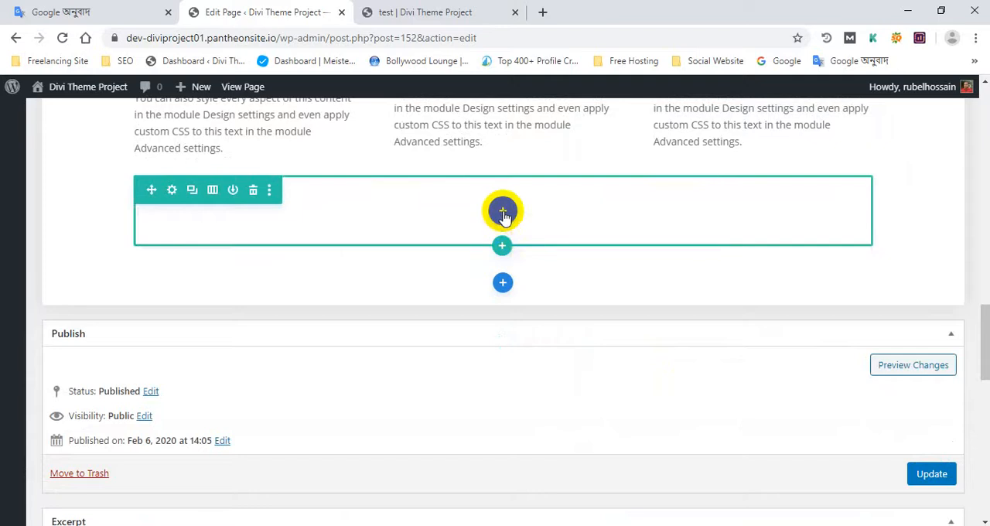
# - Insert a Contact Form module into the empty row below the blurbs, moving its settings window clear of the form
pyautogui.click(502, 211)
pyautogui.scroll(-5, 535, 367)
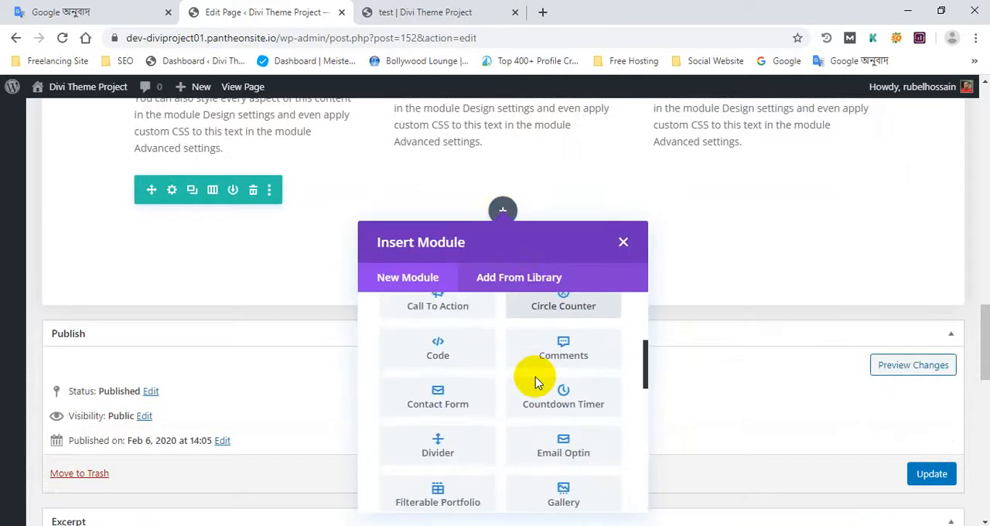
pyautogui.click(457, 394)
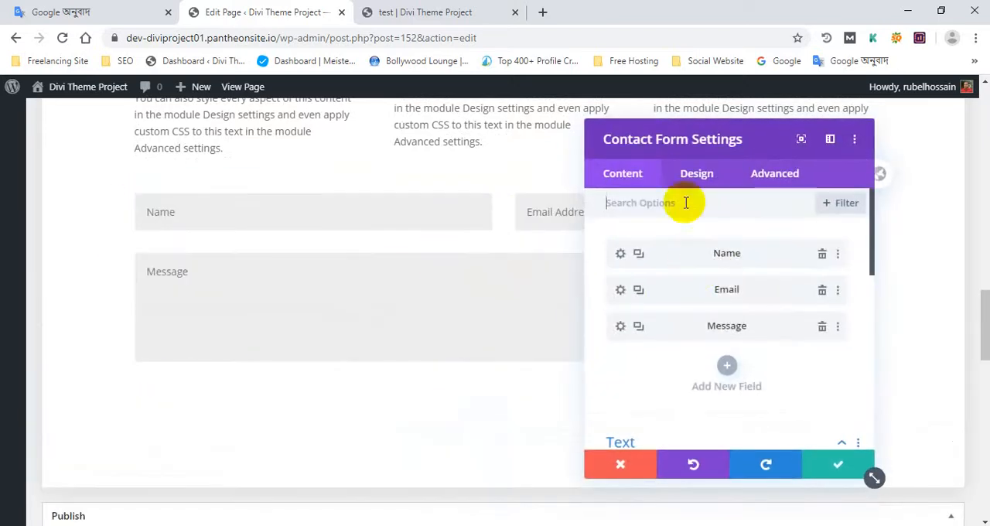
pyautogui.moveTo(686, 137); pyautogui.dragTo(637, 239)
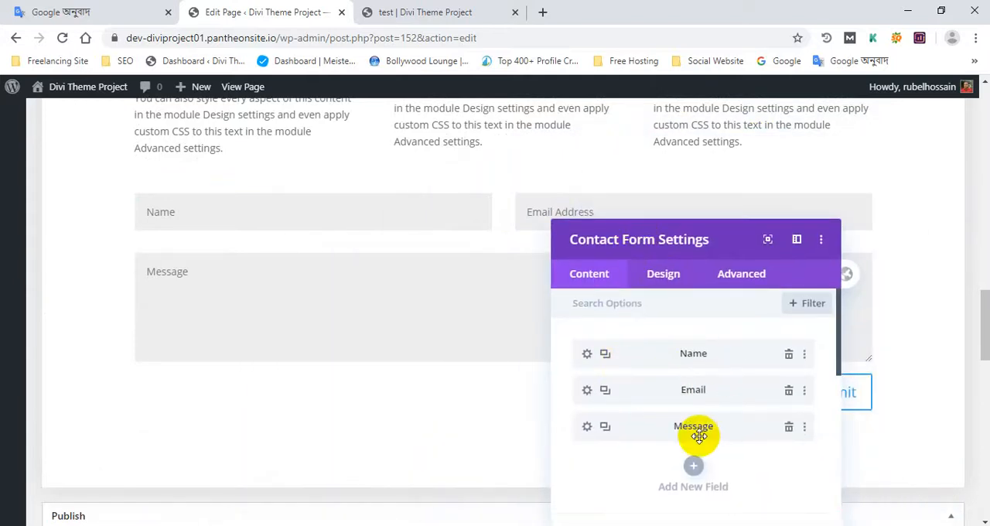
# - Add a new field titled Section to the contact form and save the form
pyautogui.click(695, 467)
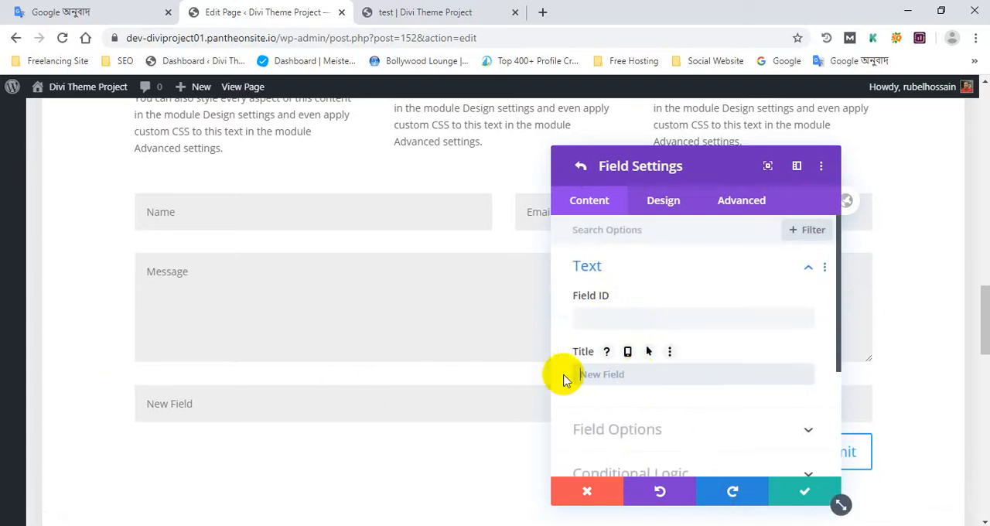
pyautogui.click(608, 319)
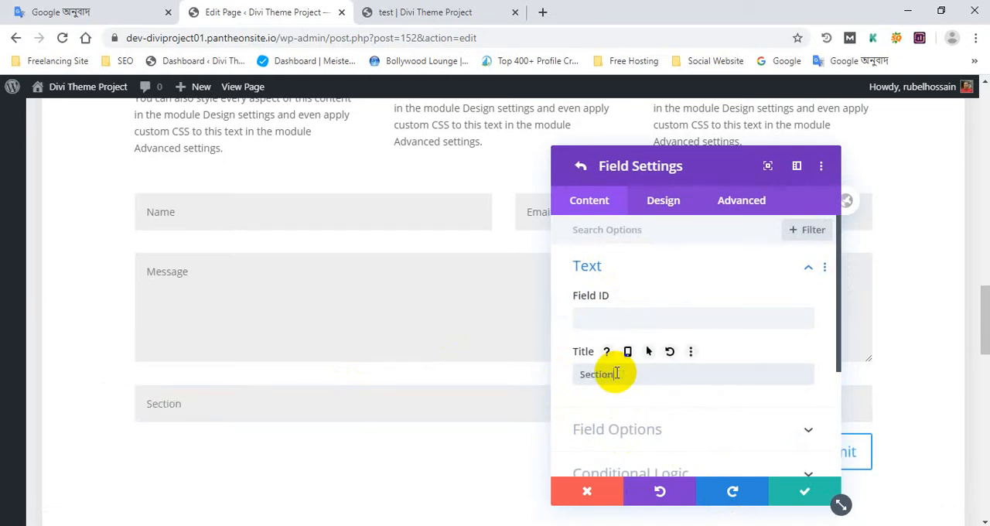
pyautogui.click(821, 493)
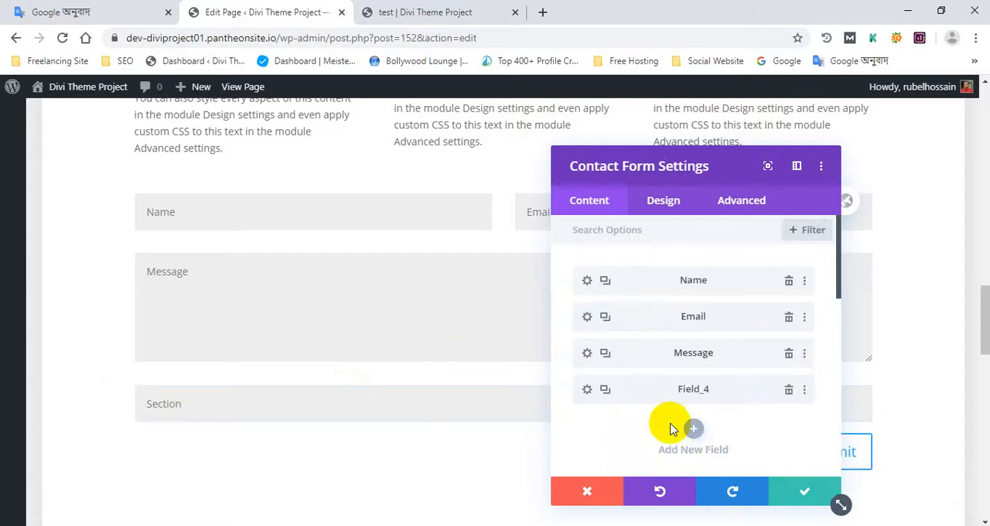
pyautogui.click(810, 493)
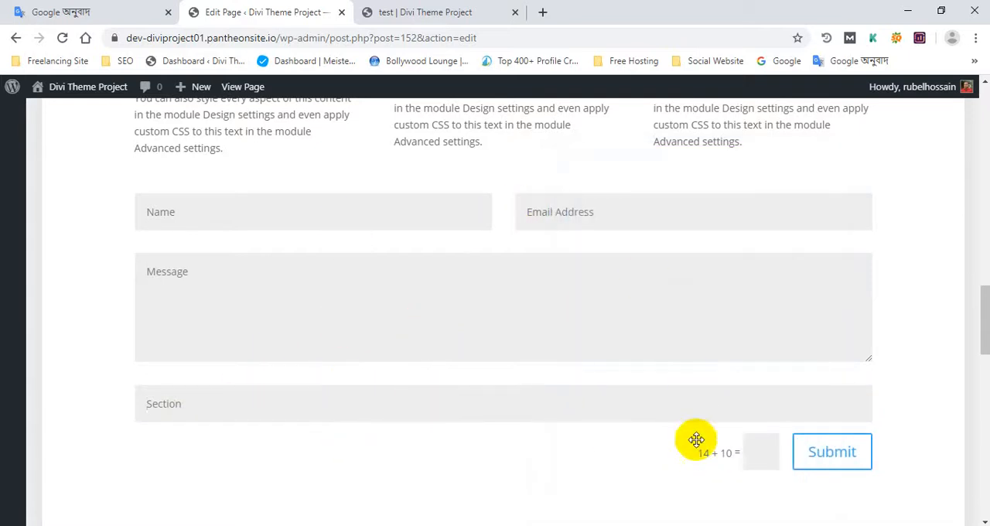
# - Reorder the contact form's fields so that Section sits between Email and Message, and save the form
pyautogui.scroll(2, 902, 243)
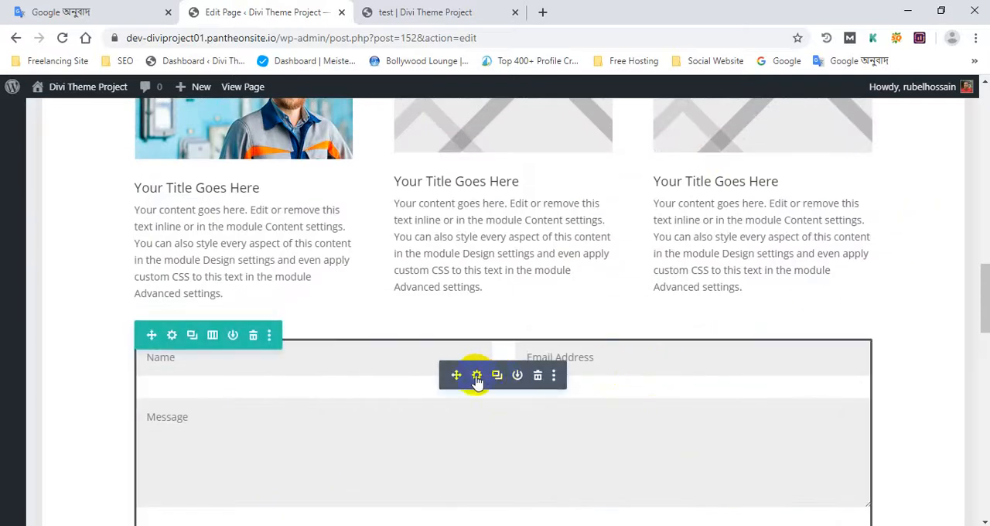
pyautogui.click(476, 376)
pyautogui.moveTo(626, 382); pyautogui.dragTo(617, 362)
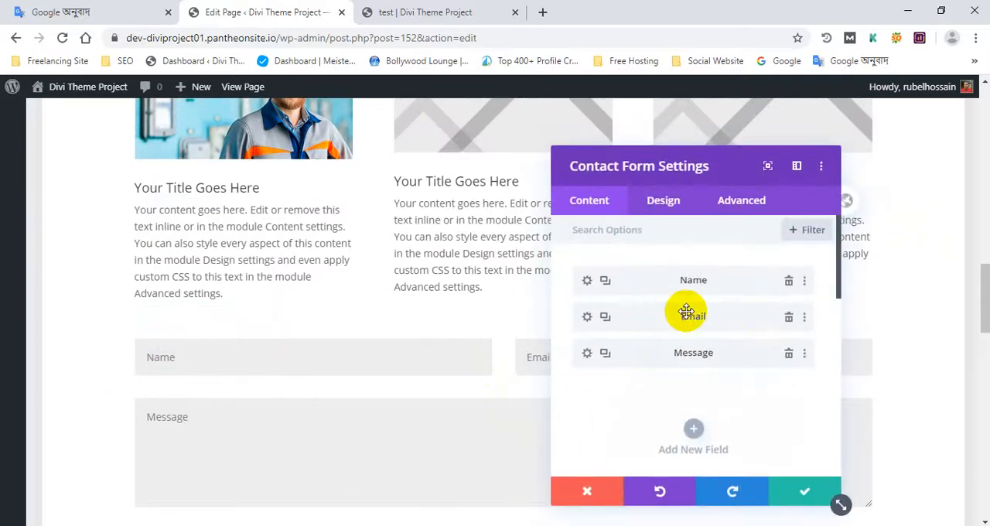
pyautogui.moveTo(691, 315); pyautogui.dragTo(691, 290)
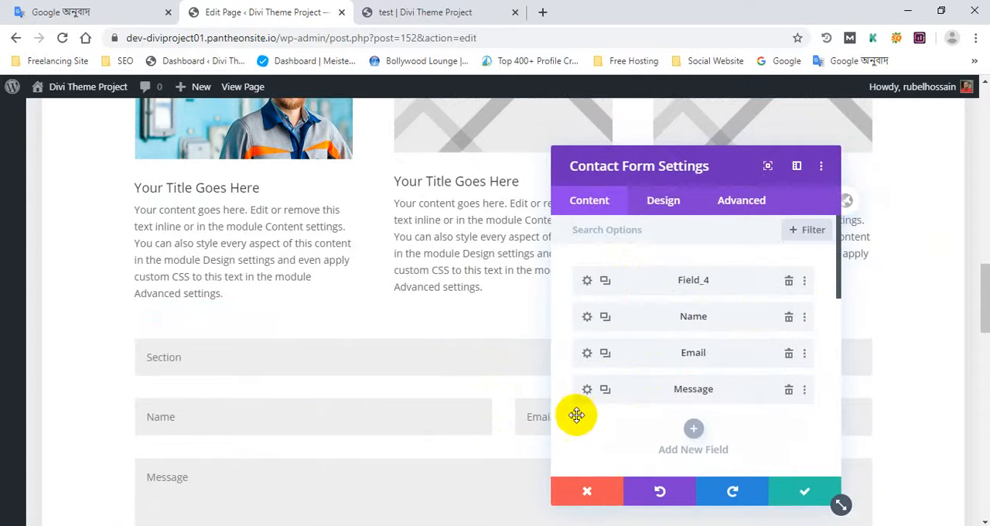
pyautogui.scroll(-1, 425, 355)
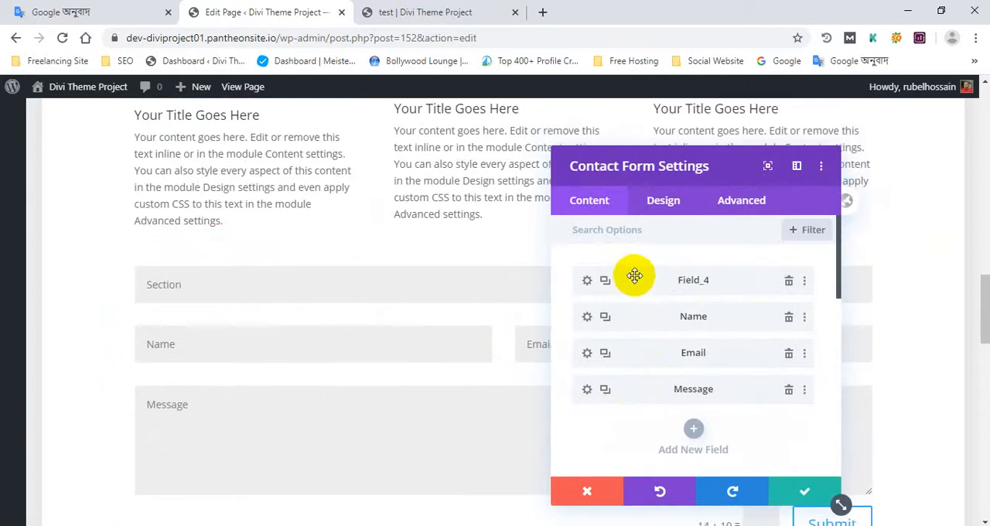
pyautogui.moveTo(634, 276); pyautogui.dragTo(633, 331)
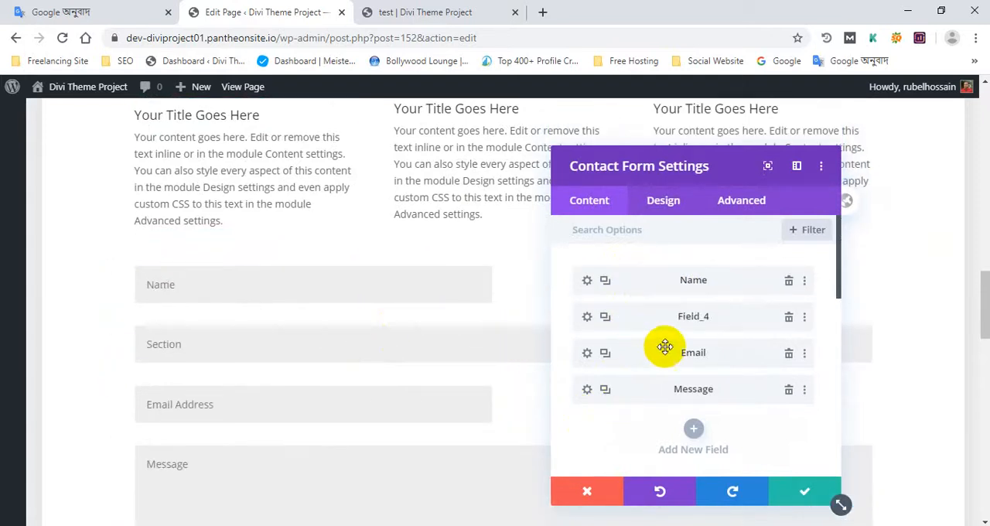
pyautogui.moveTo(649, 312); pyautogui.dragTo(649, 366)
pyautogui.click(808, 503)
# - Look over the contact form's field layout on the page
pyautogui.scroll(-2, 477, 287)
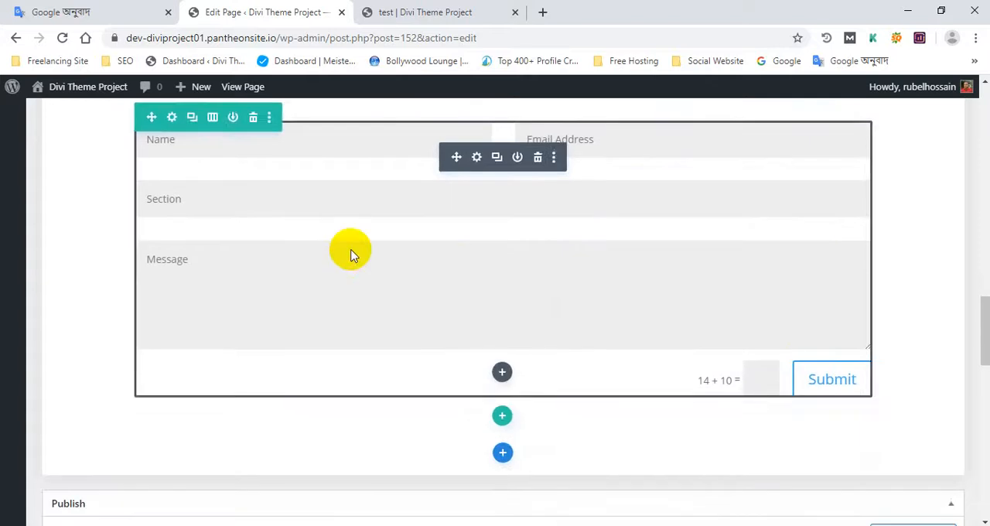
pyautogui.scroll(1, 564, 276)
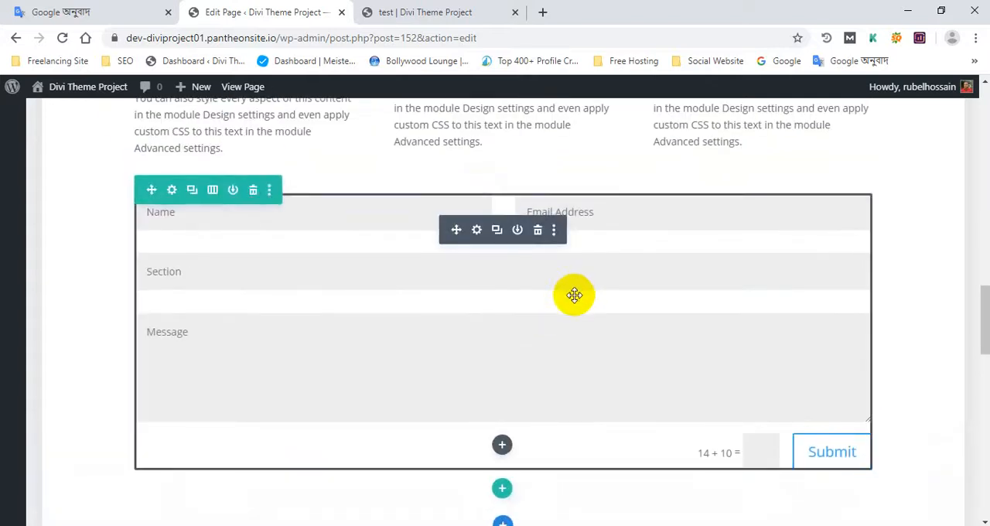
pyautogui.scroll(1, 575, 294)
pyautogui.scroll(-3, 557, 332)
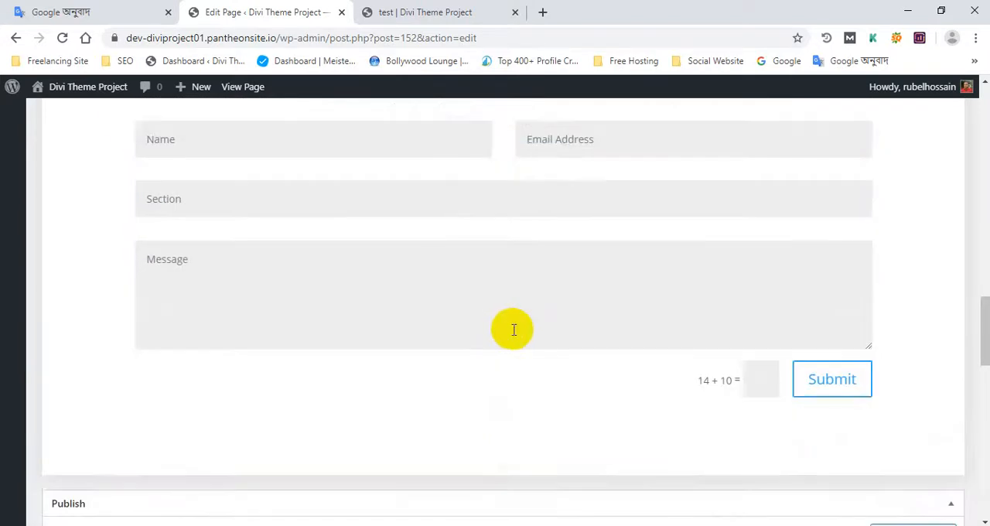
pyautogui.scroll(2, 526, 328)
pyautogui.scroll(1, 426, 276)
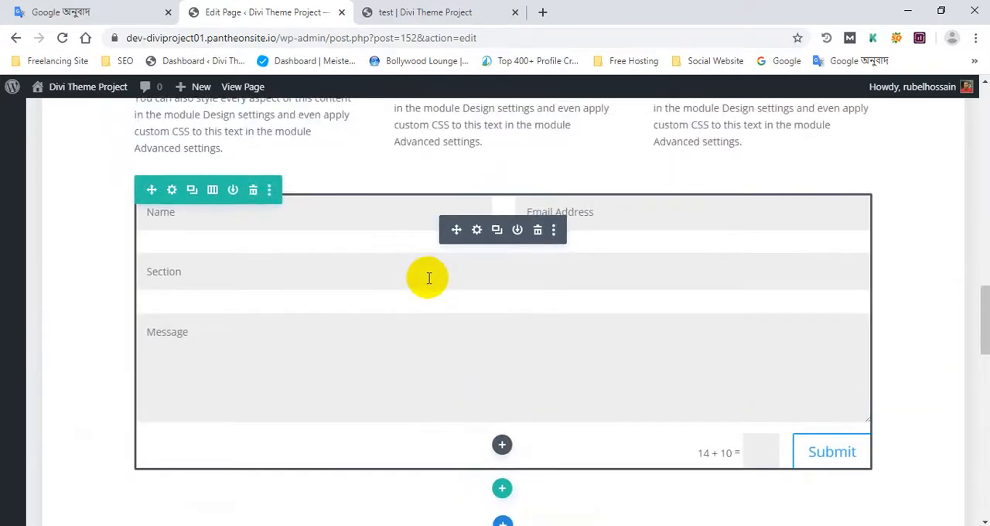
pyautogui.scroll(-2, 372, 285)
pyautogui.scroll(2, 372, 285)
pyautogui.scroll(-4, 408, 314)
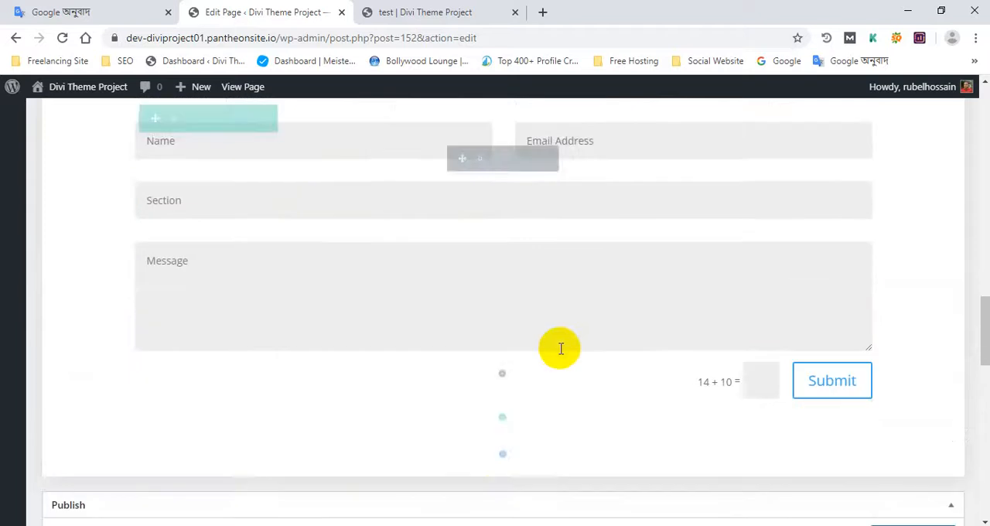
# - Add a single-column row below the contact form with a Circle Counter module and set its number to 90
pyautogui.click(500, 199)
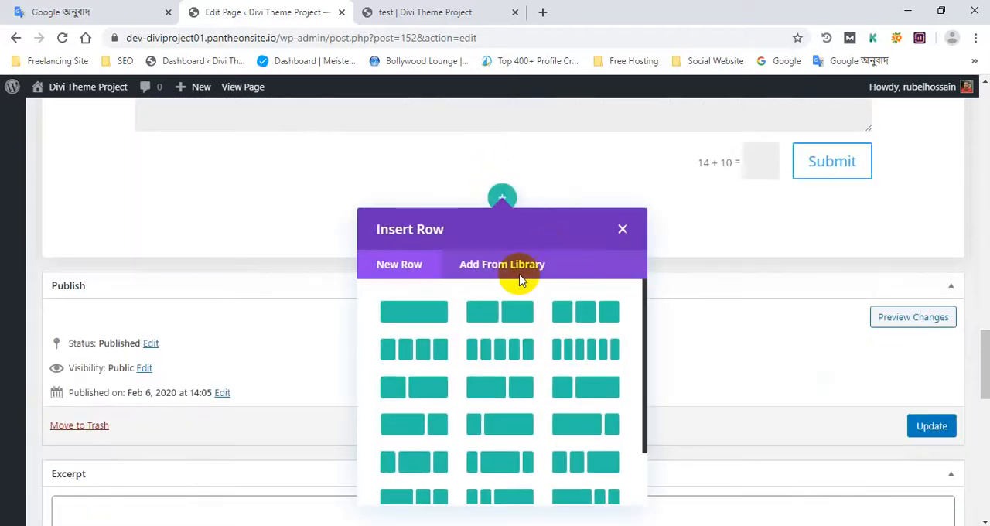
pyautogui.click(418, 311)
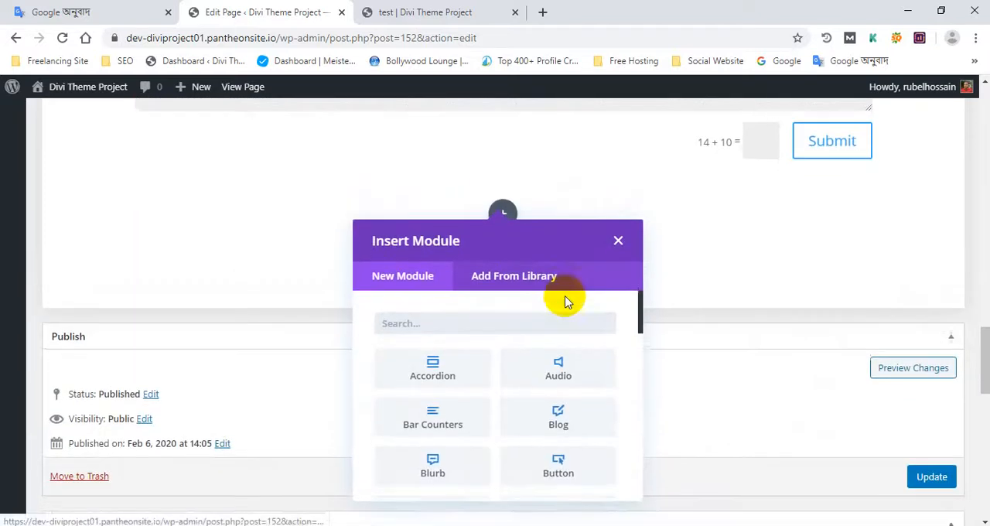
pyautogui.scroll(-1, 531, 374)
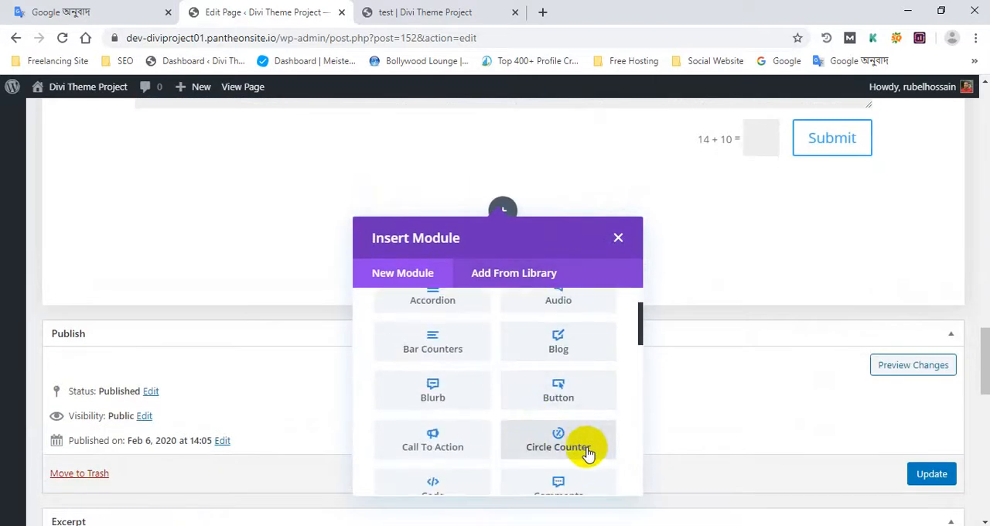
pyautogui.scroll(-1, 588, 454)
pyautogui.click(566, 370)
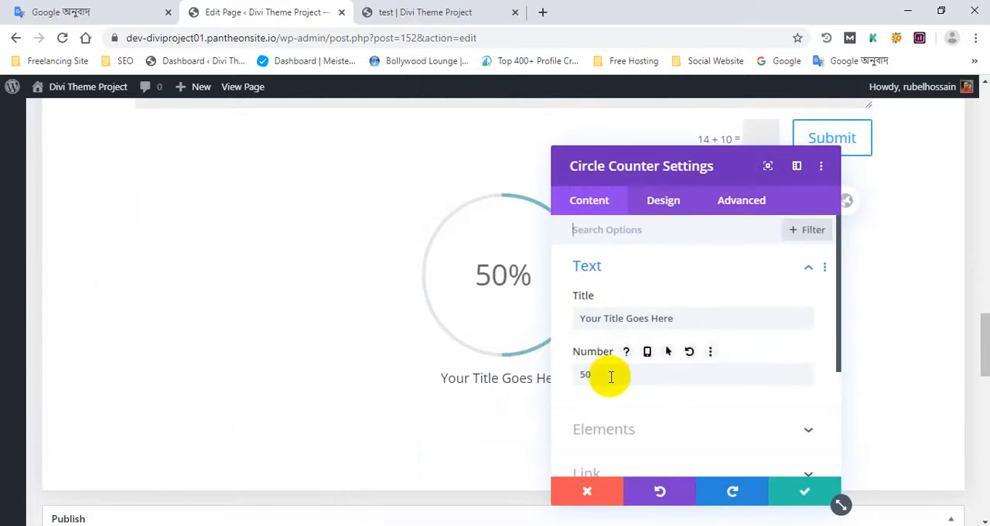
pyautogui.moveTo(611, 377); pyautogui.dragTo(544, 373)
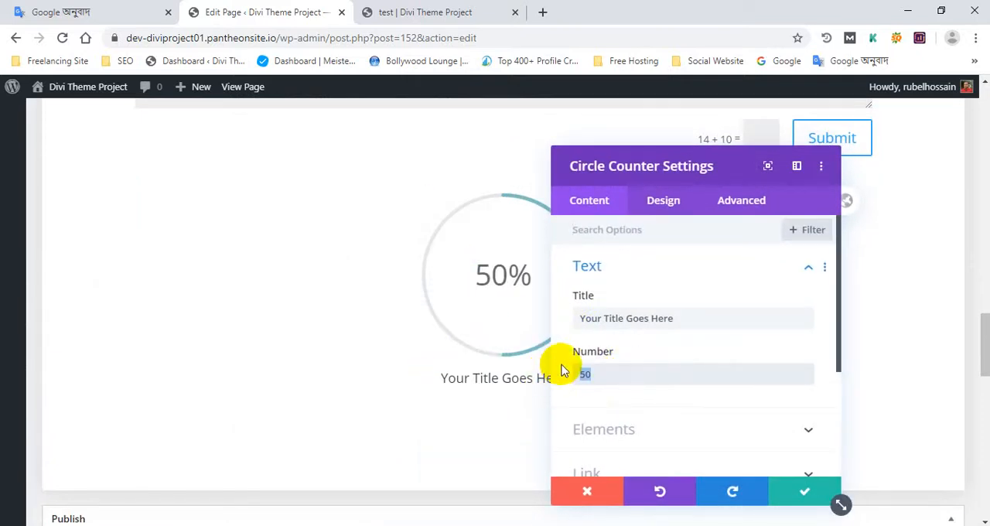
pyautogui.write('90')
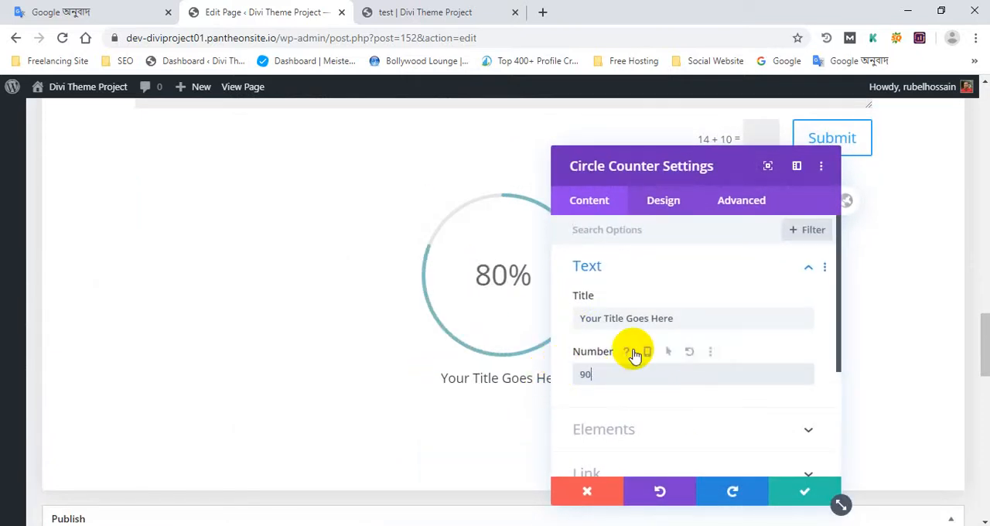
# - Set the Circle Counter's circle color to blue and save the module settings
pyautogui.click(670, 203)
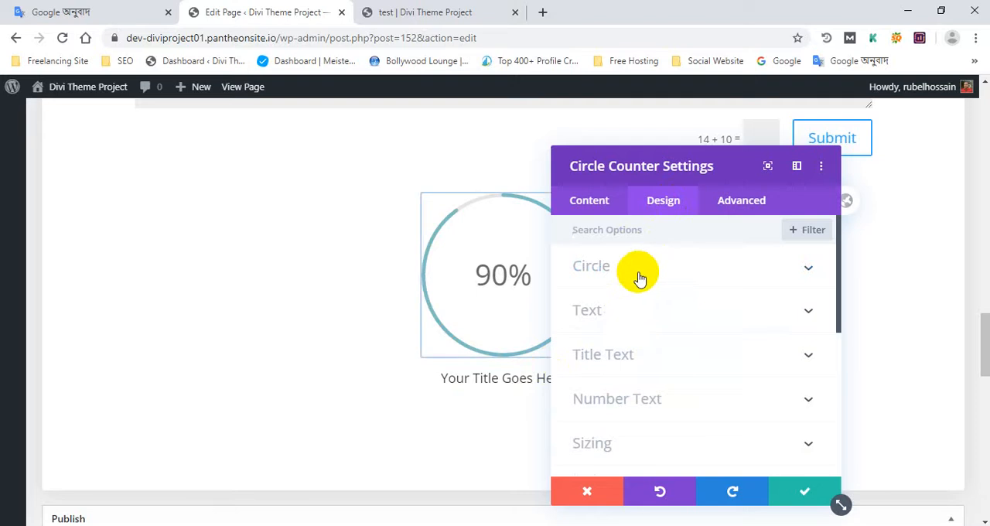
pyautogui.scroll(-4, 638, 352)
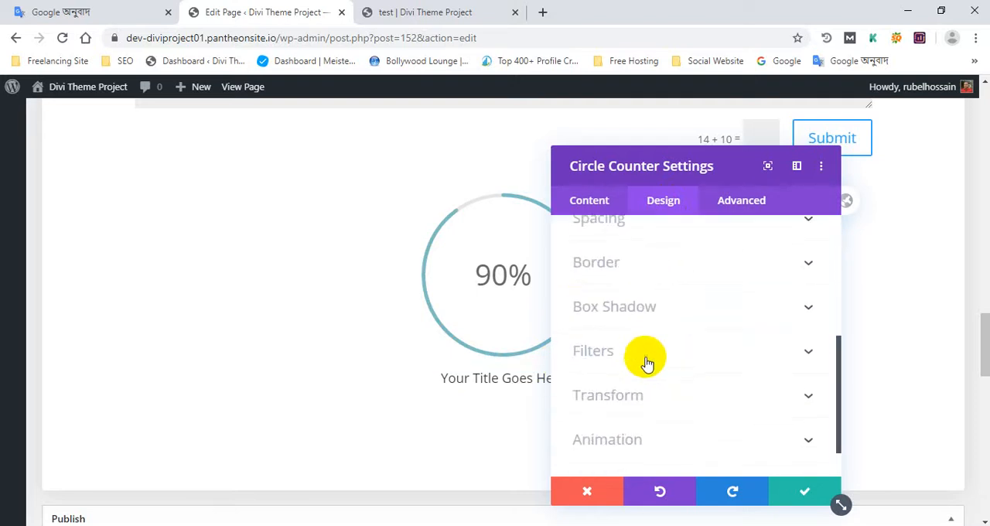
pyautogui.scroll(-1, 646, 362)
pyautogui.scroll(5, 645, 361)
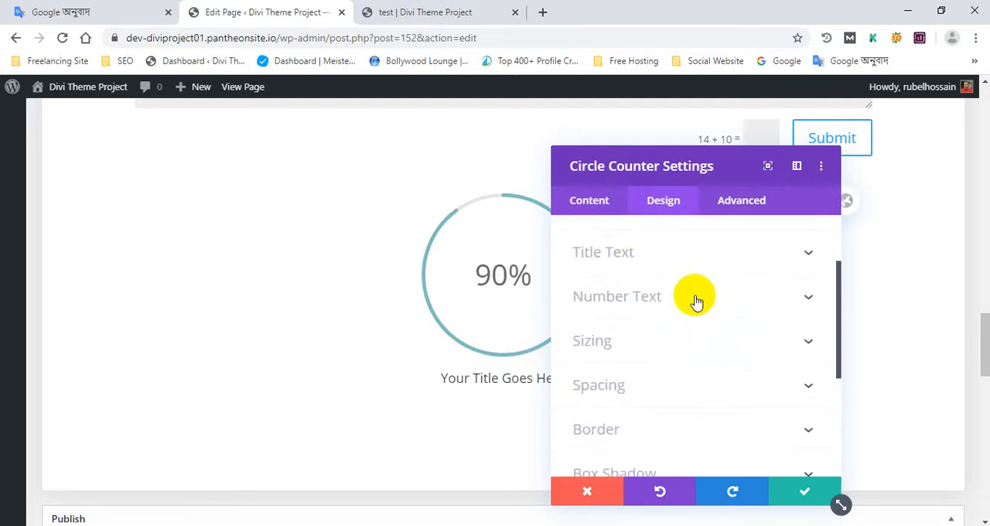
pyautogui.scroll(3, 668, 314)
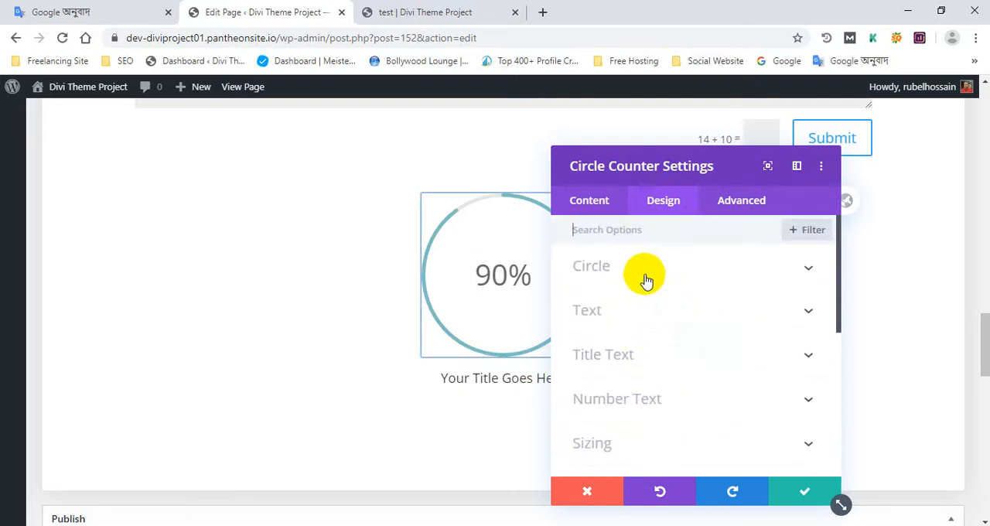
pyautogui.click(646, 274)
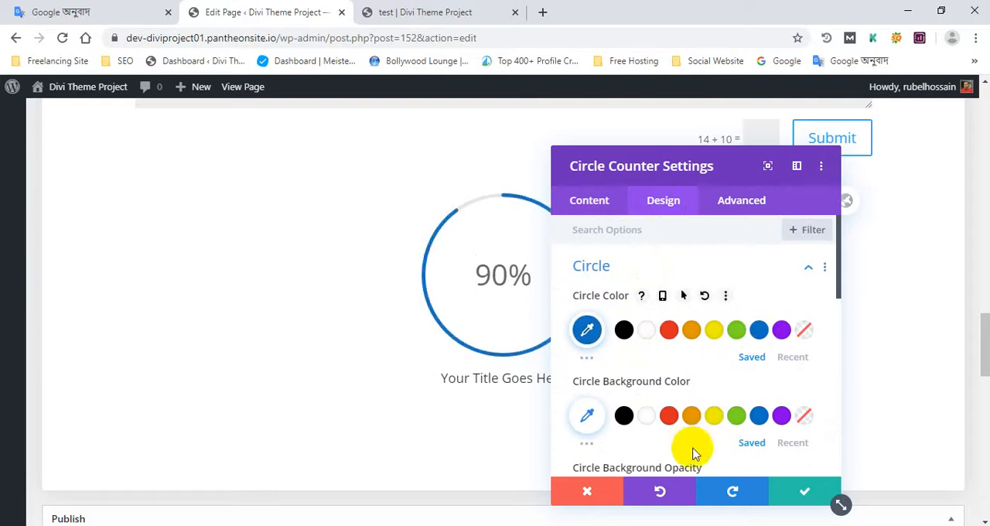
pyautogui.click(670, 331)
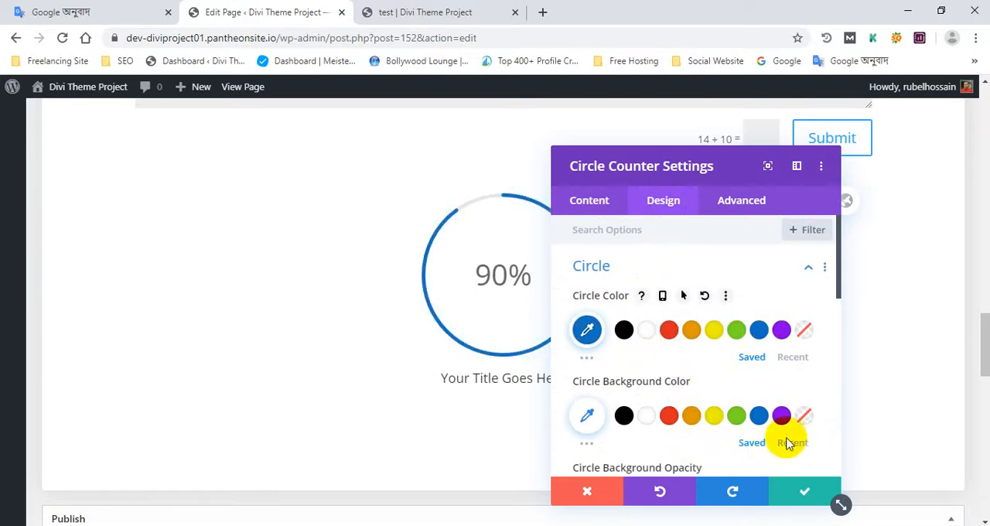
pyautogui.click(821, 502)
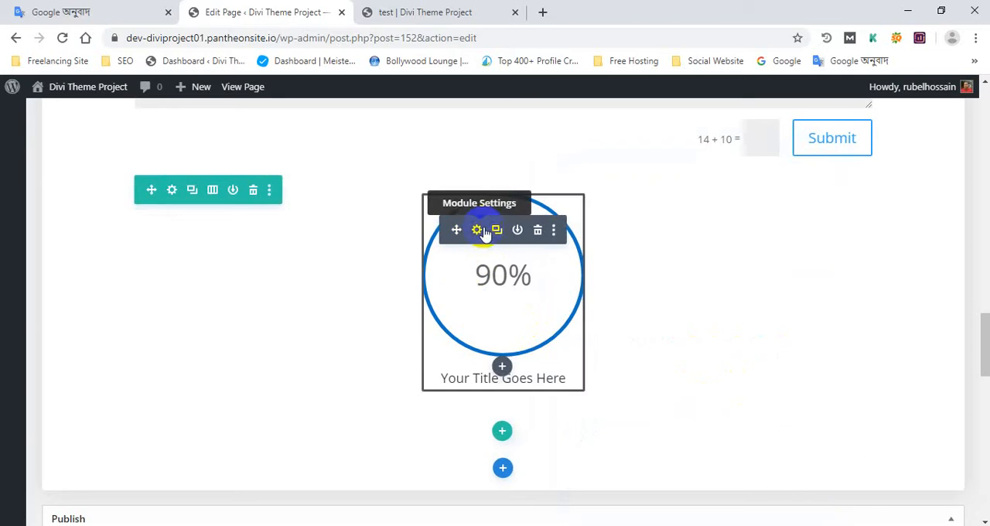
# - Change the counter row to four equal columns and fill the three empty columns with duplicates of the Circle Counter
pyautogui.click(211, 190)
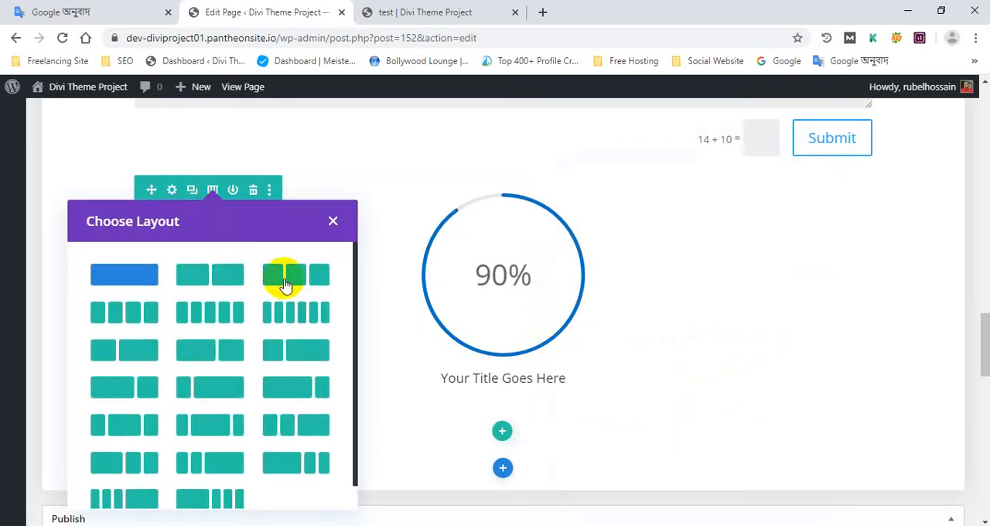
pyautogui.click(142, 311)
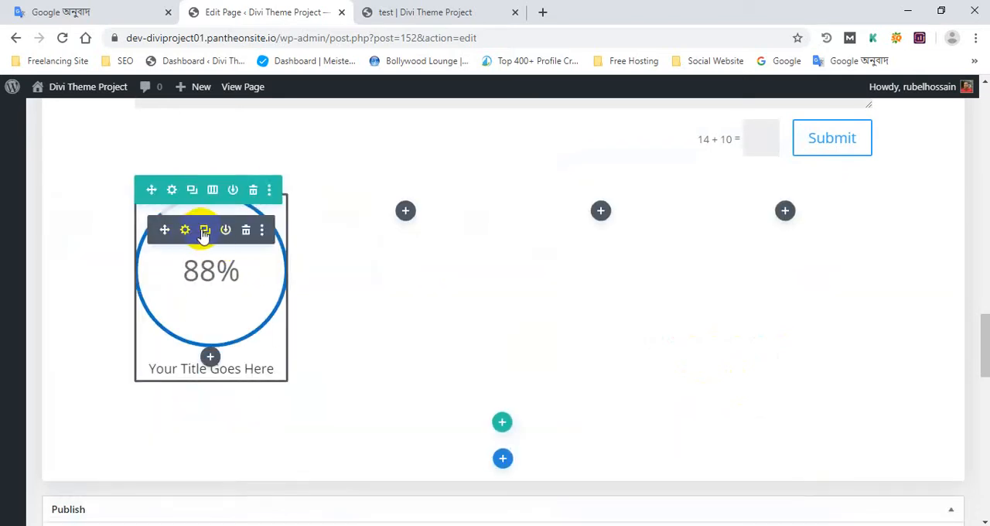
pyautogui.click(204, 234)
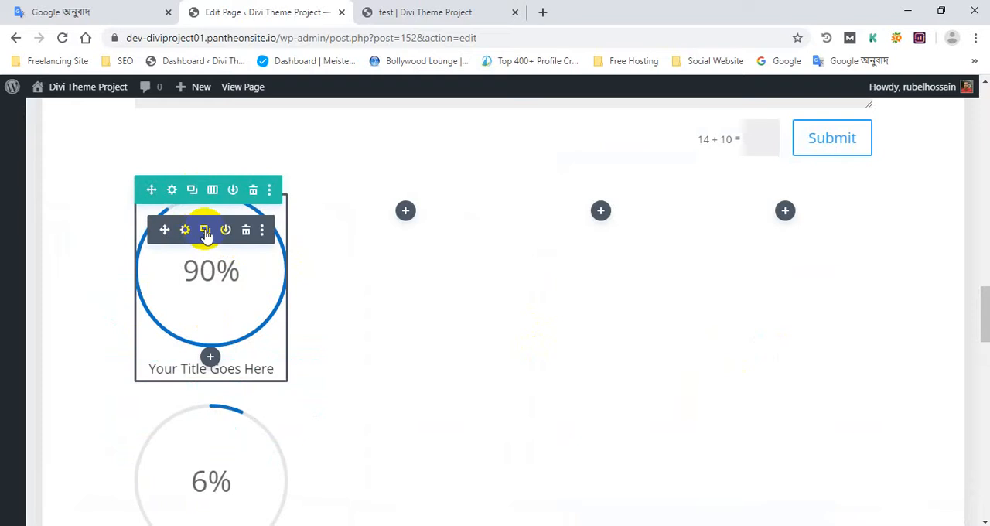
pyautogui.moveTo(174, 229); pyautogui.dragTo(705, 222)
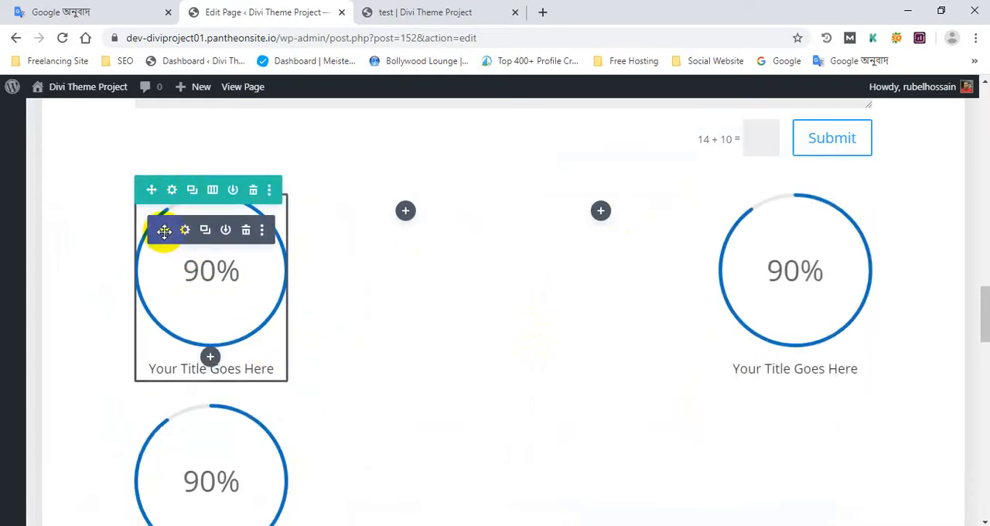
pyautogui.moveTo(164, 229); pyautogui.dragTo(413, 214)
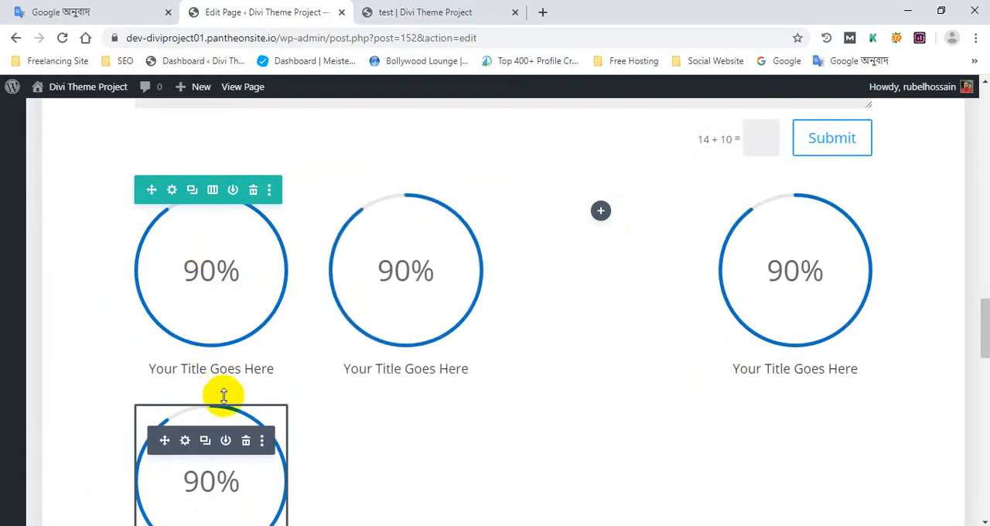
pyautogui.moveTo(162, 440); pyautogui.dragTo(615, 271)
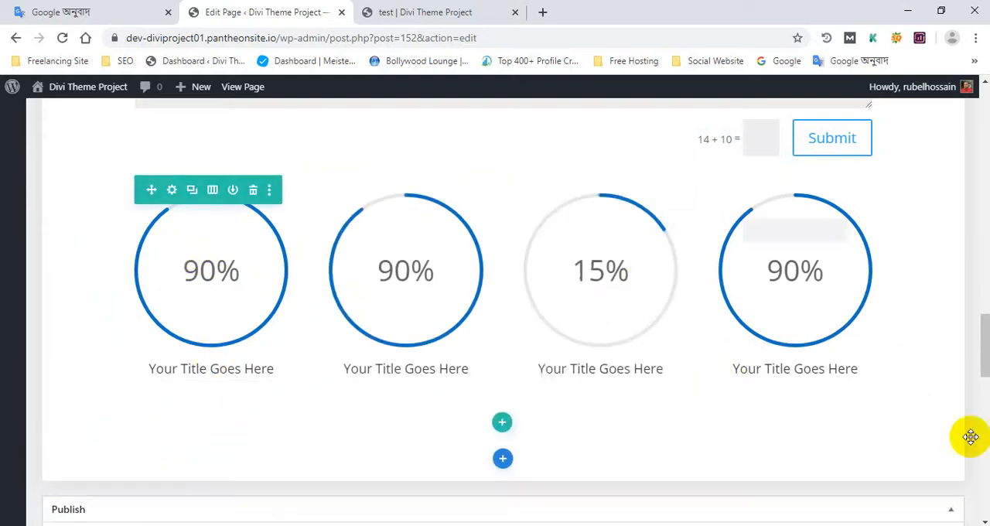
# - Change the first circle counter's title to Web Design and save the module
pyautogui.scroll(-1, 789, 407)
pyautogui.scroll(2, 781, 402)
pyautogui.scroll(-2, 762, 383)
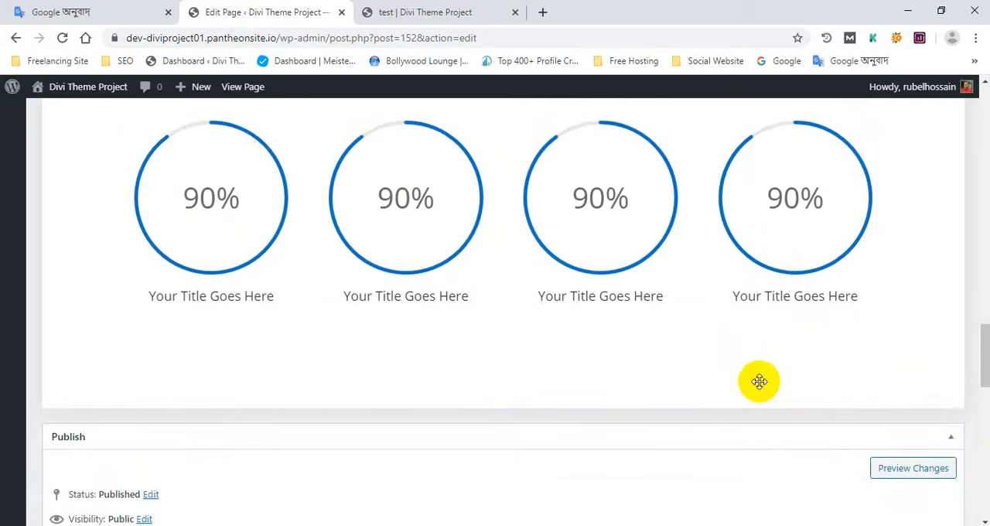
pyautogui.scroll(2, 758, 380)
pyautogui.scroll(-1, 232, 297)
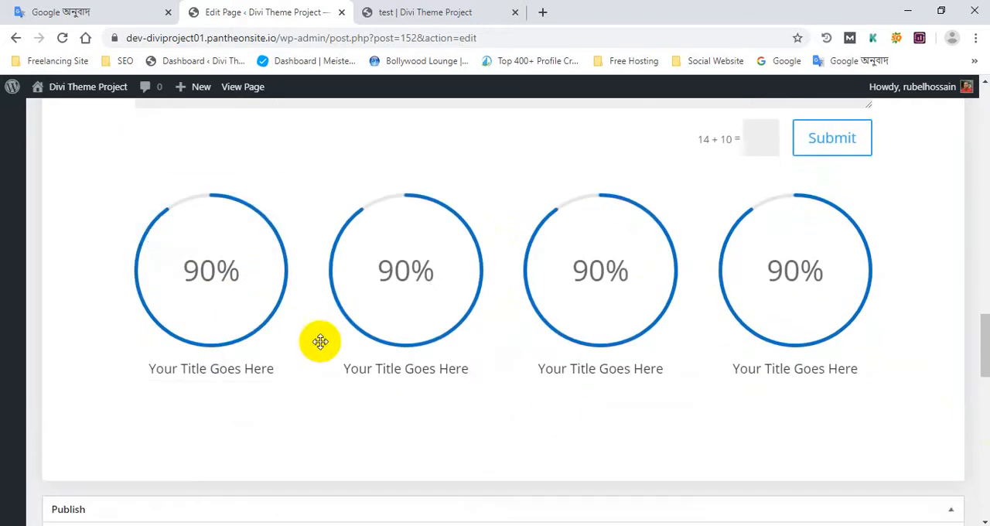
pyautogui.click(184, 230)
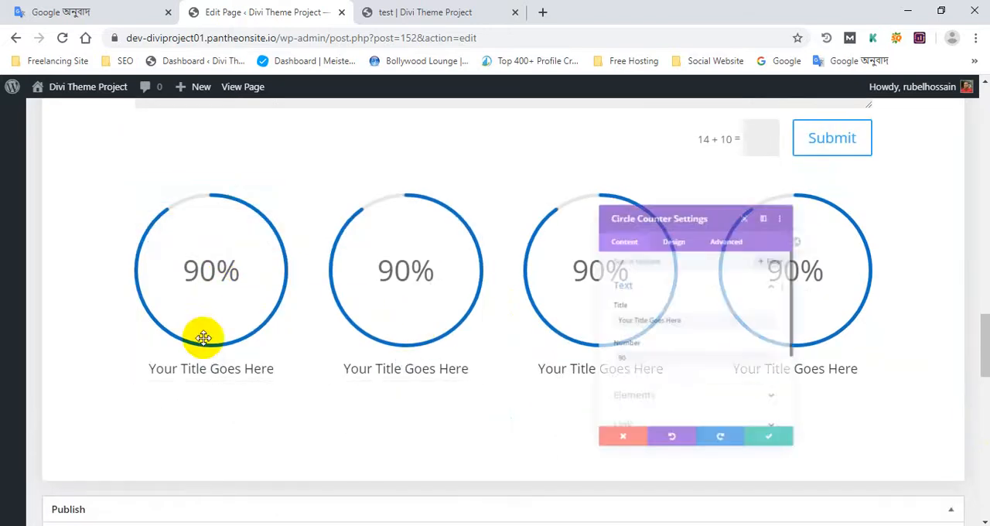
pyautogui.scroll(-1, 638, 340)
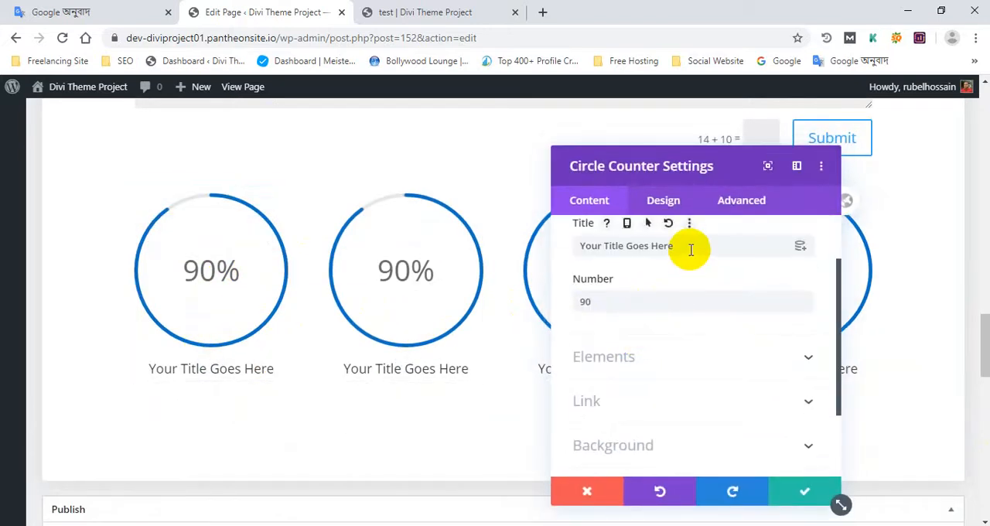
pyautogui.moveTo(691, 249); pyautogui.dragTo(567, 255)
pyautogui.write('Web Design')
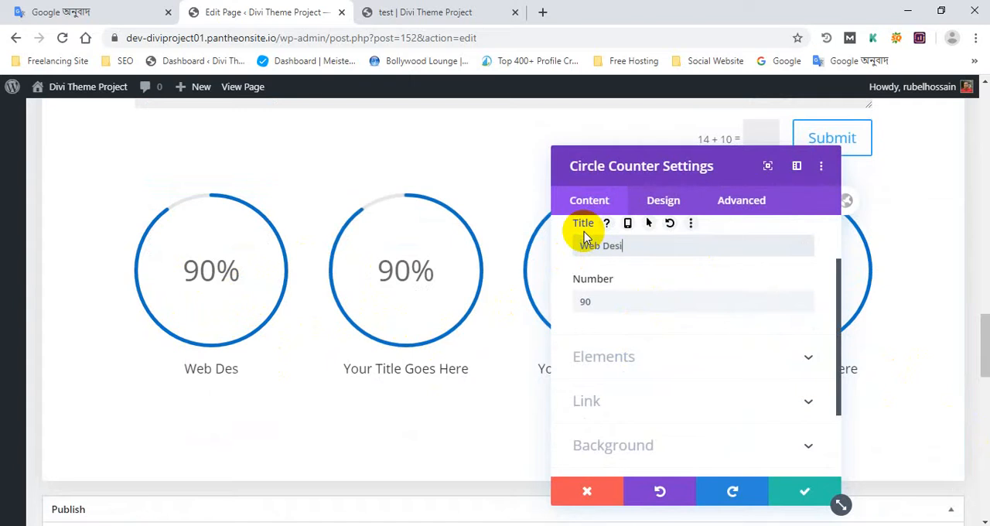
pyautogui.click(804, 495)
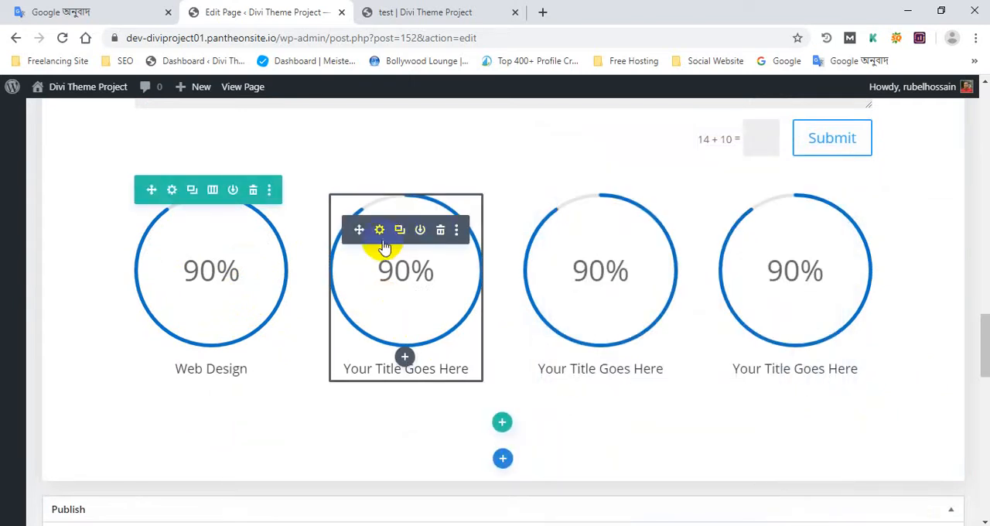
# - Change the second circle counter's title to SEO and save the module
pyautogui.click(380, 231)
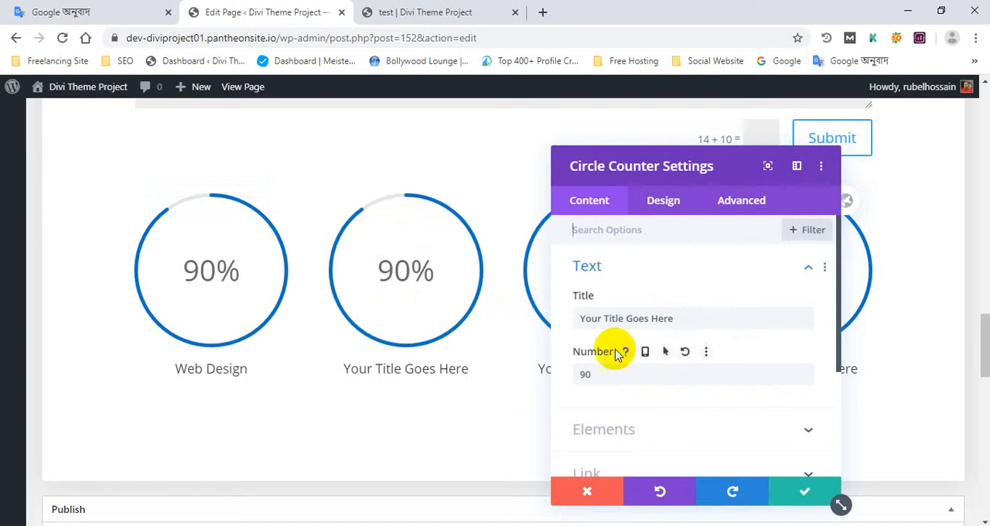
pyautogui.moveTo(676, 320); pyautogui.dragTo(565, 326)
pyautogui.write('S')
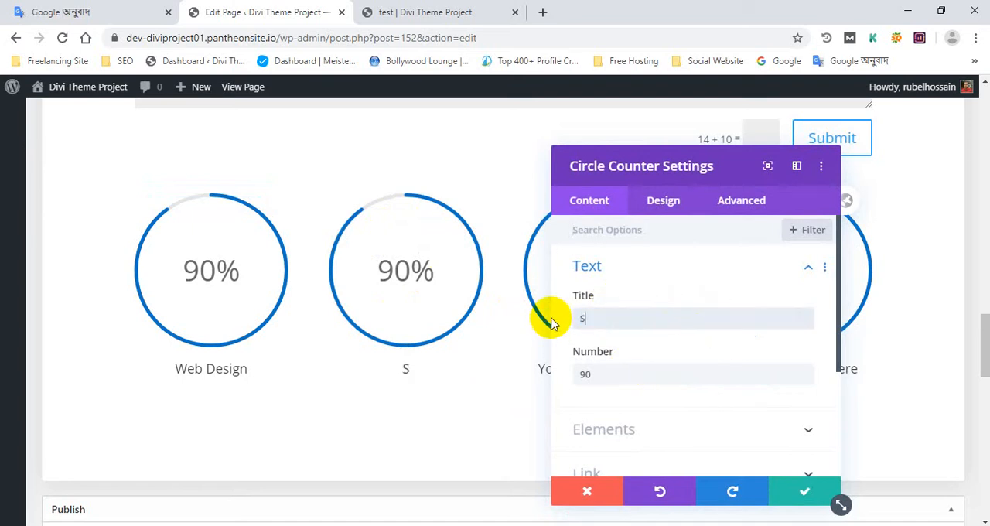
pyautogui.write('EO')
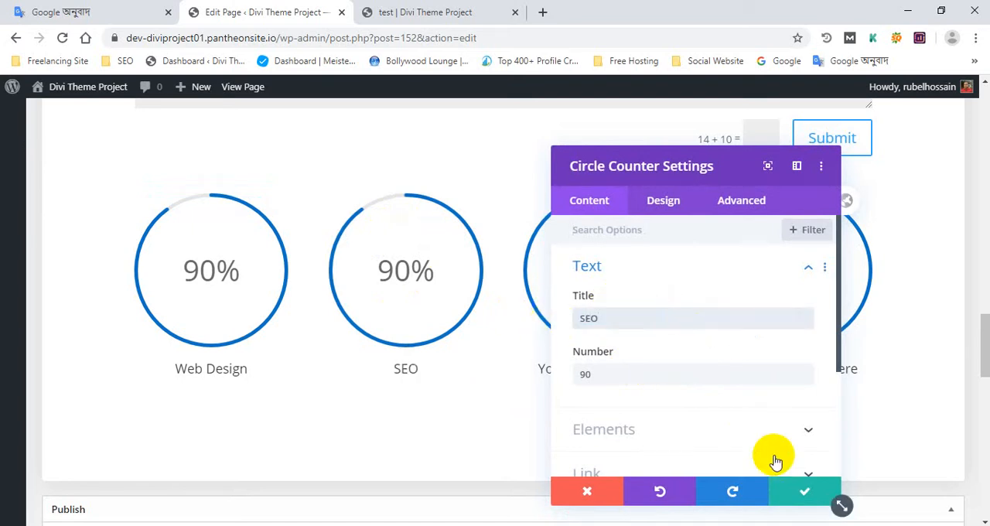
pyautogui.click(801, 489)
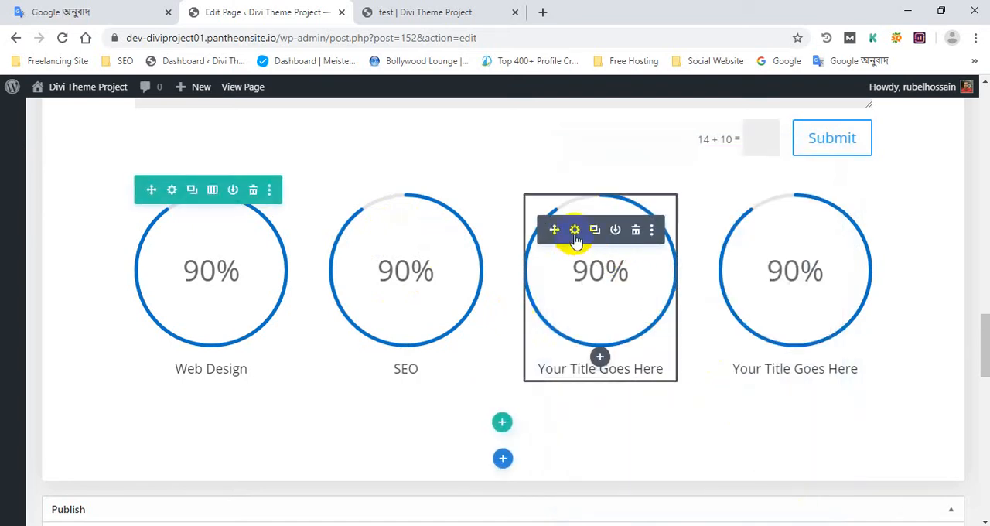
# - Change the third circle counter's title to Graphic Design and save the module
pyautogui.click(574, 230)
pyautogui.moveTo(674, 318); pyautogui.dragTo(548, 320)
pyautogui.write('Graphic Design')
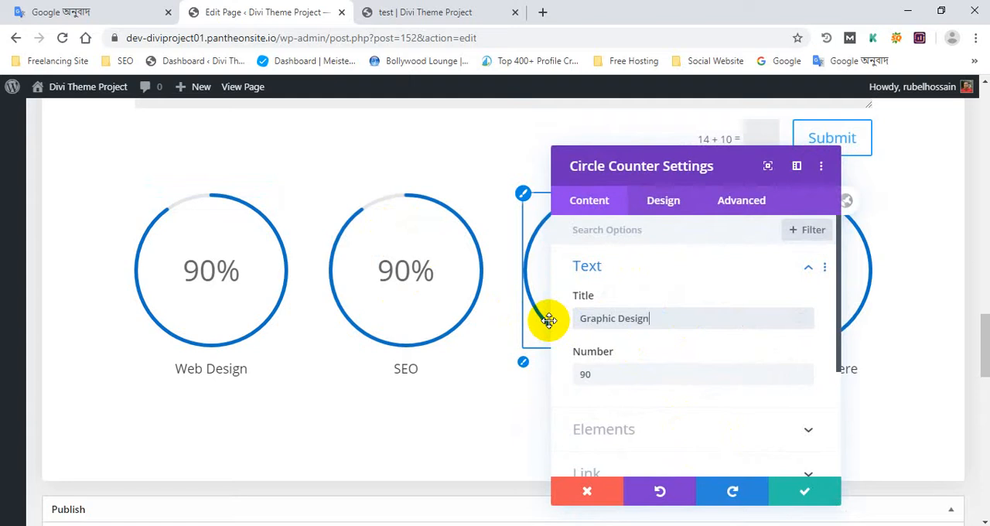
pyautogui.click(806, 492)
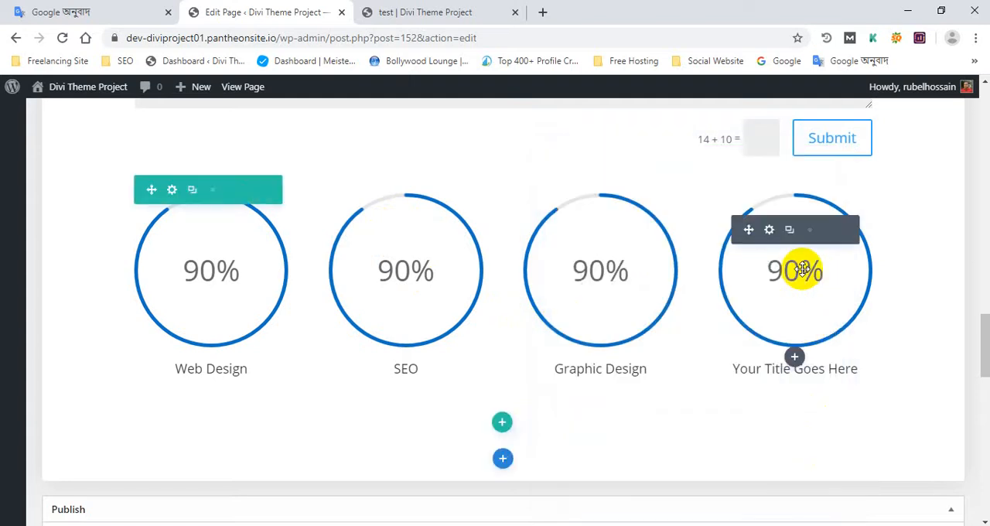
# - Change the fourth circle counter's title to Affiliate Website and save the module
pyautogui.click(770, 230)
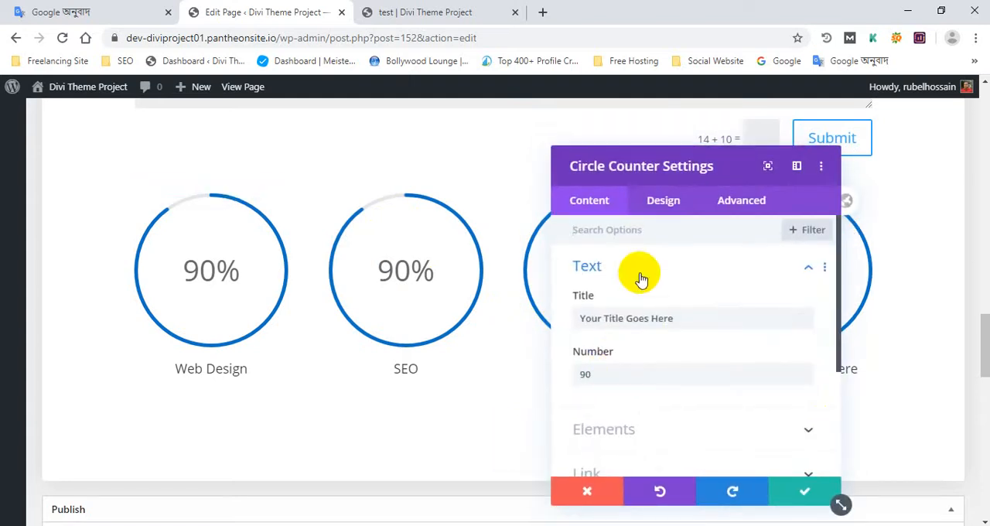
pyautogui.tripleClick(604, 323)
pyautogui.write('Affiliate Website')
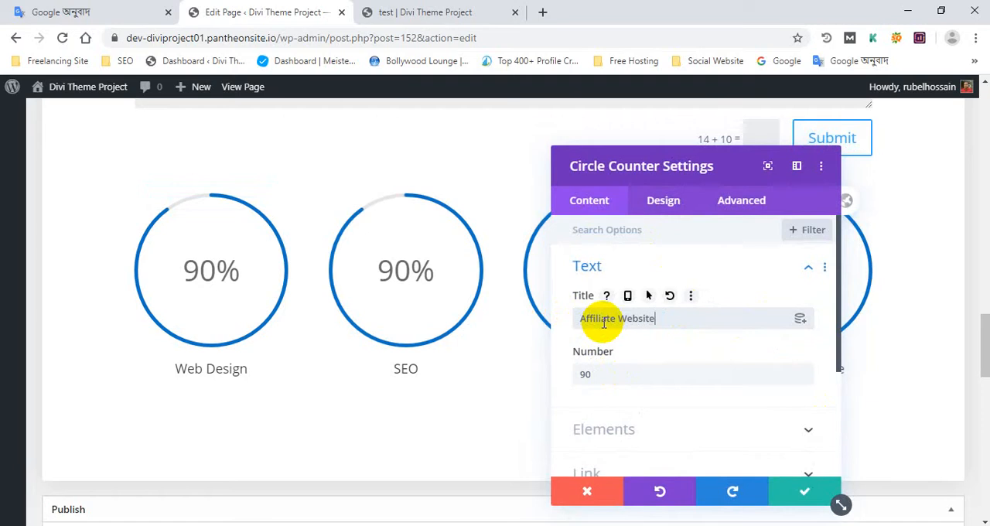
pyautogui.click(806, 492)
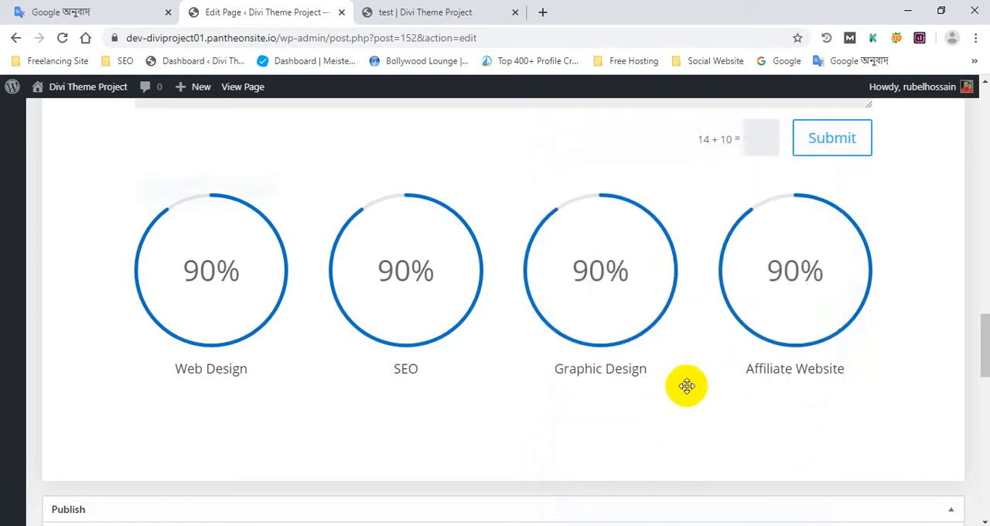
# - Review the modules built on the page and update the published page
pyautogui.scroll(-4, 688, 383)
pyautogui.scroll(5, 689, 376)
pyautogui.scroll(-4, 662, 368)
pyautogui.scroll(2, 637, 356)
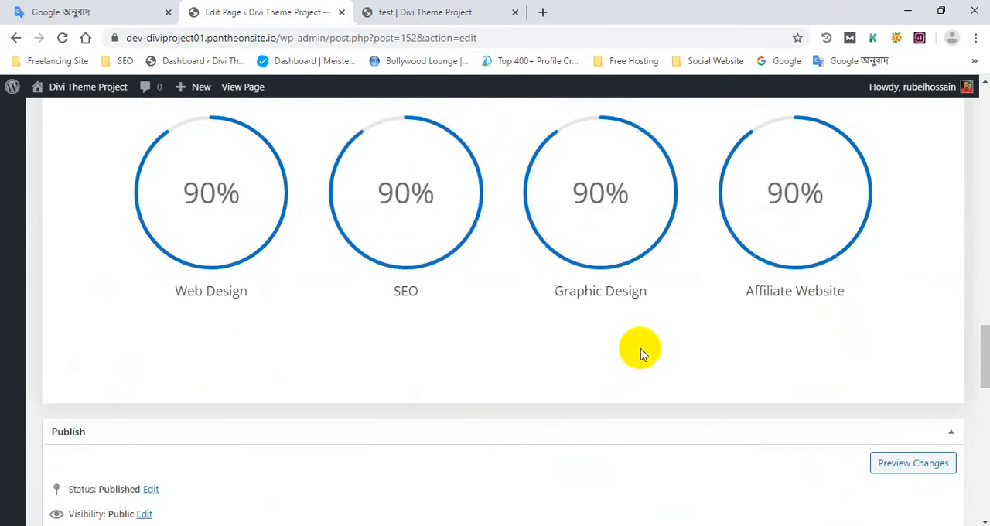
pyautogui.scroll(10, 546, 389)
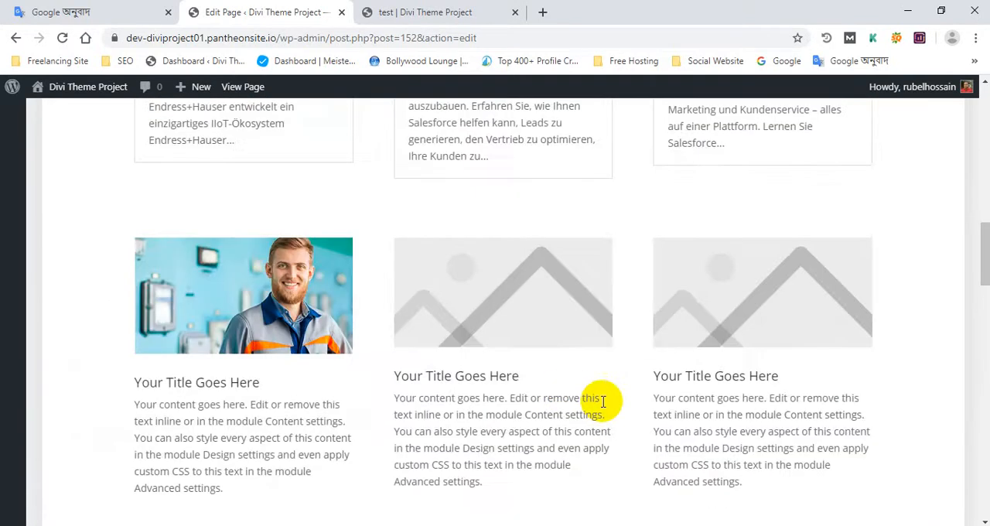
pyautogui.scroll(10, 603, 401)
pyautogui.scroll(-4, 612, 381)
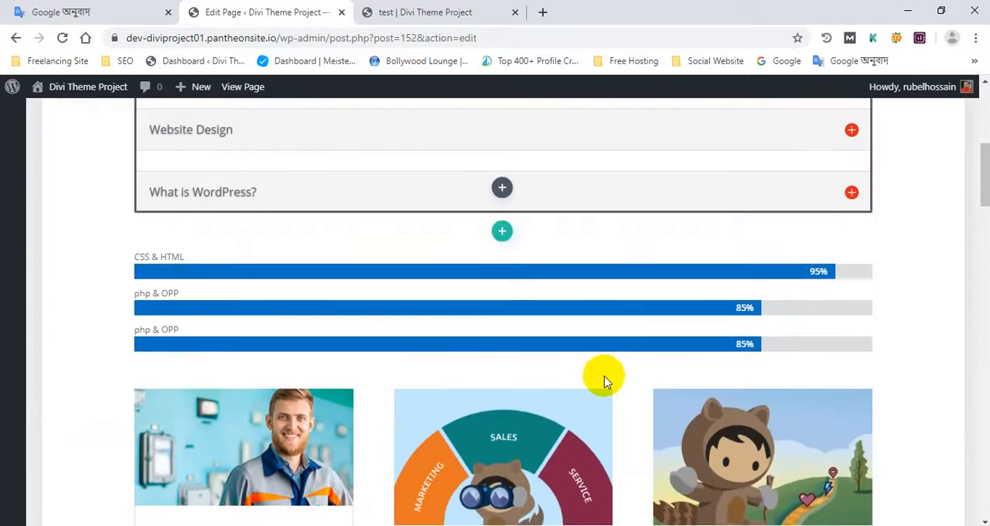
pyautogui.scroll(-10, 604, 381)
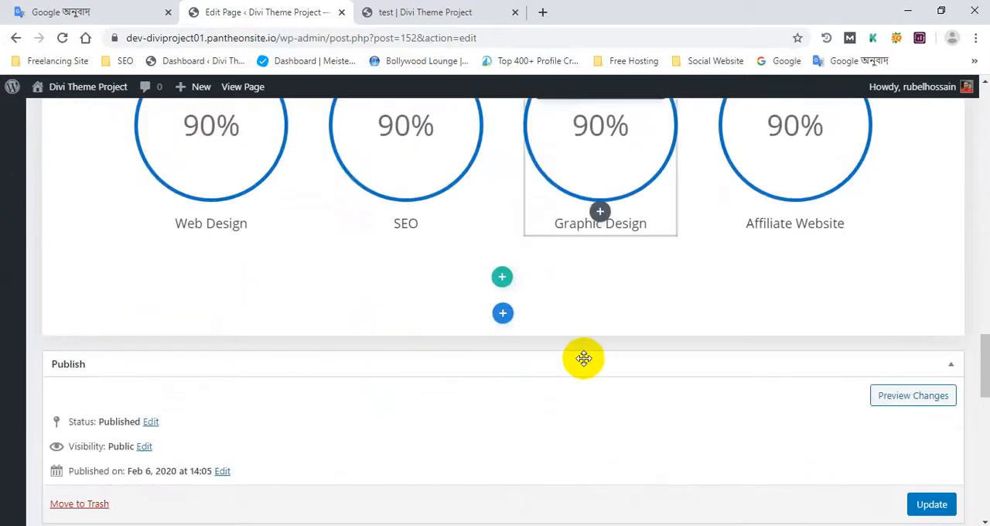
pyautogui.scroll(-4, 584, 358)
pyautogui.click(932, 214)
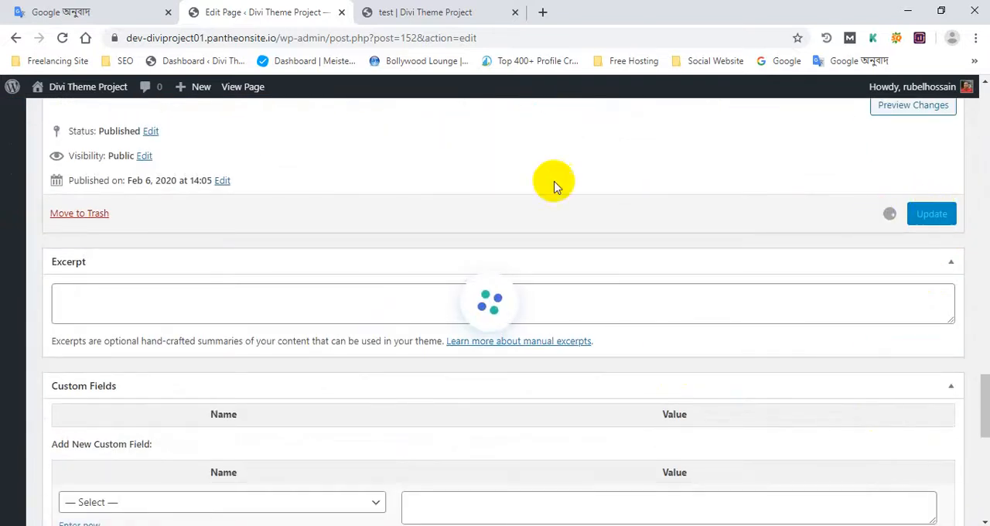